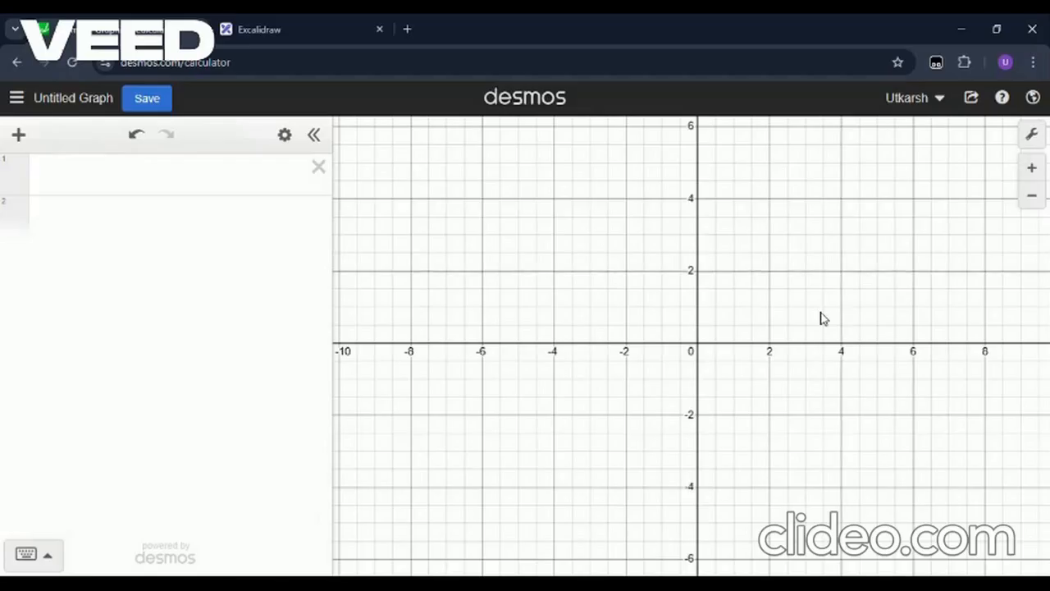
# Graph sin x in the first expression line, and replace it with arcsin x.
pyautogui.click(117, 167)
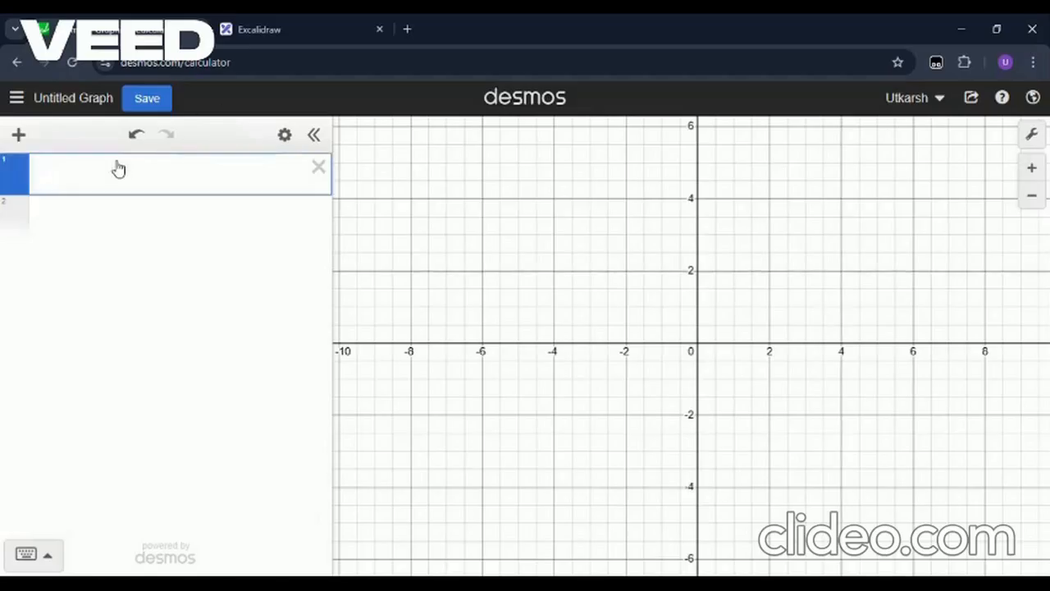
pyautogui.write('sinx')
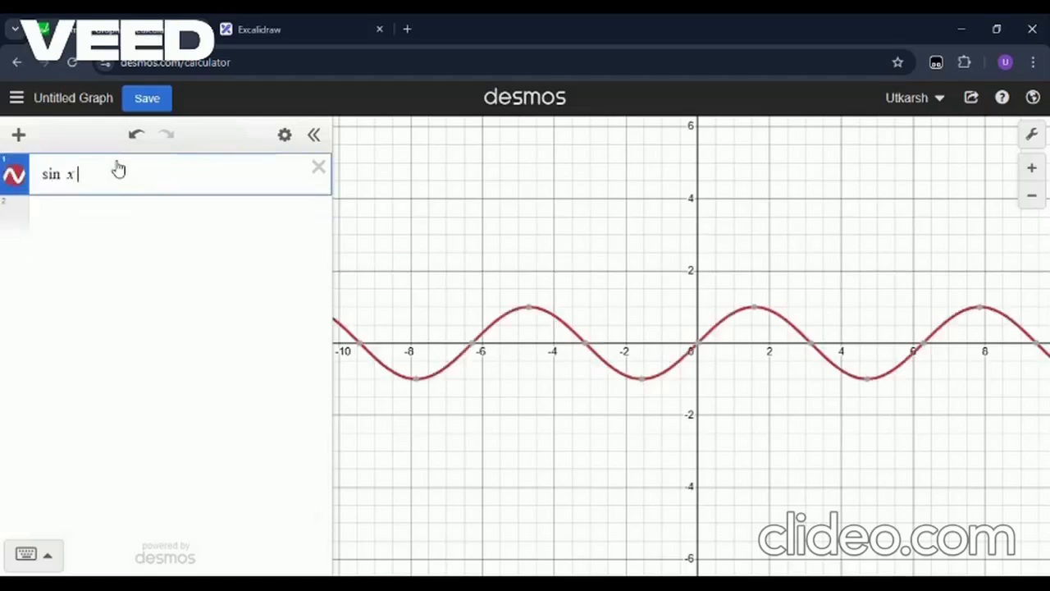
pyautogui.press('BackSpace')
pyautogui.press('BackSpace')
pyautogui.press('BackSpace')
pyautogui.press('BackSpace')
pyautogui.write('a')
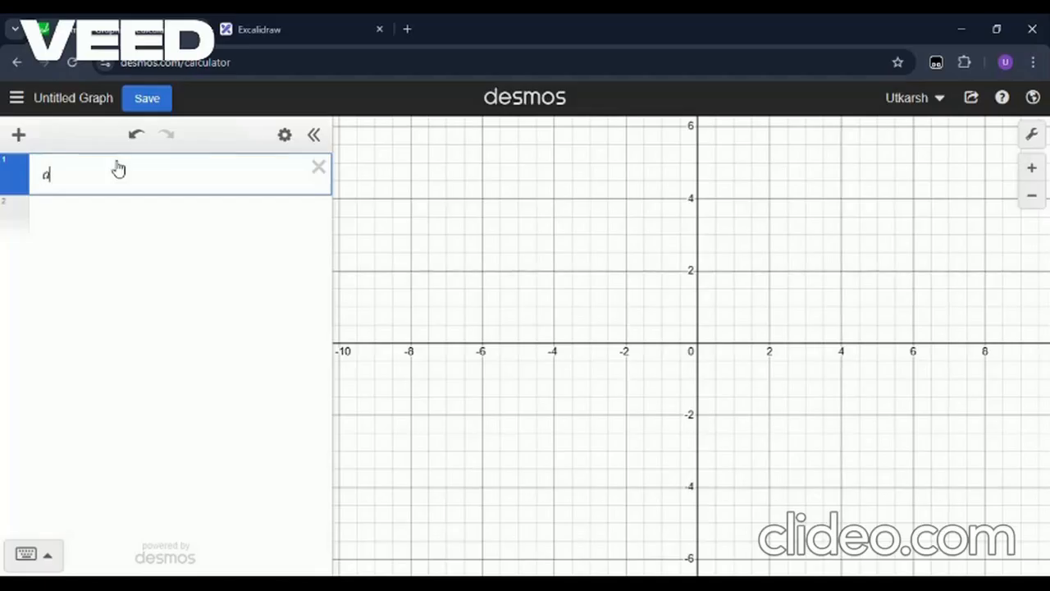
pyautogui.write('rcsin x')
pyautogui.press('Return')
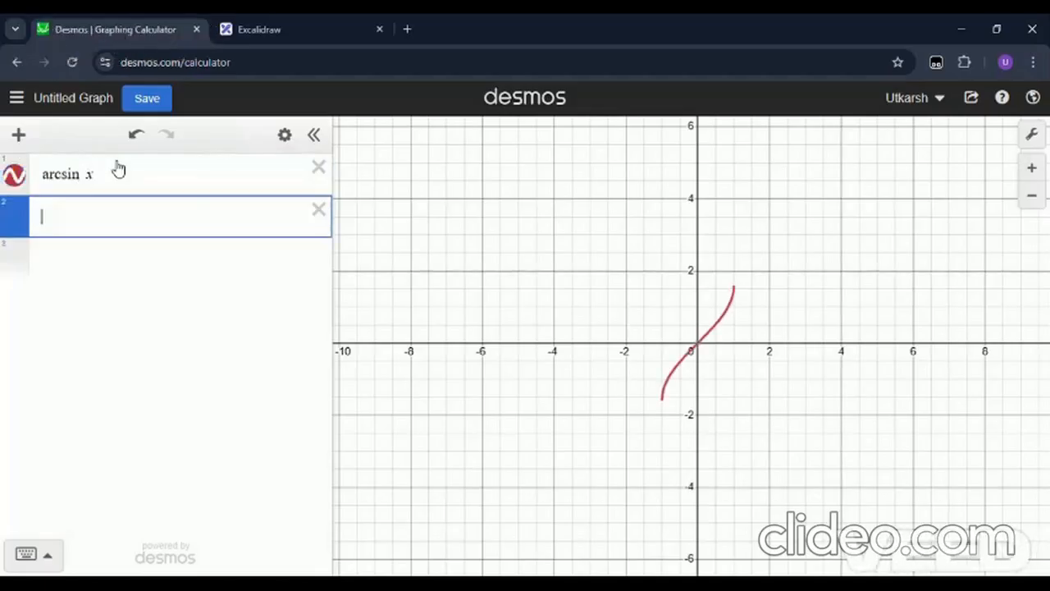
# Replace arcsin x with the expression xx, and shorten it to x.
pyautogui.click(118, 168)
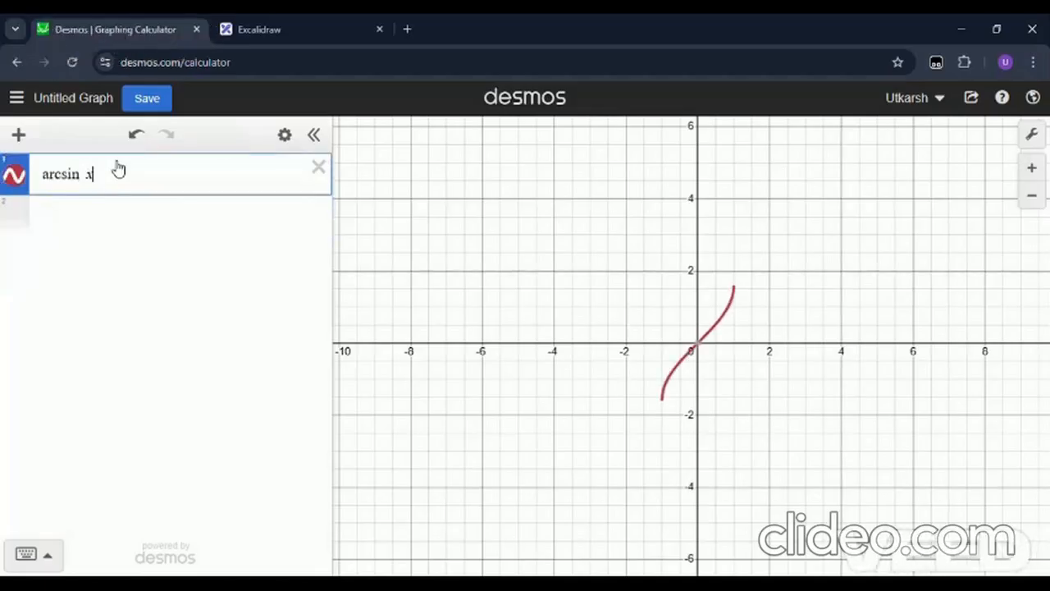
pyautogui.press('BackSpace')
pyautogui.press('BackSpace')
pyautogui.press('BackSpace')
pyautogui.press('BackSpace')
pyautogui.press('BackSpace')
pyautogui.press('BackSpace')
pyautogui.press('BackSpace')
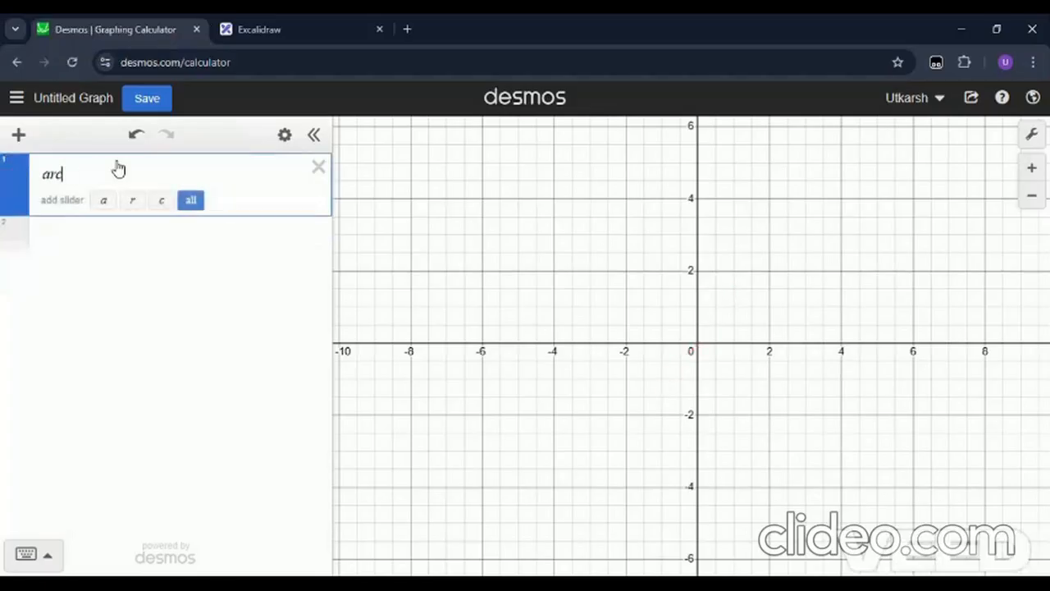
pyautogui.write('xx')
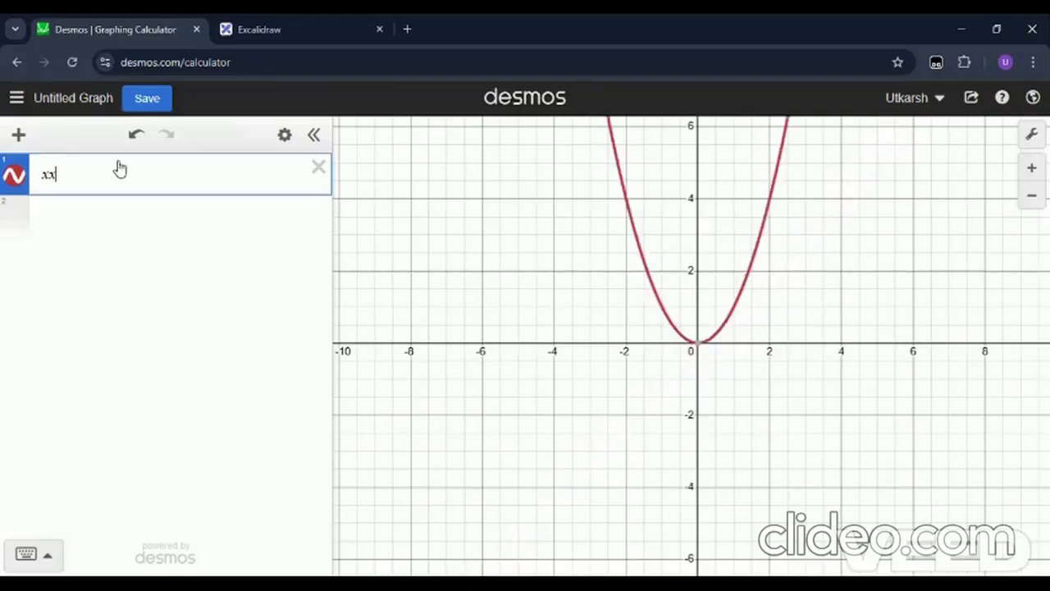
pyautogui.press('BackSpace')
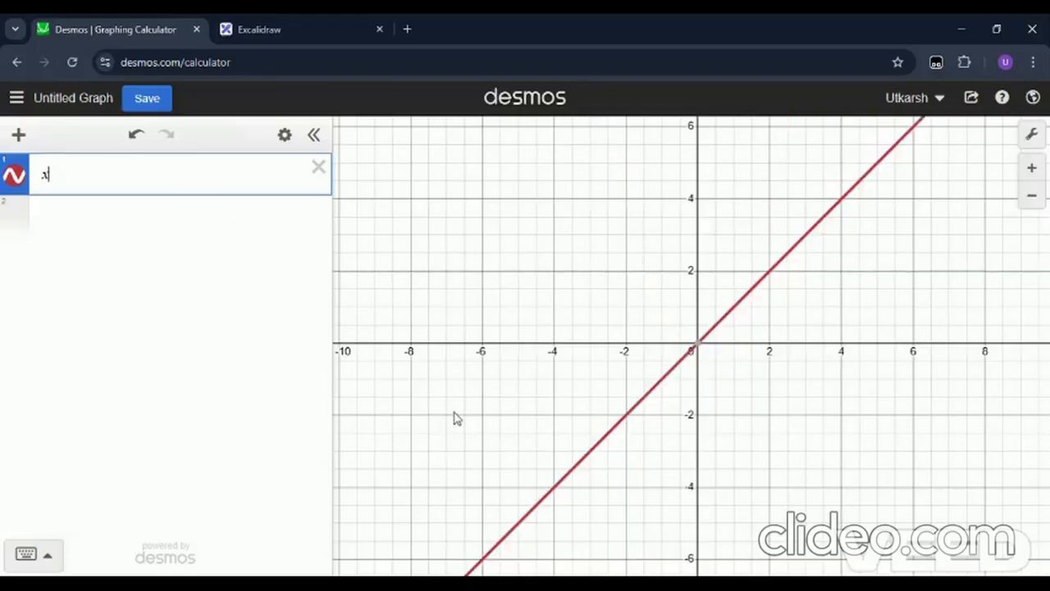
# Try the exponents 3 and 4 on x, and clear the expression.
pyautogui.write('^3')
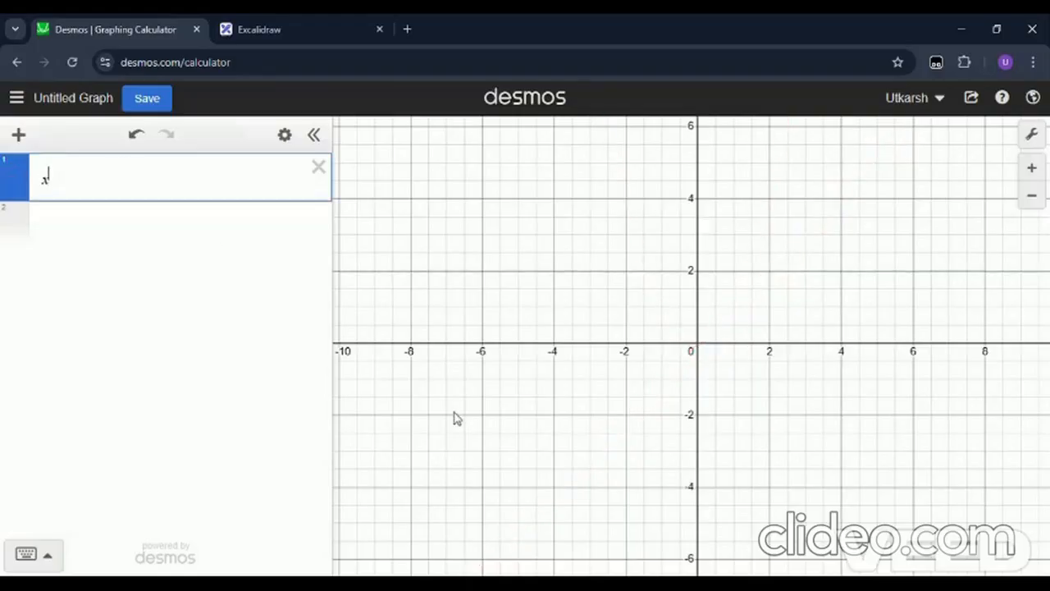
pyautogui.press('BackSpace')
pyautogui.write('4')
pyautogui.press('BackSpace')
pyautogui.press('BackSpace')
pyautogui.press('BackSpace')
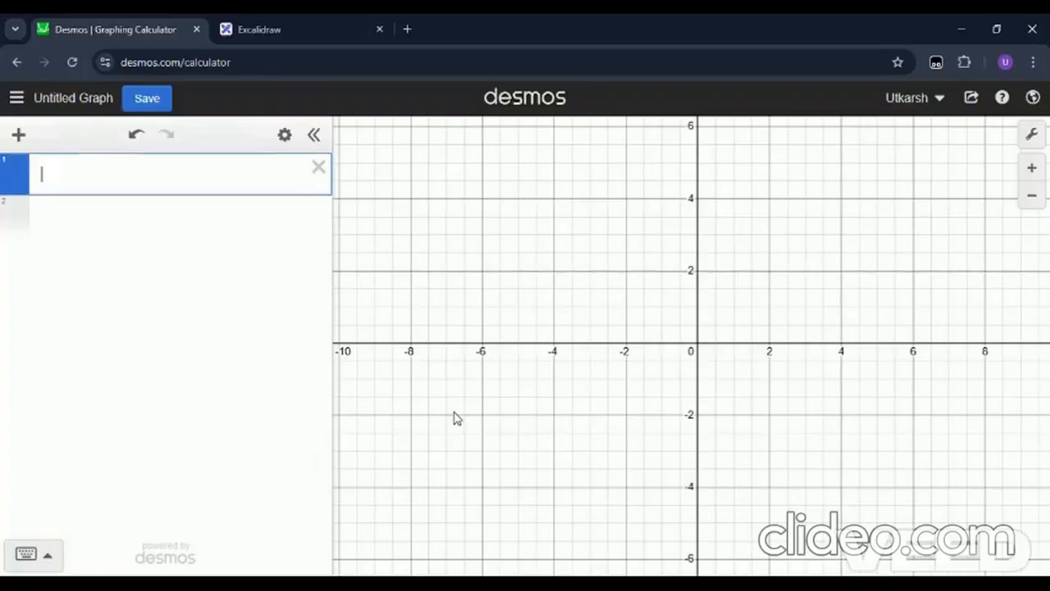
# Graph the circle xx + yy = rr with a slider for r, and set r to −2.8.
pyautogui.write('xx + yy = rr')
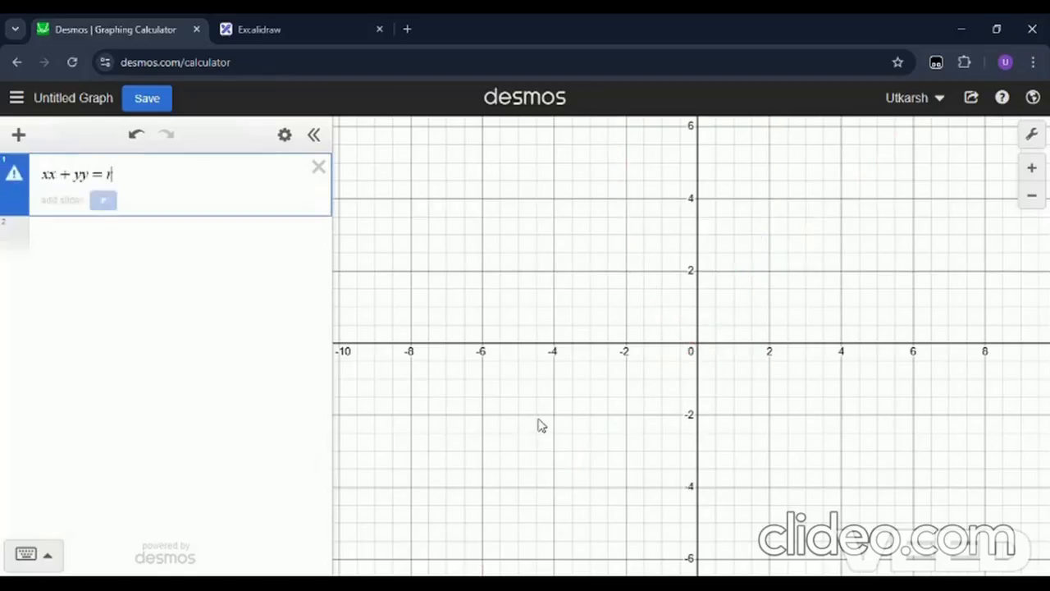
pyautogui.click(101, 201)
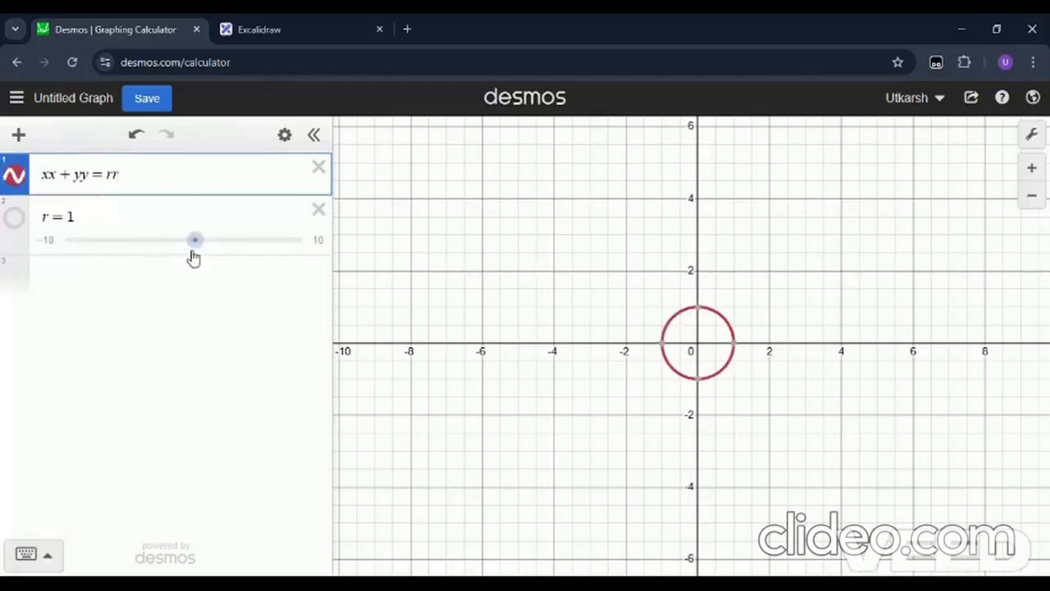
pyautogui.moveTo(196, 240); pyautogui.dragTo(161, 255)
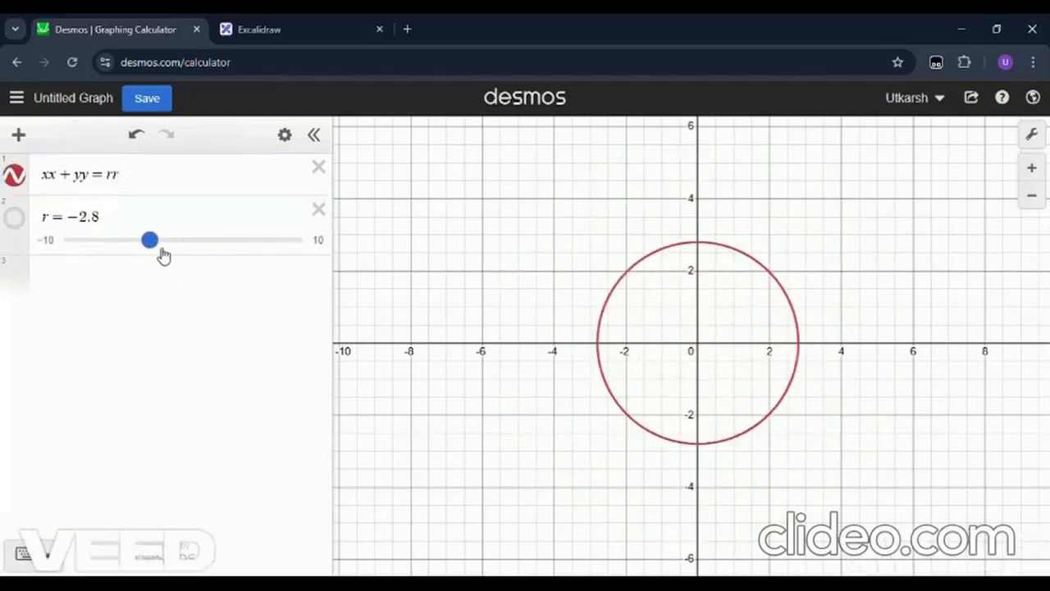
# Delete the r slider and reduce the circle equation to xx.
pyautogui.click(318, 210)
pyautogui.click(177, 184)
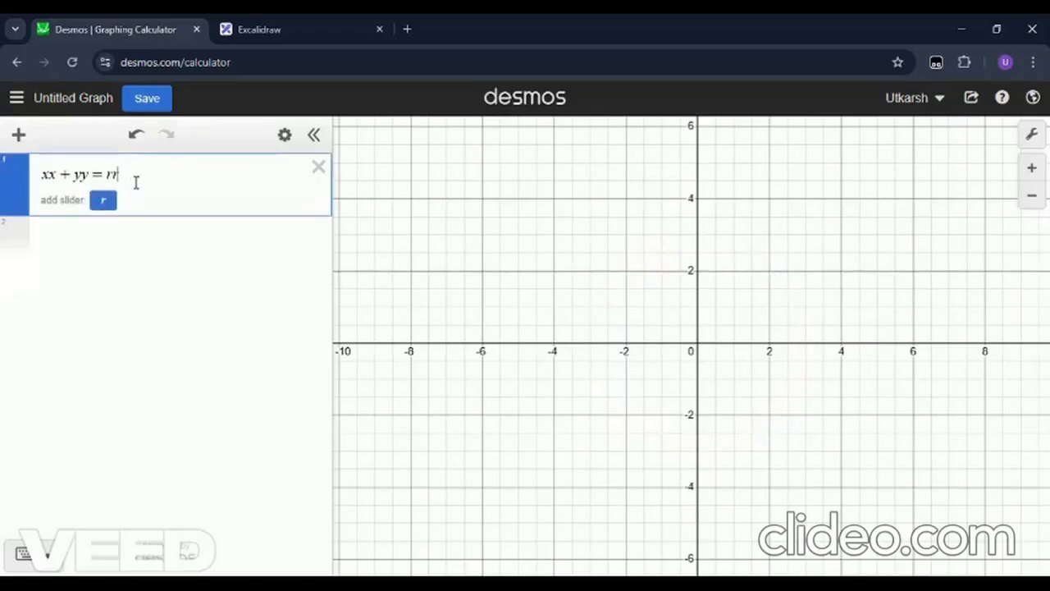
pyautogui.press('BackSpace')
pyautogui.press('BackSpace')
pyautogui.press('BackSpace')
pyautogui.press('BackSpace')
pyautogui.press('BackSpace')
pyautogui.press('BackSpace')
pyautogui.press('BackSpace')
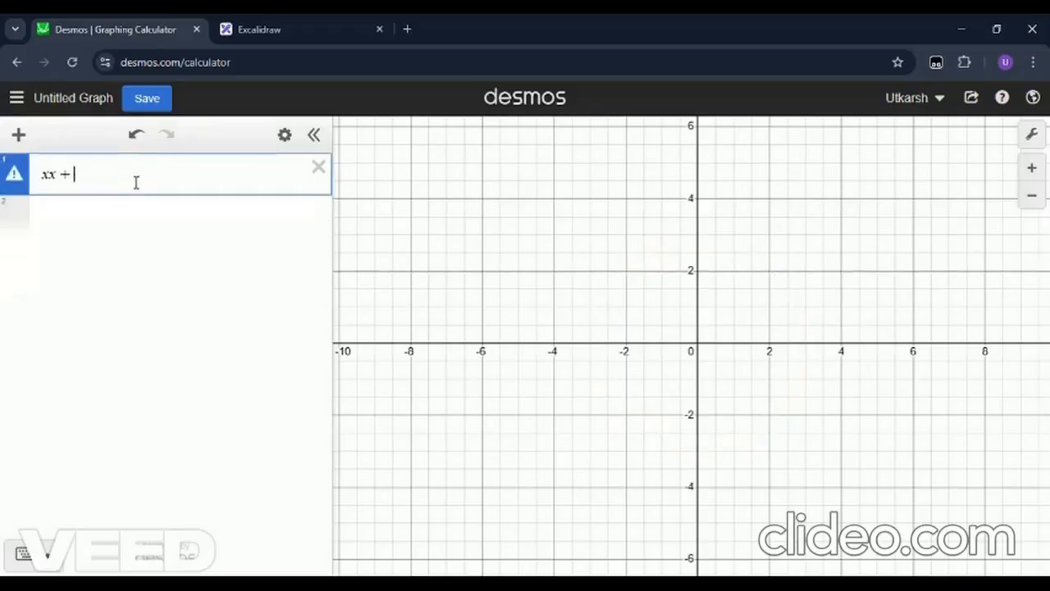
pyautogui.write('x')
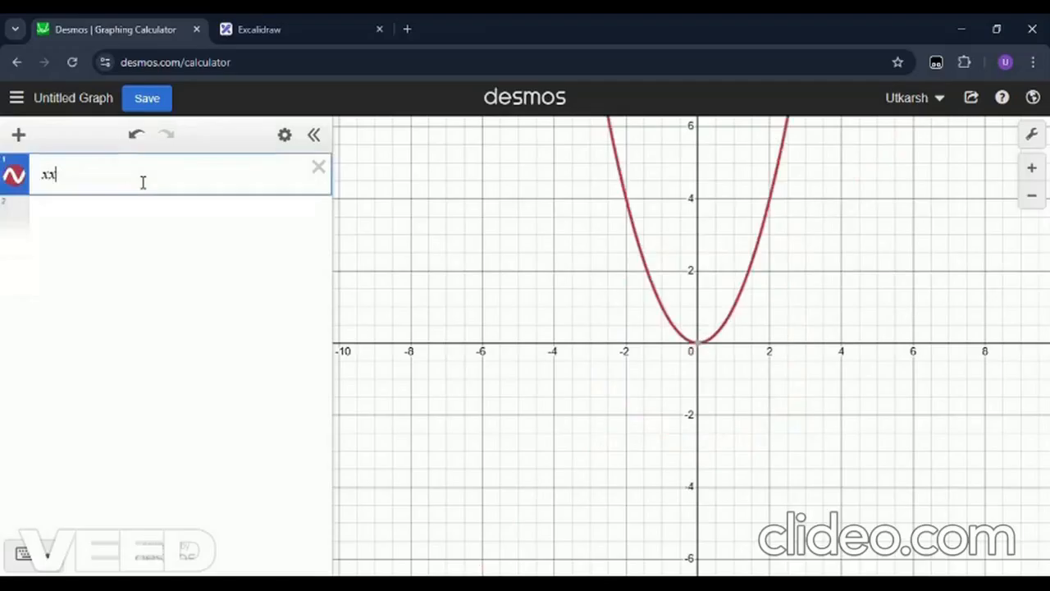
# Complete the expression as the ellipse equation xx/9 + yy/4 = 1.
pyautogui.write('/')
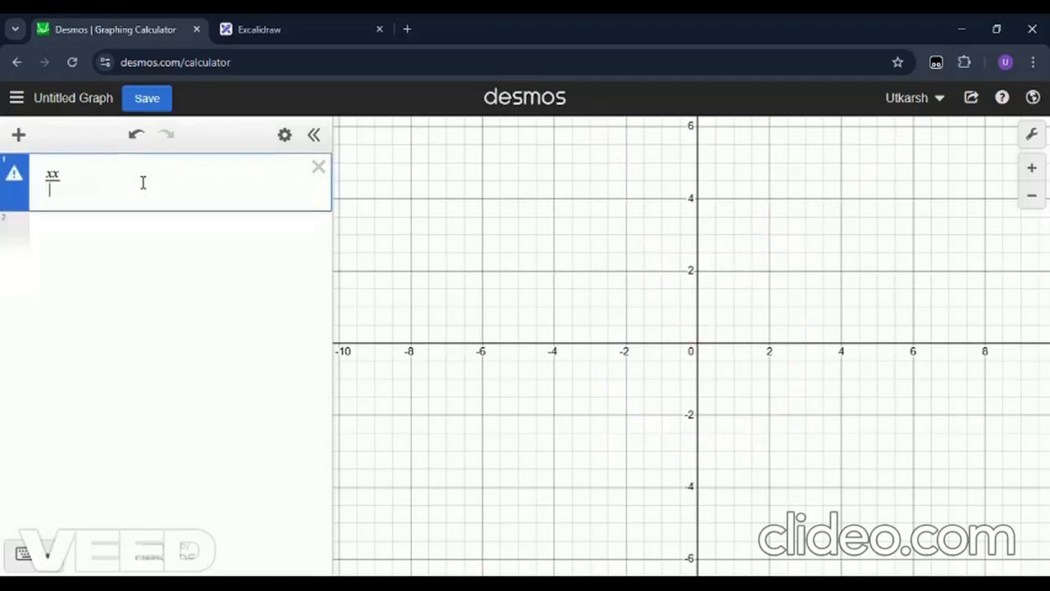
pyautogui.write('9')
pyautogui.press('Right')
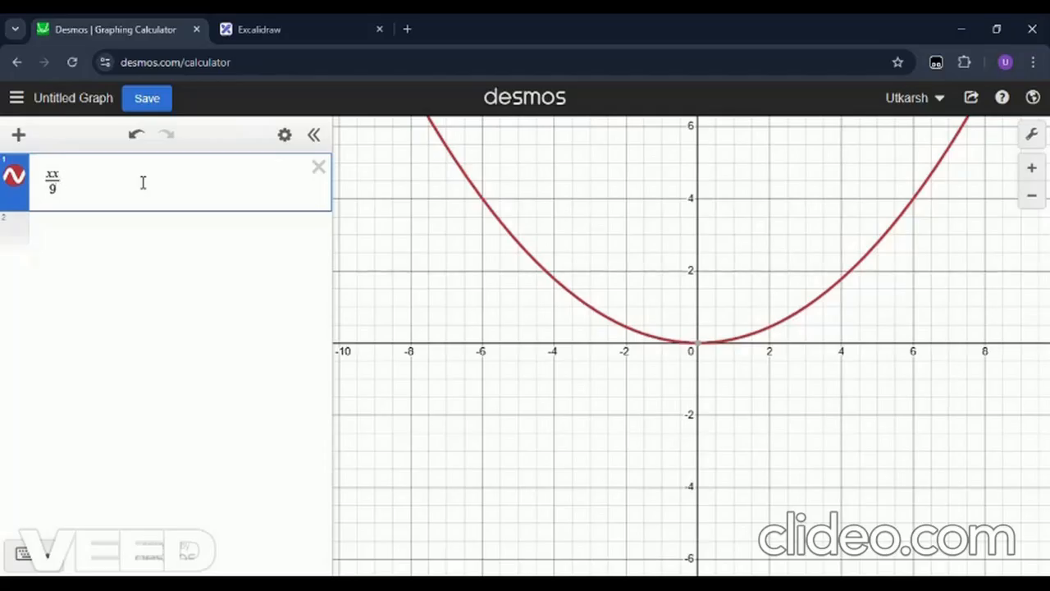
pyautogui.write('+yy')
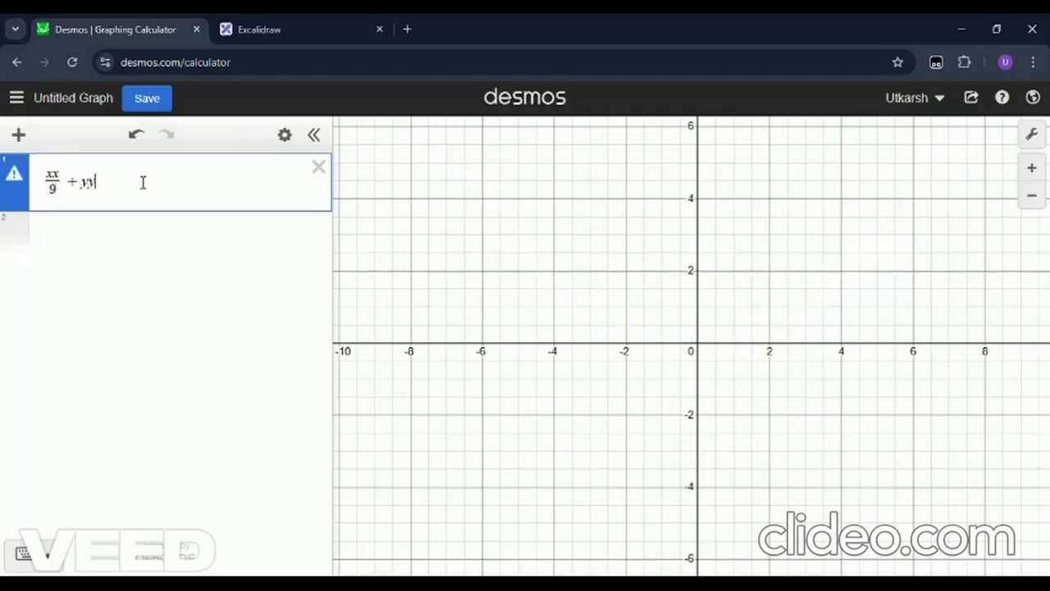
pyautogui.write('/4=1')
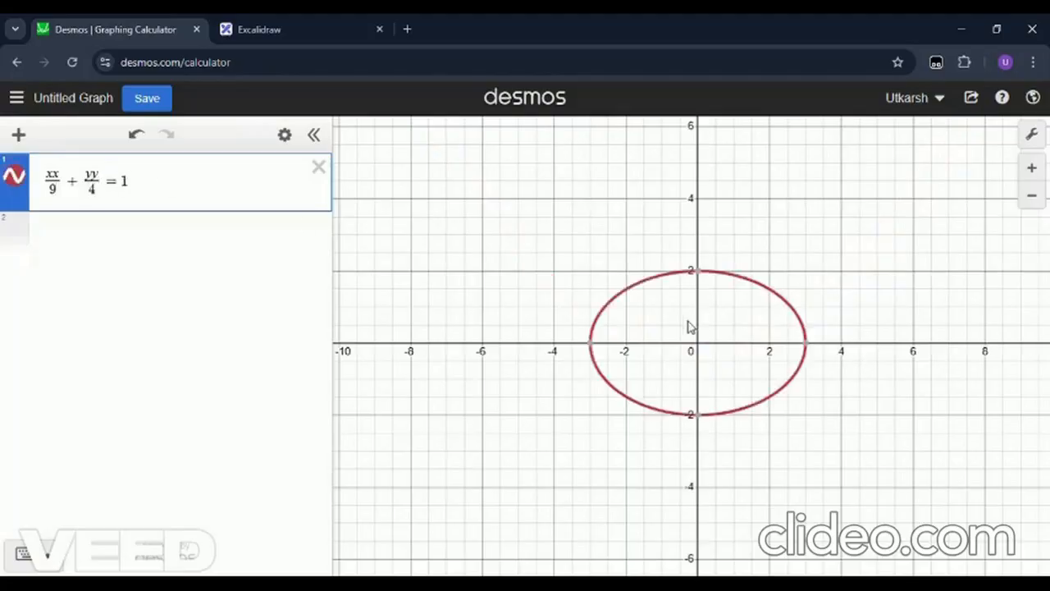
# Change the ellipse's denominators to 4 under xx and 9 under yy.
pyautogui.click(62, 197)
pyautogui.press('BackSpace')
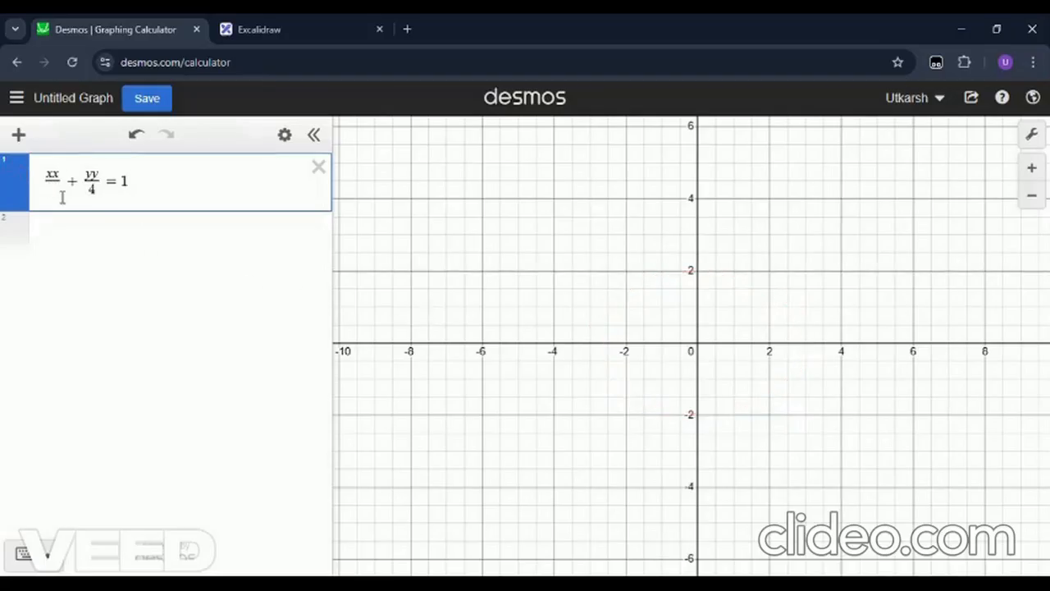
pyautogui.write('4')
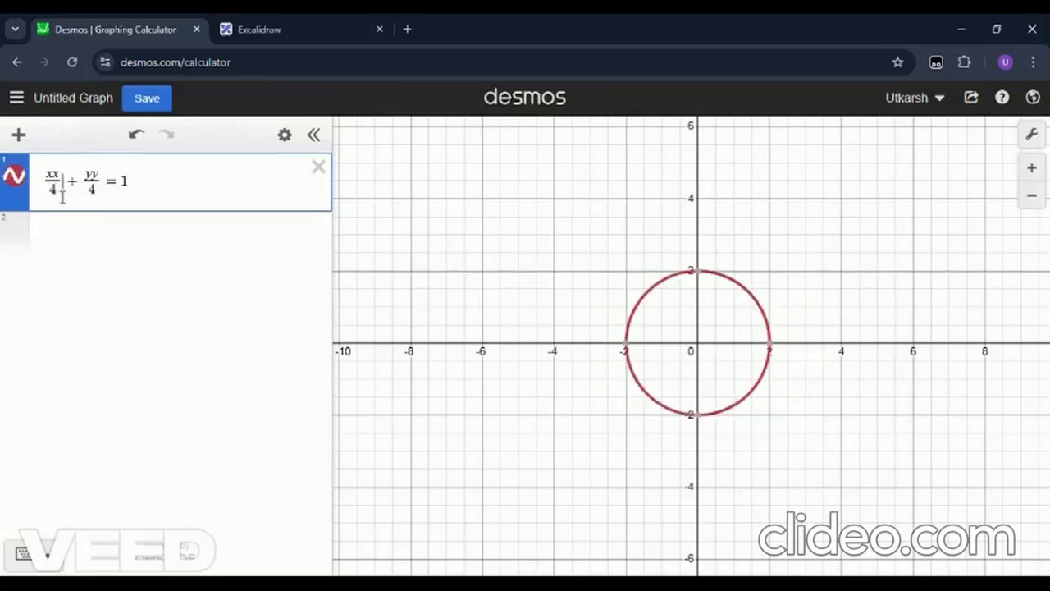
pyautogui.press('Right')
pyautogui.press('Right')
pyautogui.press('Right')
pyautogui.press('Right')
pyautogui.press('Down')
pyautogui.press('BackSpace')
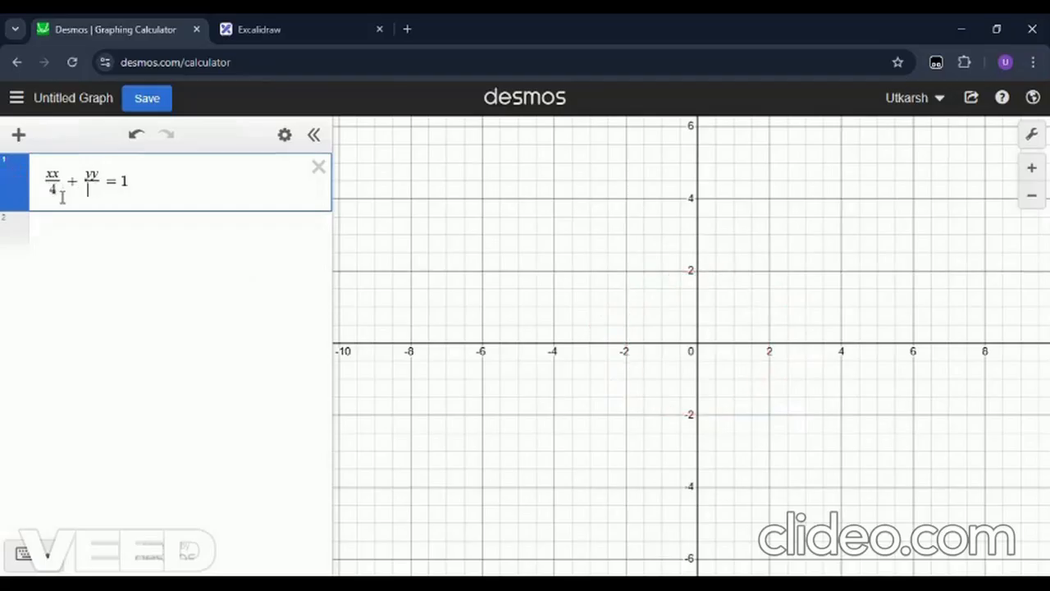
pyautogui.write('9')
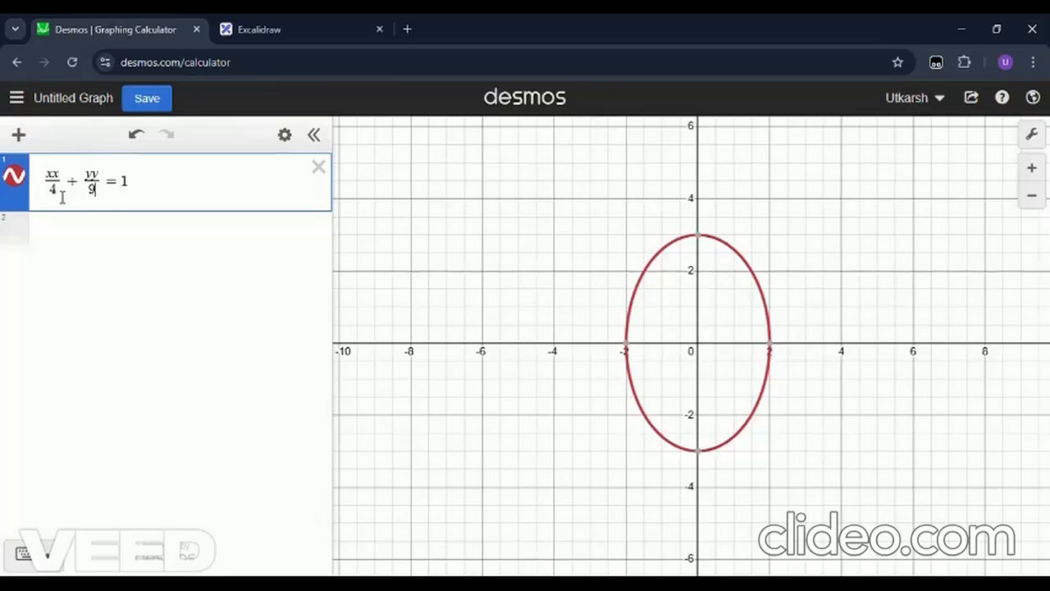
# Replace the ellipse with the parabola yy = 4ax, using a slider for a set to 0.4.
pyautogui.click(318, 167)
pyautogui.write('yy=4ax')
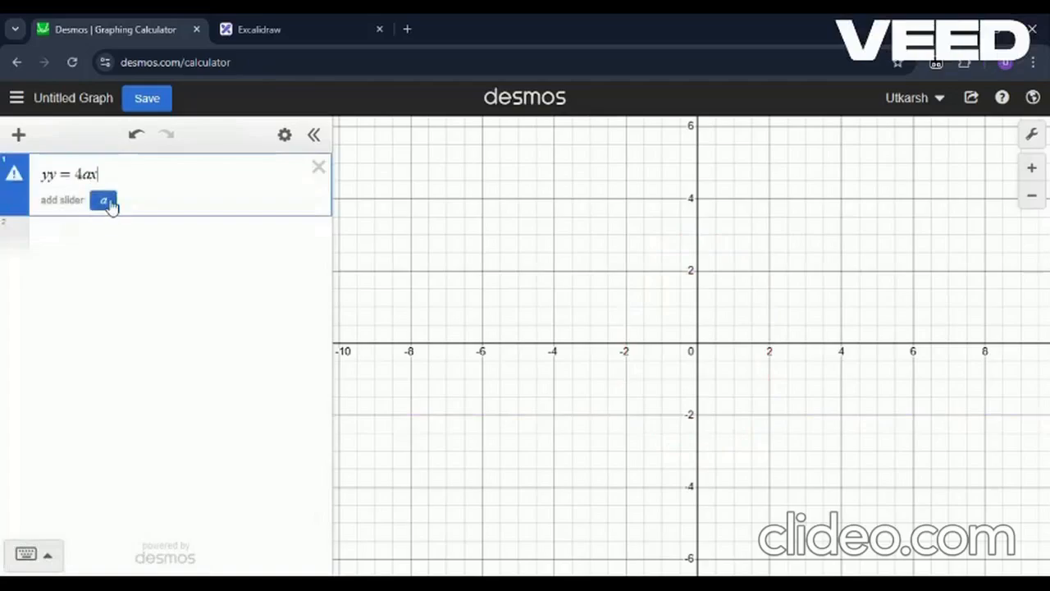
pyautogui.click(106, 201)
pyautogui.moveTo(197, 243)
pyautogui.mouseDown()
pyautogui.moveTo(229, 241)
pyautogui.moveTo(144, 244)
pyautogui.moveTo(191, 254)
pyautogui.mouseUp()
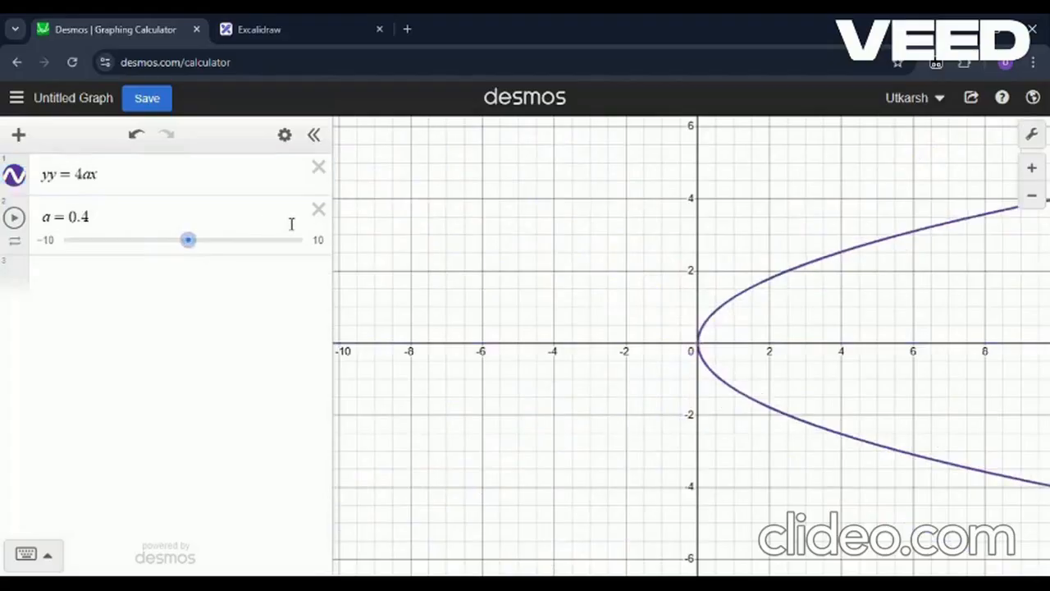
# Clear the parabola equation and its slider, and open the saved graph Smiling face.
pyautogui.click(319, 210)
pyautogui.click(309, 173)
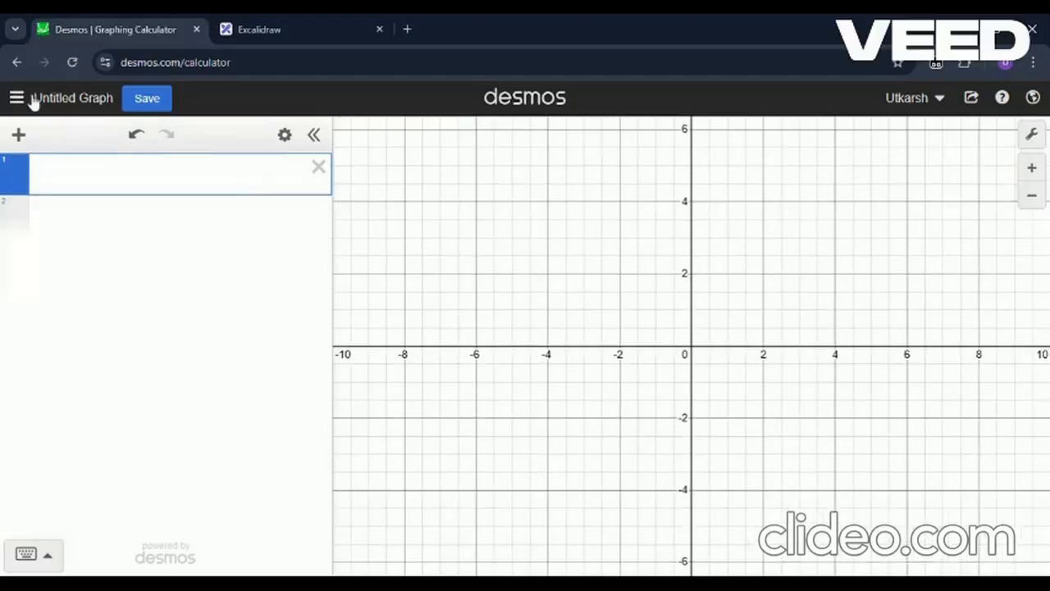
pyautogui.click(15, 99)
pyautogui.click(87, 237)
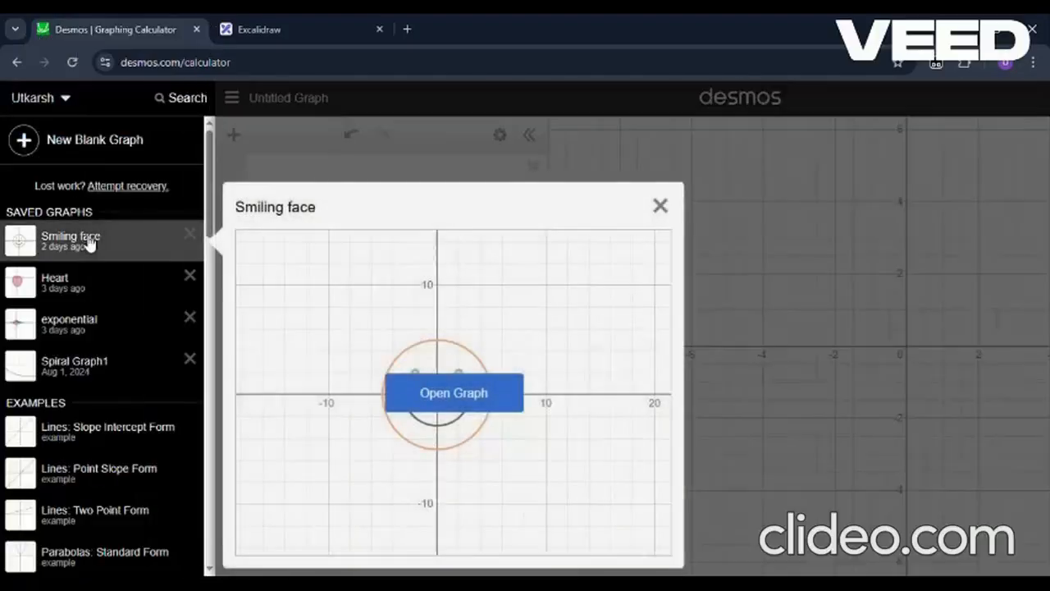
pyautogui.click(504, 397)
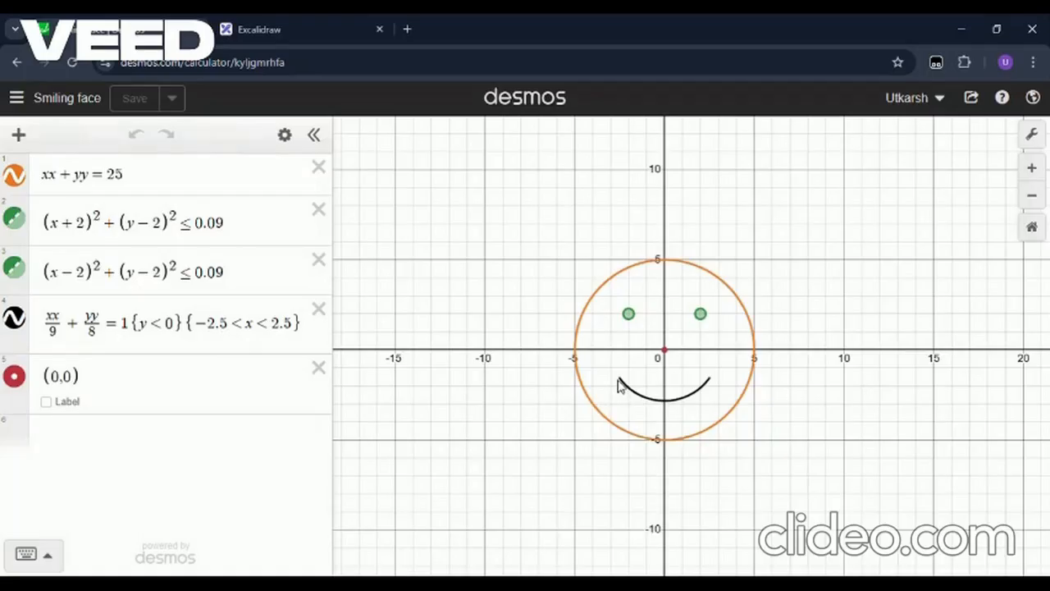
# Remove the y < 0 restriction from the smile's ellipse equation, and enter it again.
pyautogui.click(169, 331)
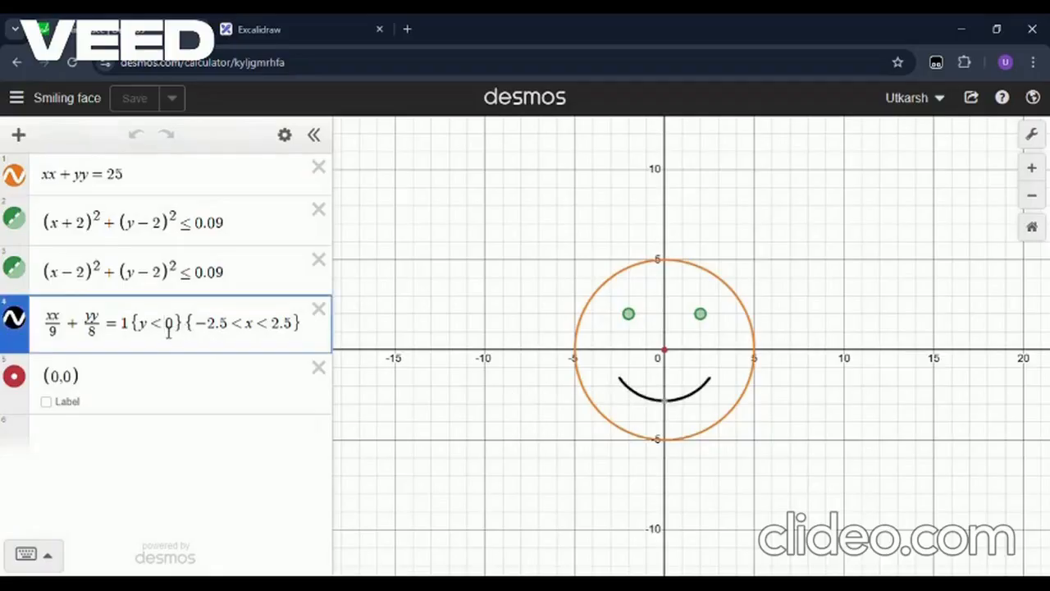
pyautogui.press('BackSpace')
pyautogui.press('BackSpace')
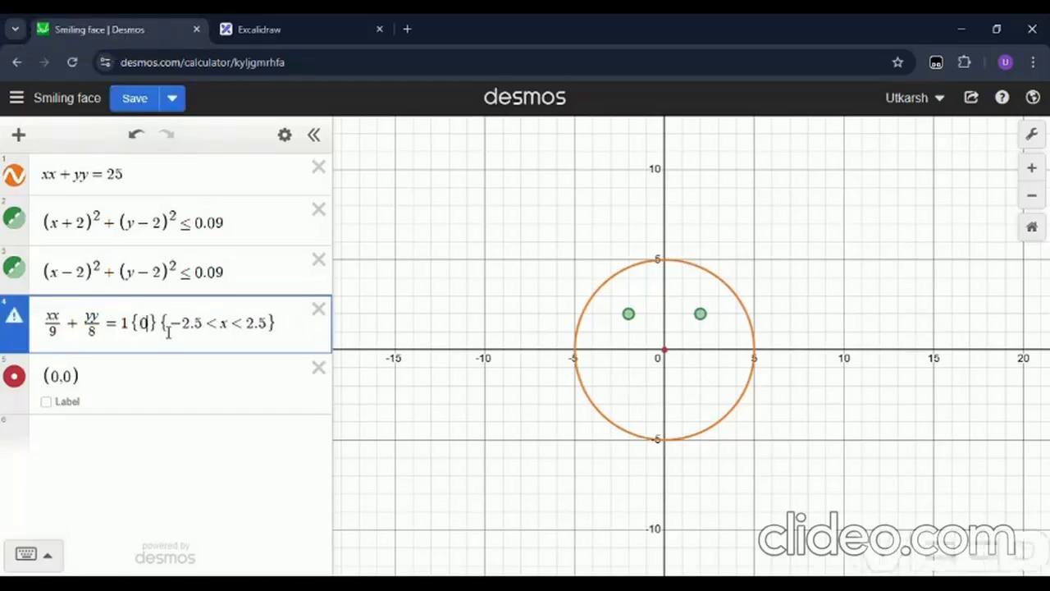
pyautogui.press('Delete')
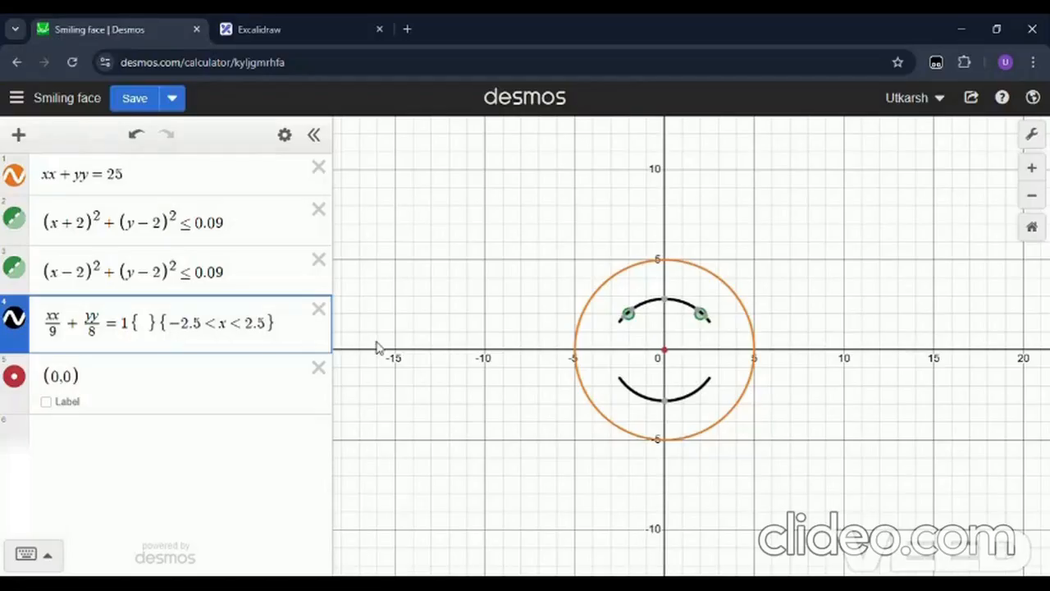
pyautogui.write('y < ')
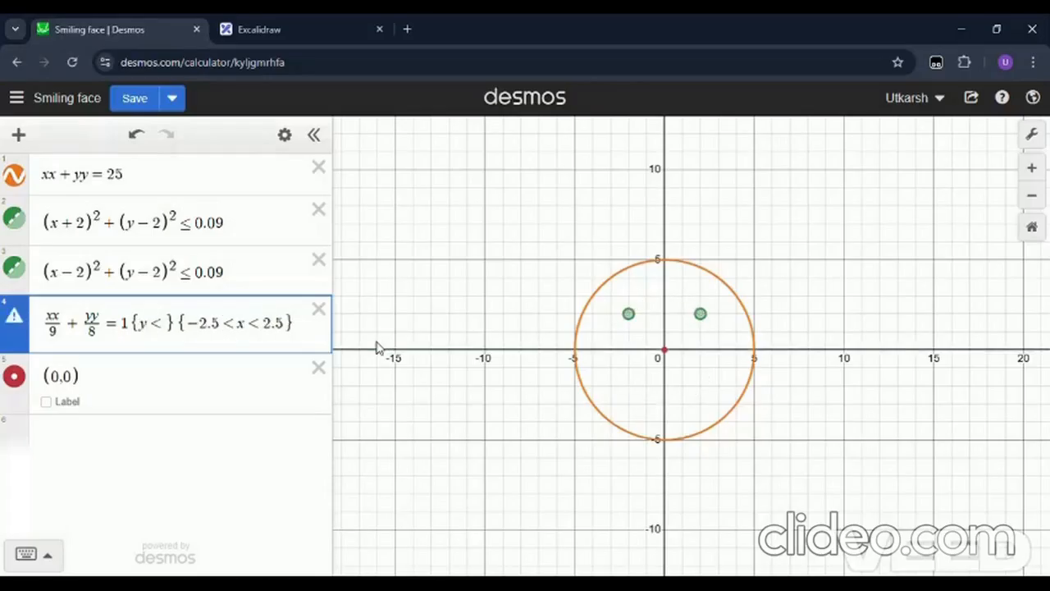
pyautogui.write('0')
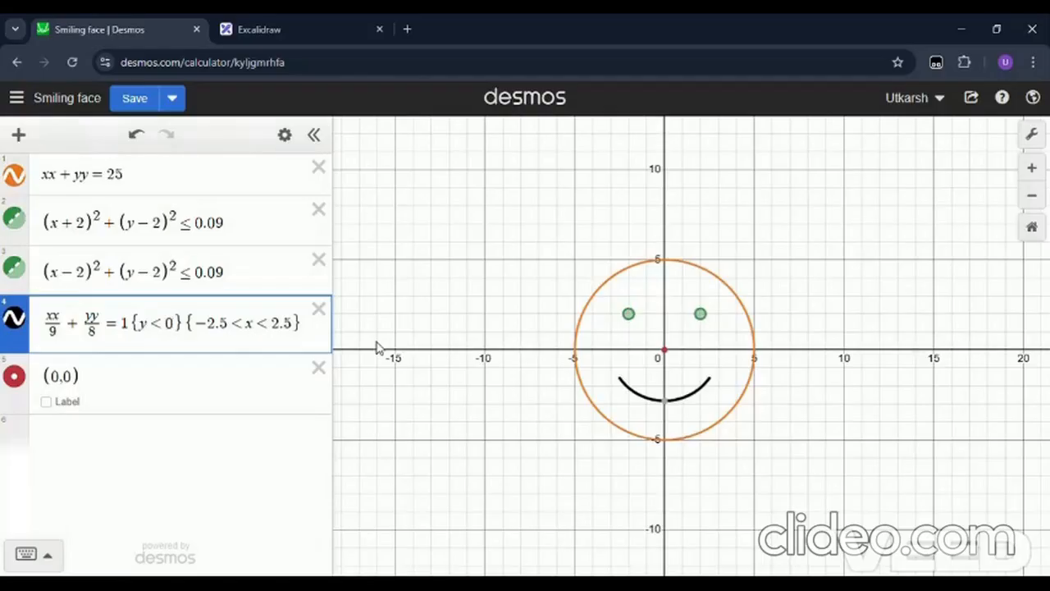
# Open the saved graph Heart and look through both restricted inequalities that form its two halves.
pyautogui.click(16, 97)
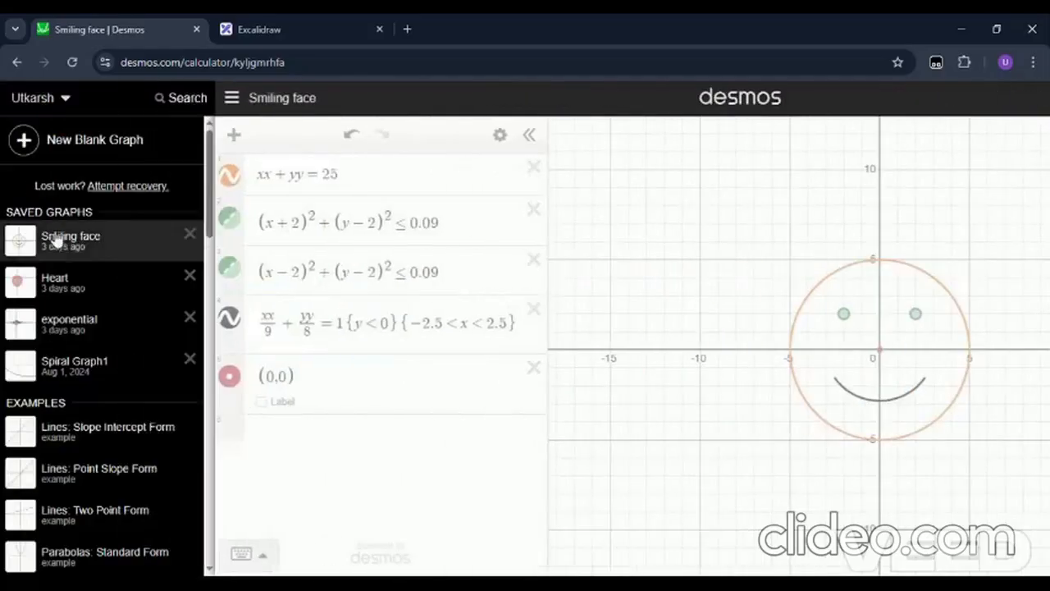
pyautogui.moveTo(65, 275)
pyautogui.click(435, 400)
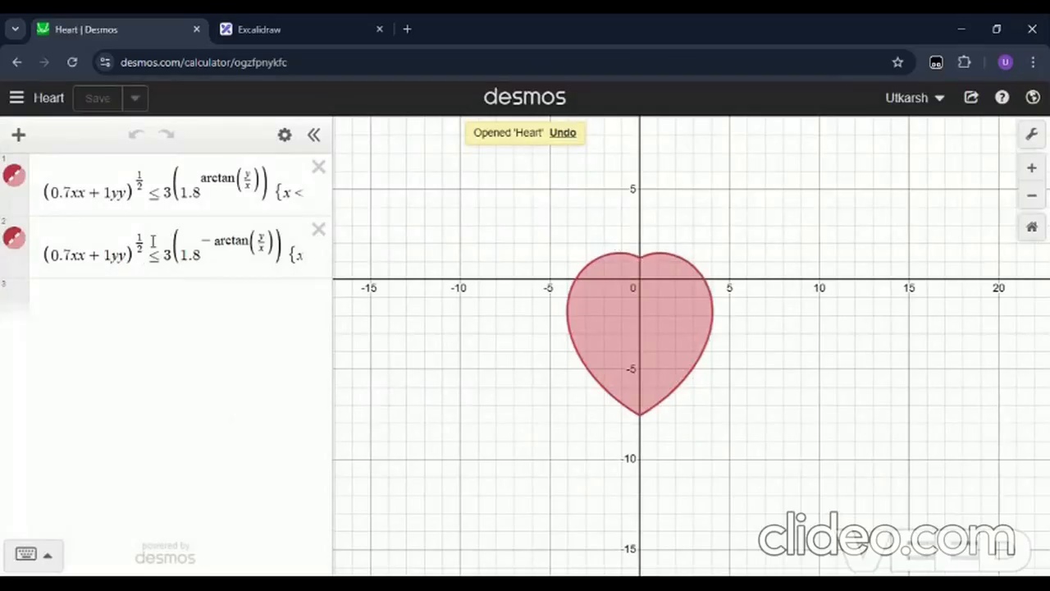
pyautogui.click(197, 194)
pyautogui.click(197, 264)
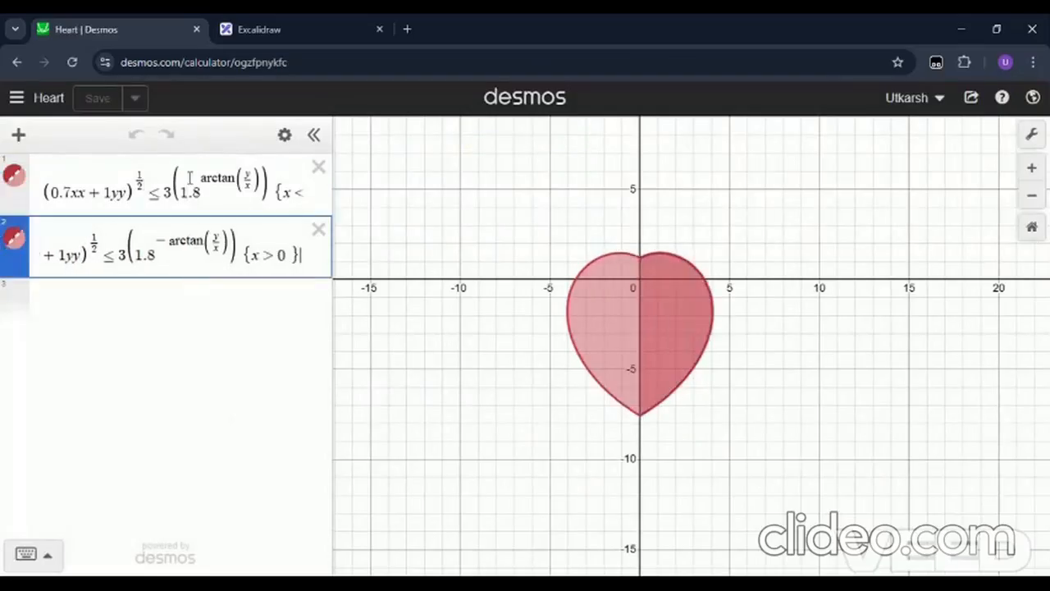
pyautogui.click(188, 178)
# Start a new blank graph and plot the circle xx + yy = 100 so it fits in the view.
pyautogui.click(17, 97)
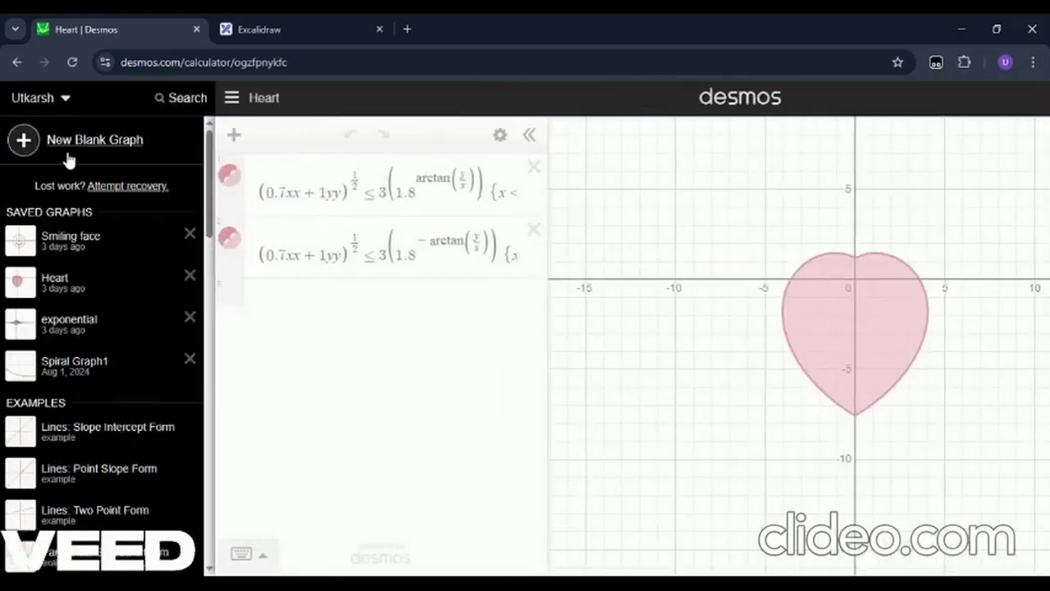
pyautogui.click(127, 146)
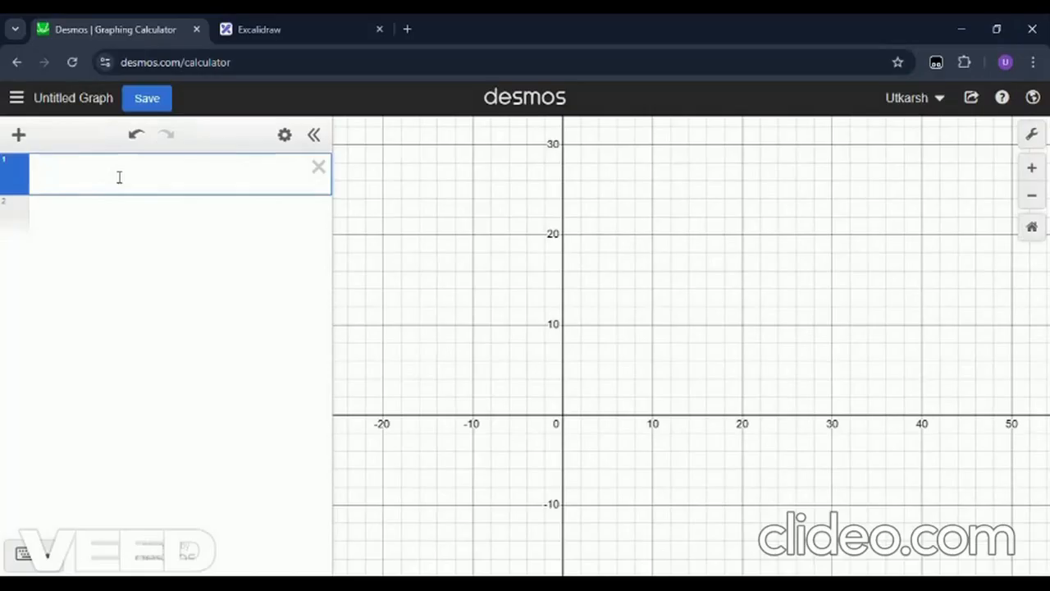
pyautogui.write('xx + yy = 100')
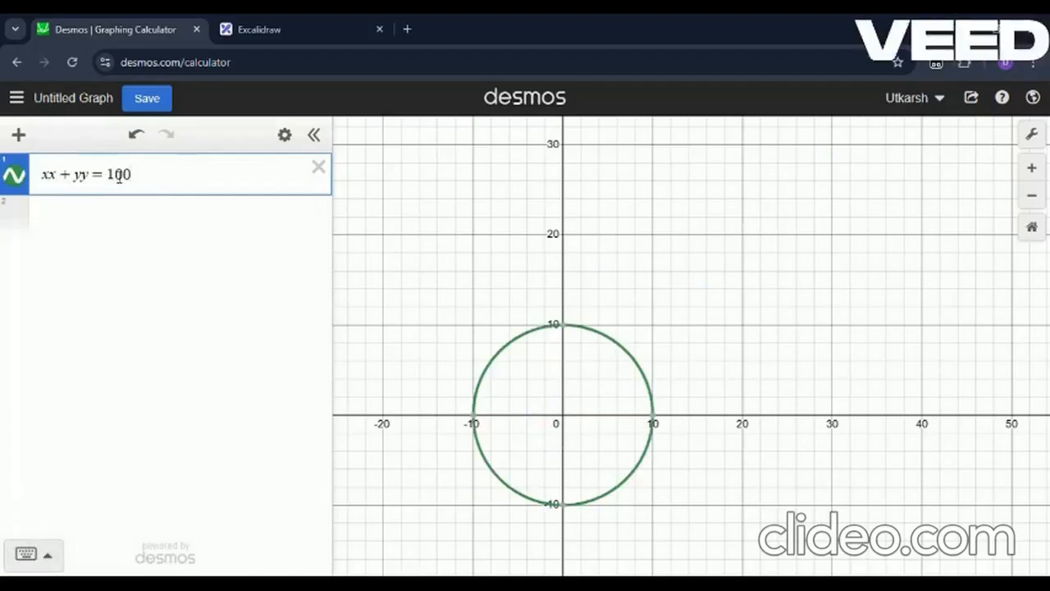
pyautogui.click(1032, 226)
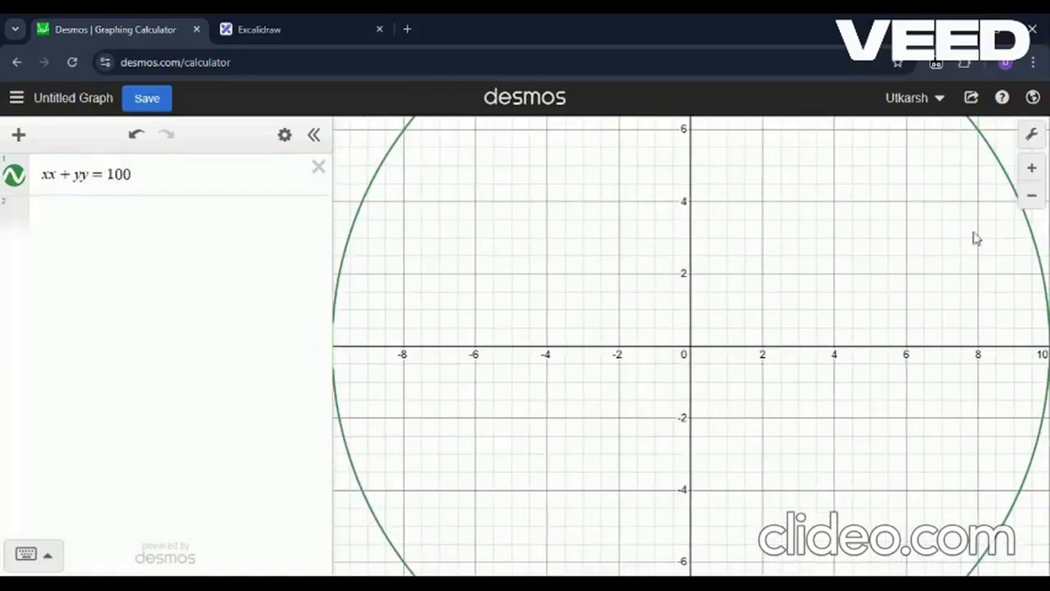
pyautogui.click(1032, 195)
pyautogui.click(513, 373)
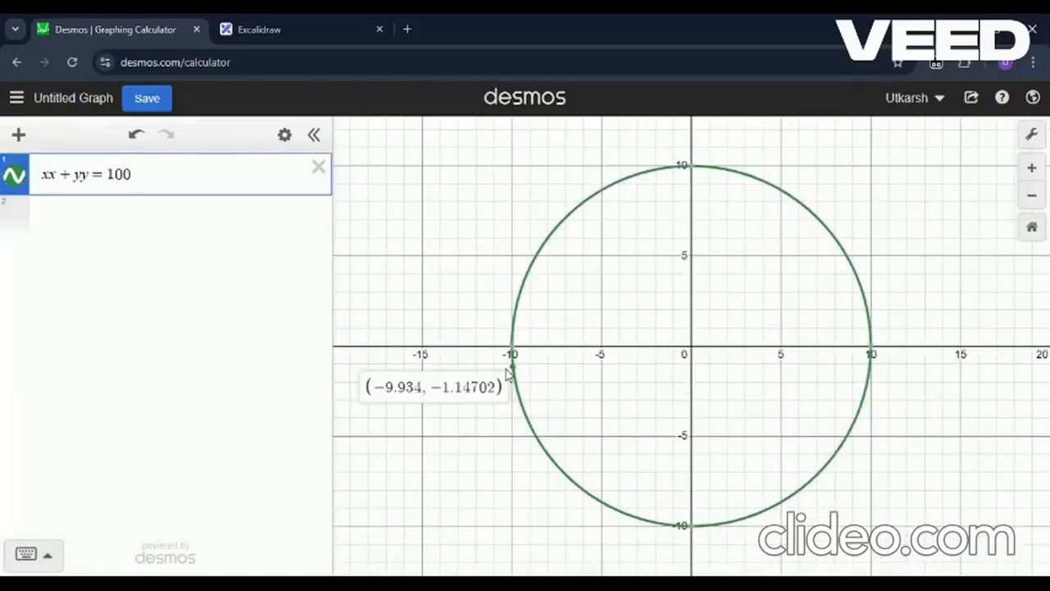
# Replace the circle's Cartesian equation with the polar equation r = 10.
pyautogui.click(255, 179)
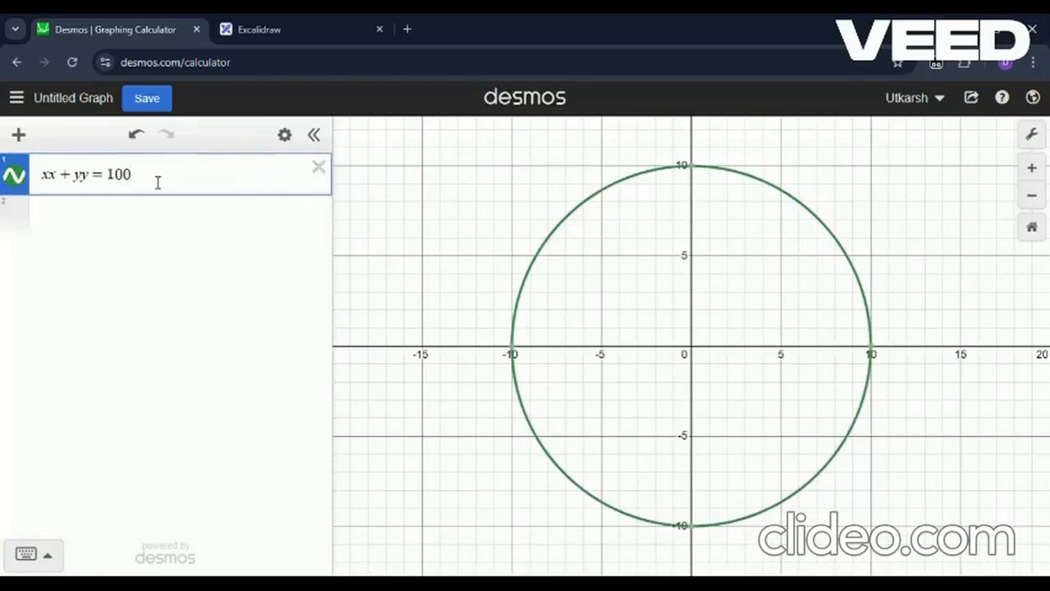
pyautogui.moveTo(157, 182); pyautogui.dragTo(45, 192)
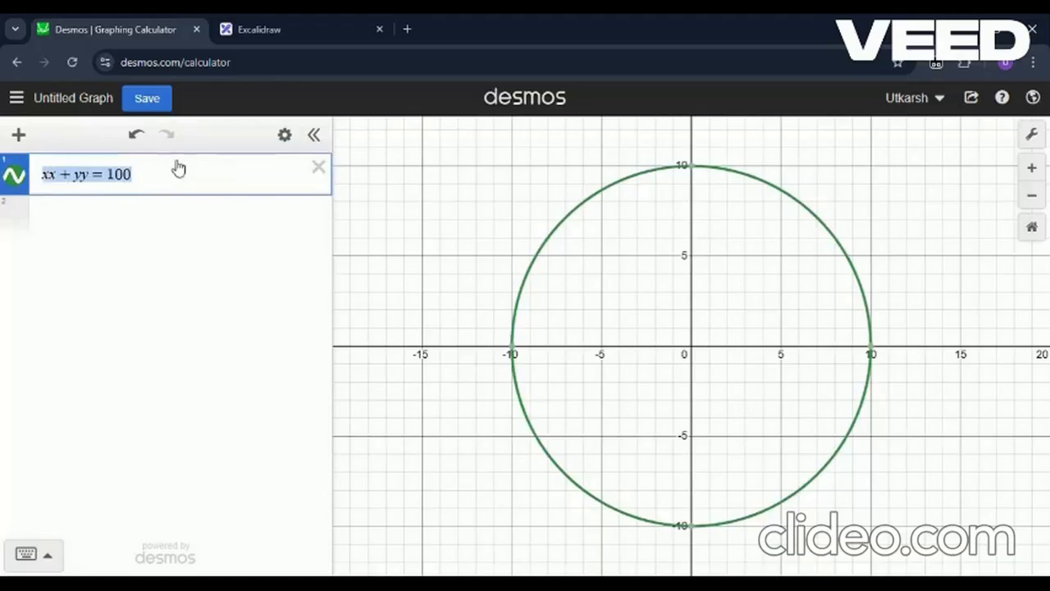
pyautogui.click(319, 167)
pyautogui.click(128, 180)
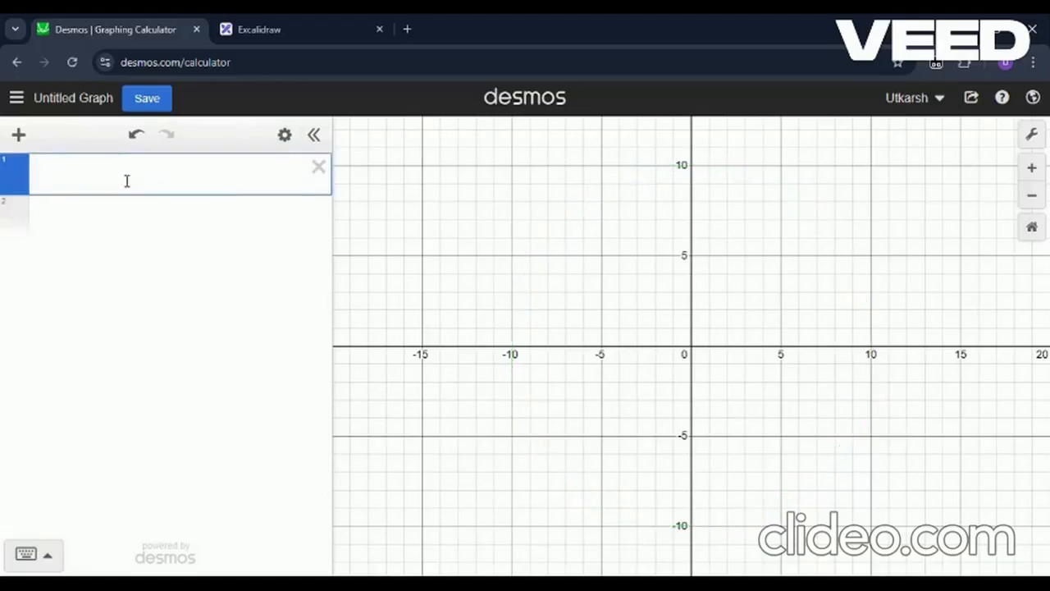
pyautogui.write('r = 10')
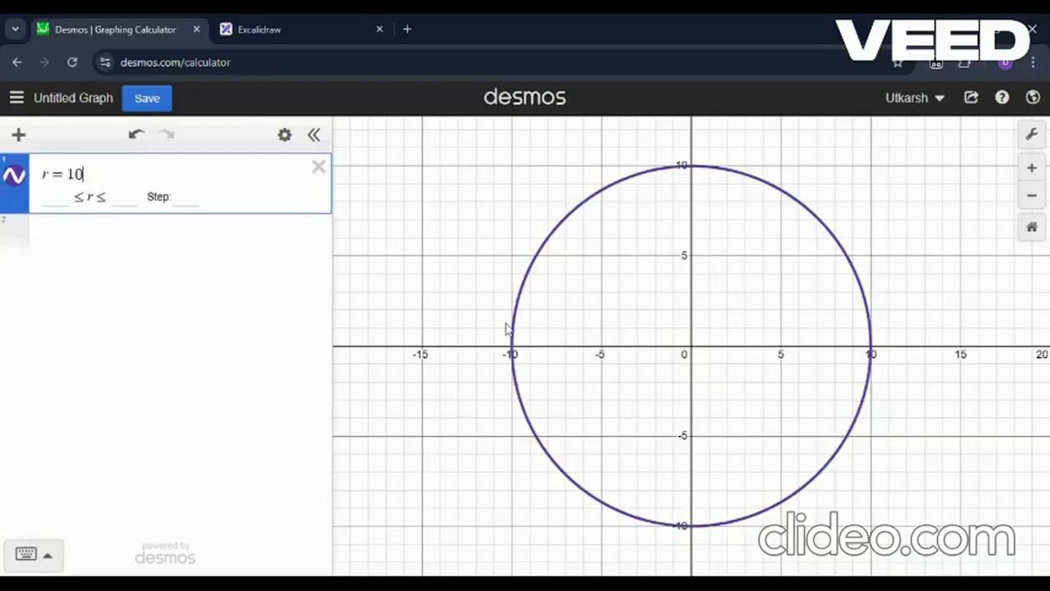
# Examine the polar circle r = 10 around the origin and across the surrounding grid.
pyautogui.moveTo(507, 340); pyautogui.dragTo(511, 356)
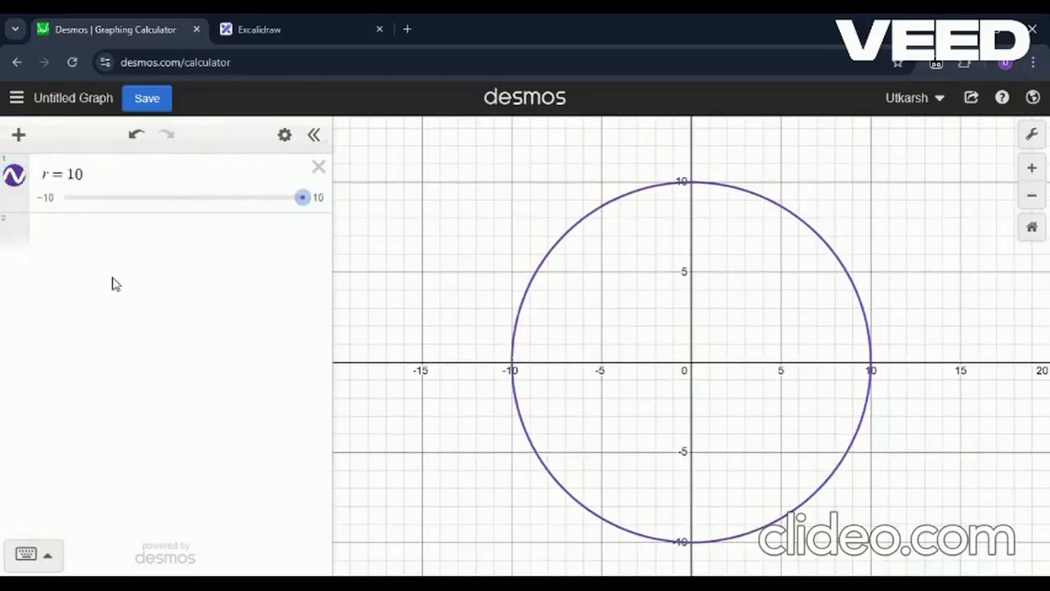
pyautogui.click(118, 233)
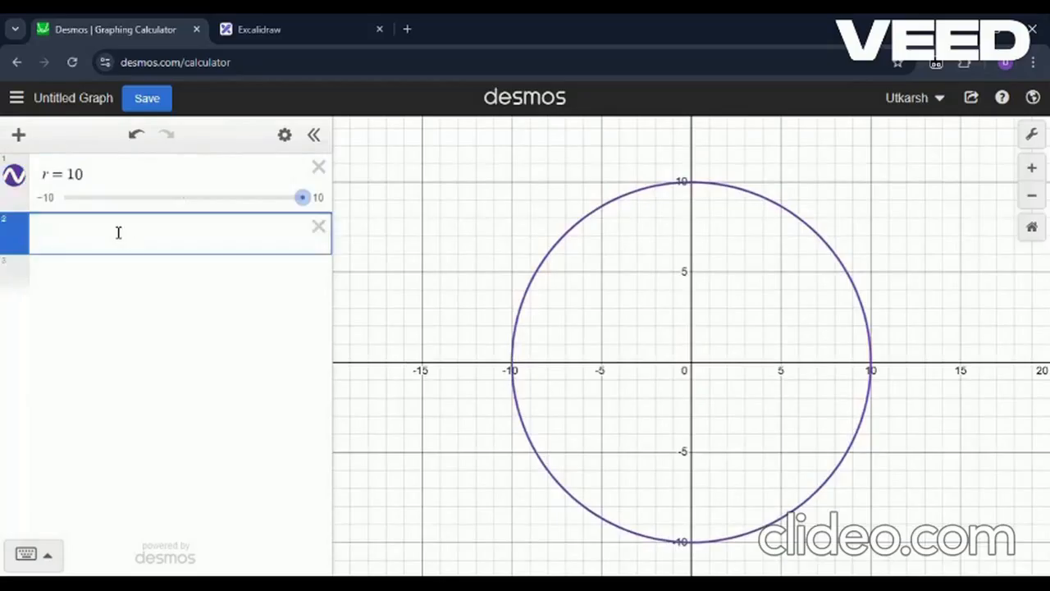
pyautogui.click(113, 184)
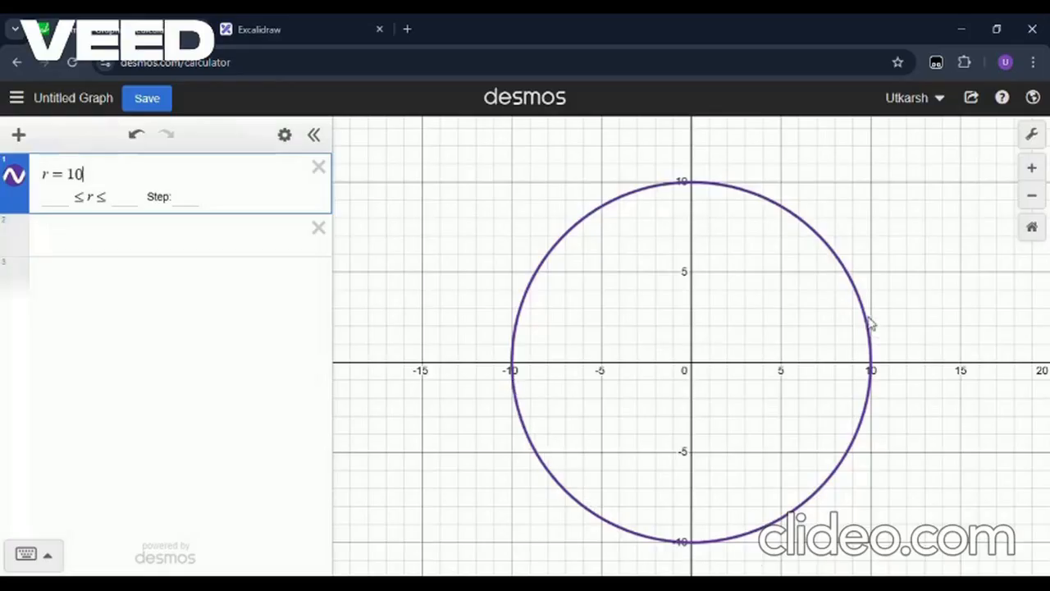
pyautogui.moveTo(680, 365); pyautogui.dragTo(574, 361)
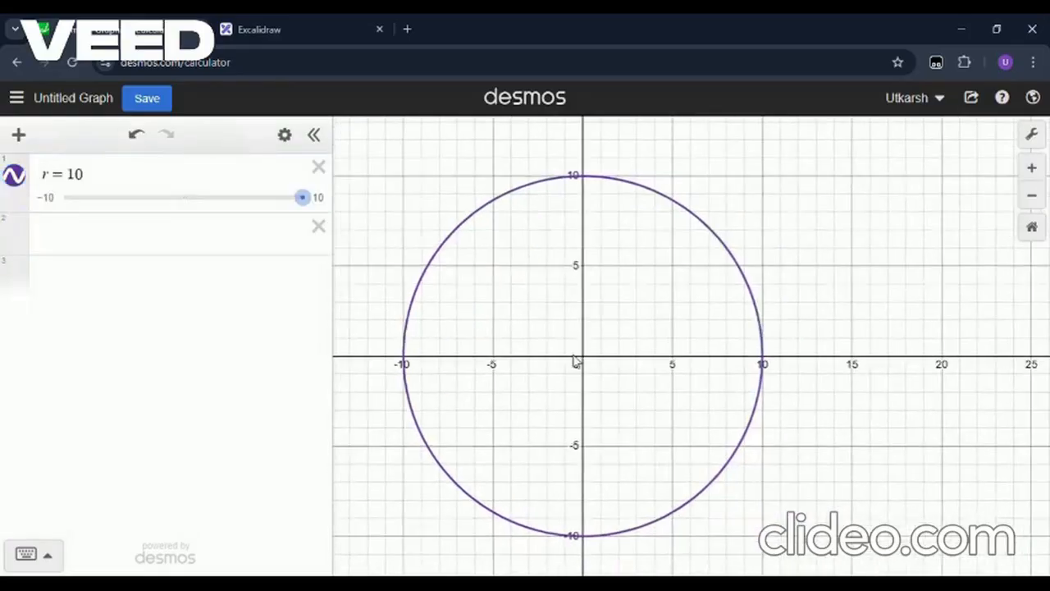
pyautogui.click(318, 226)
pyautogui.click(154, 192)
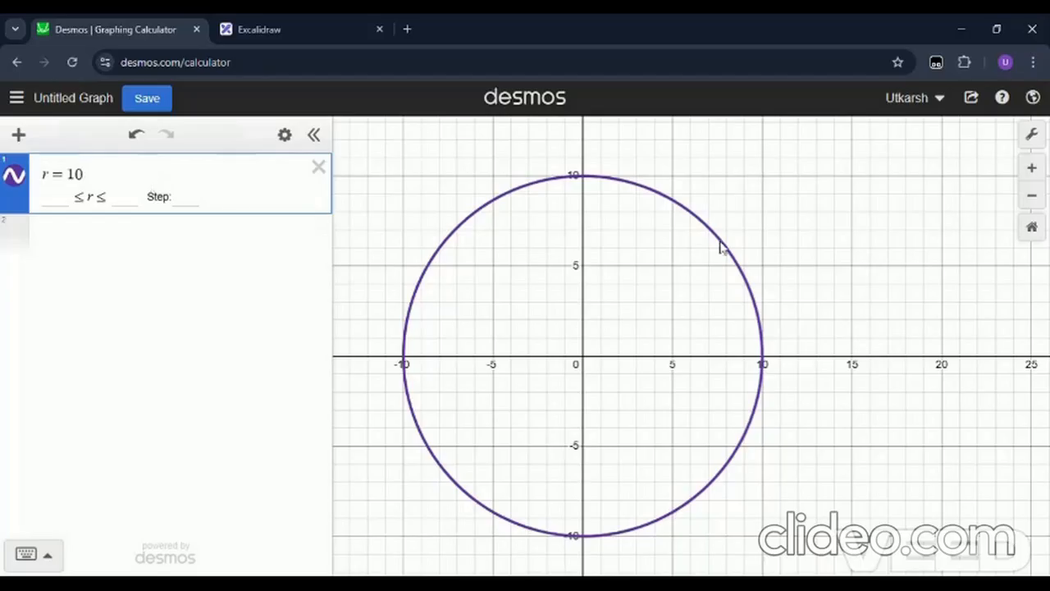
pyautogui.moveTo(793, 235); pyautogui.dragTo(751, 271)
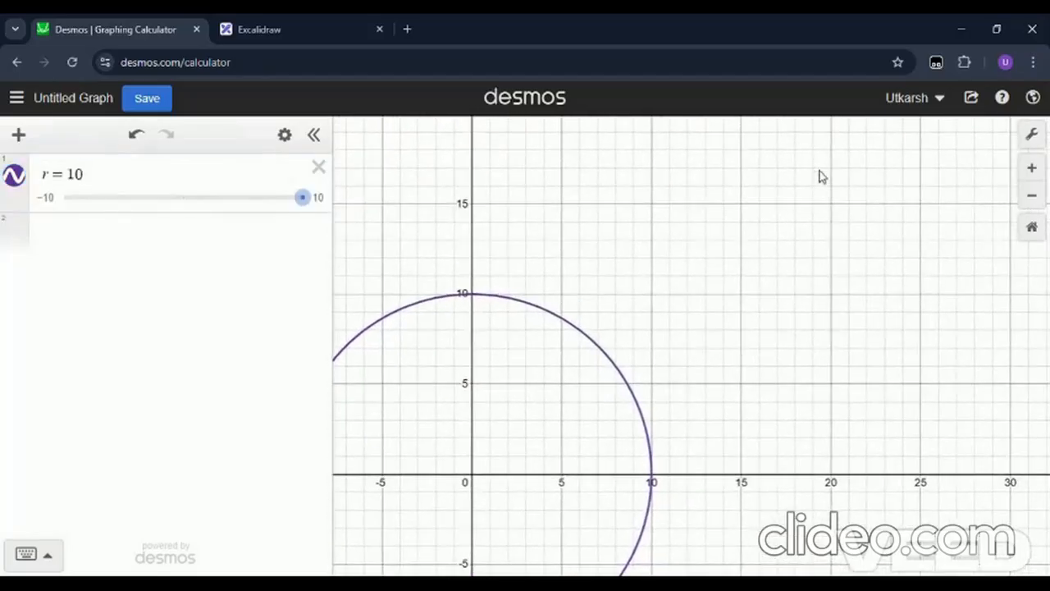
pyautogui.moveTo(968, 134); pyautogui.dragTo(738, 304)
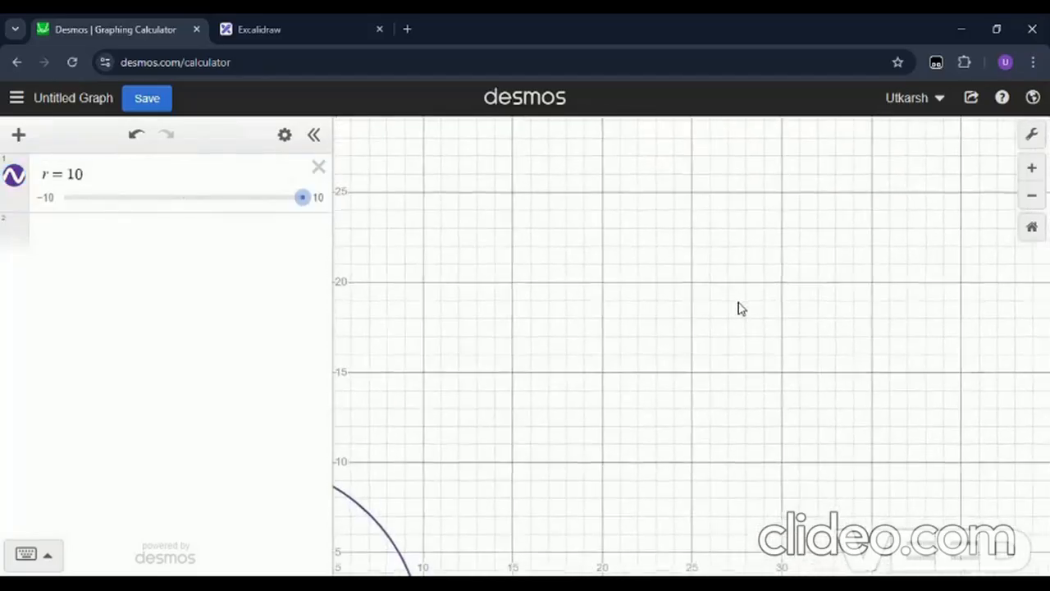
pyautogui.moveTo(809, 241); pyautogui.dragTo(883, 175)
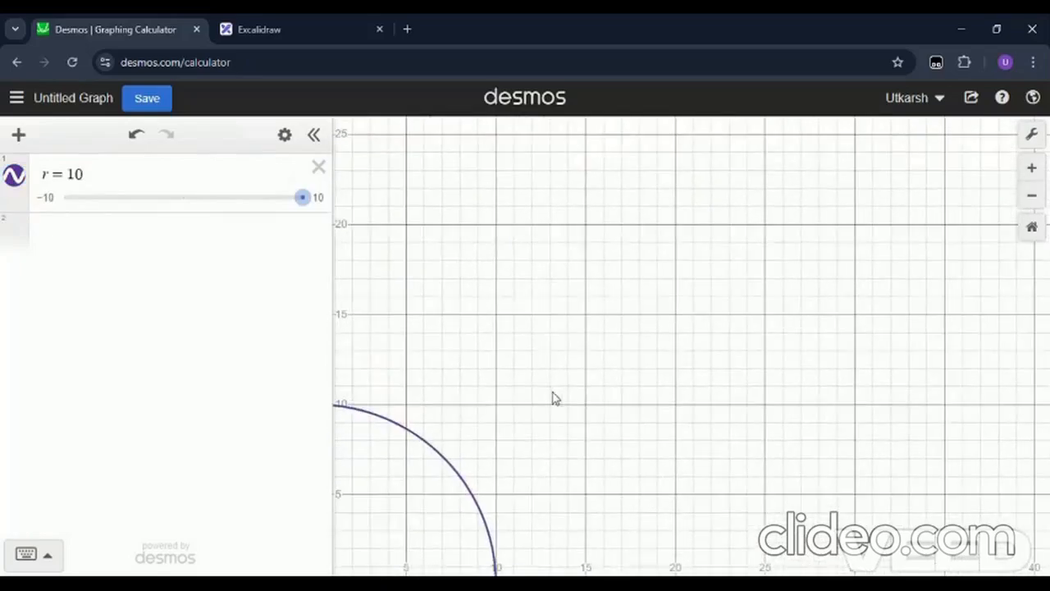
pyautogui.moveTo(430, 527); pyautogui.dragTo(696, 310)
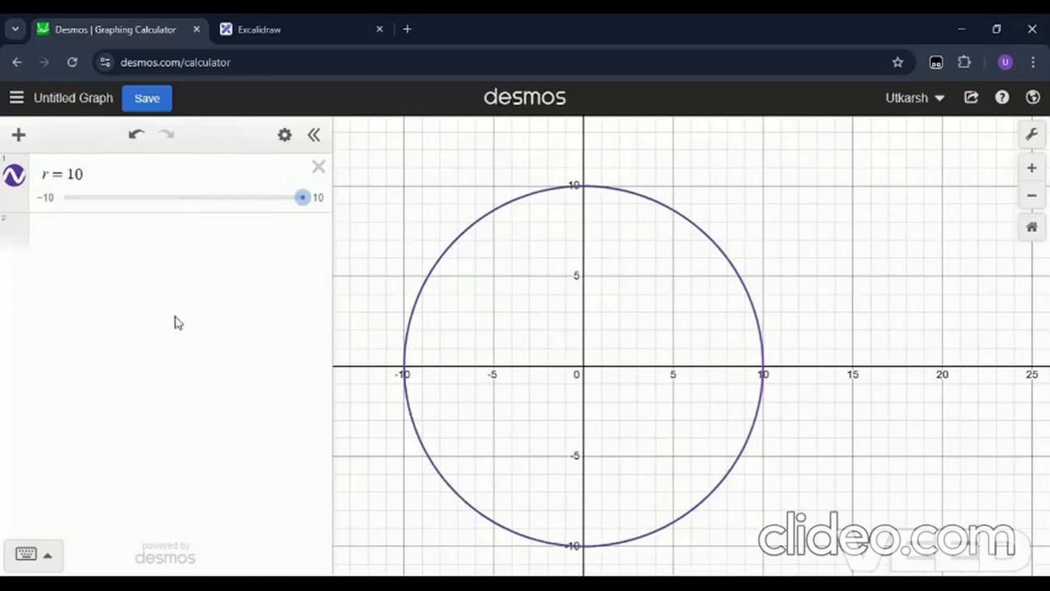
# Clear the r = 10 expression and graph the polar spiral r = θ instead.
pyautogui.click(146, 239)
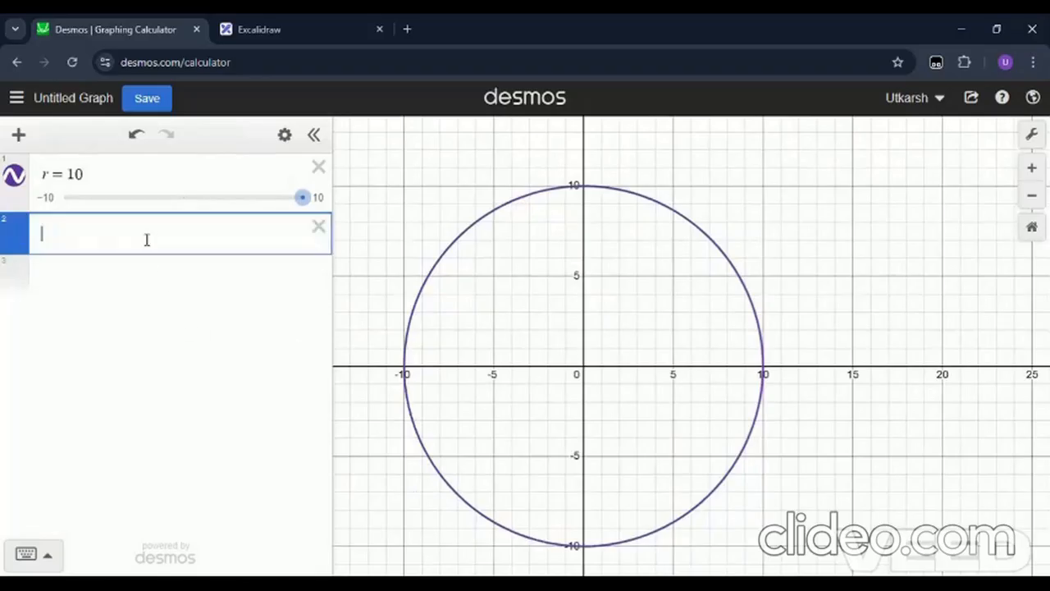
pyautogui.click(134, 174)
pyautogui.moveTo(77, 185); pyautogui.dragTo(31, 187)
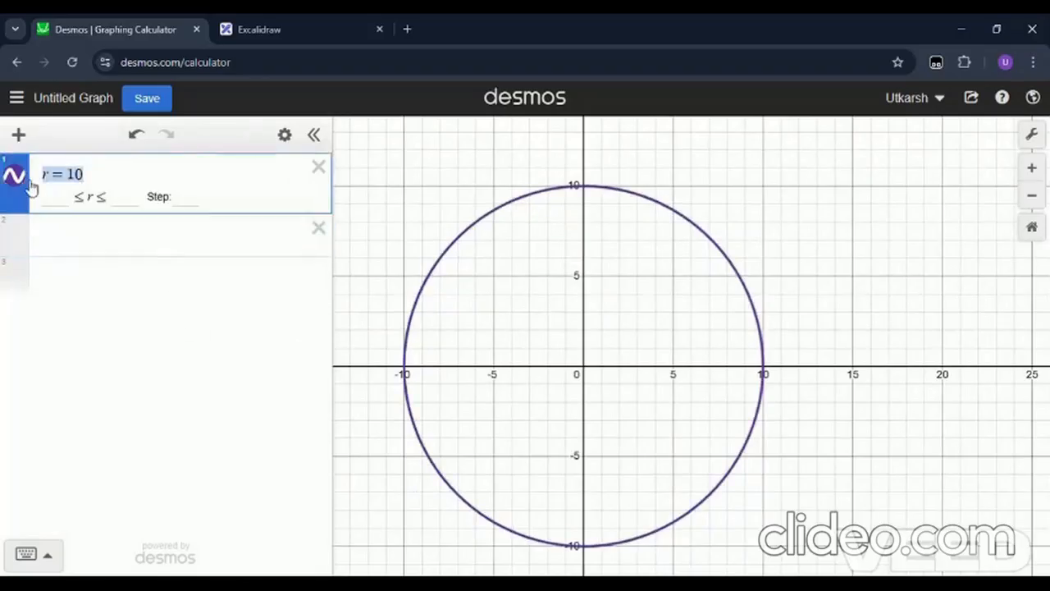
pyautogui.click(318, 227)
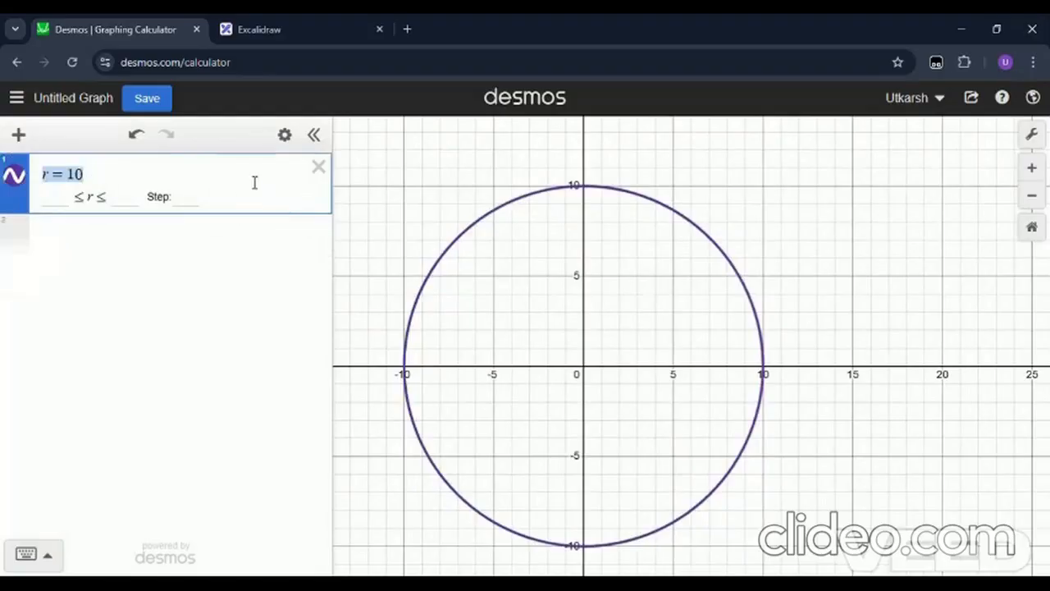
pyautogui.click(319, 167)
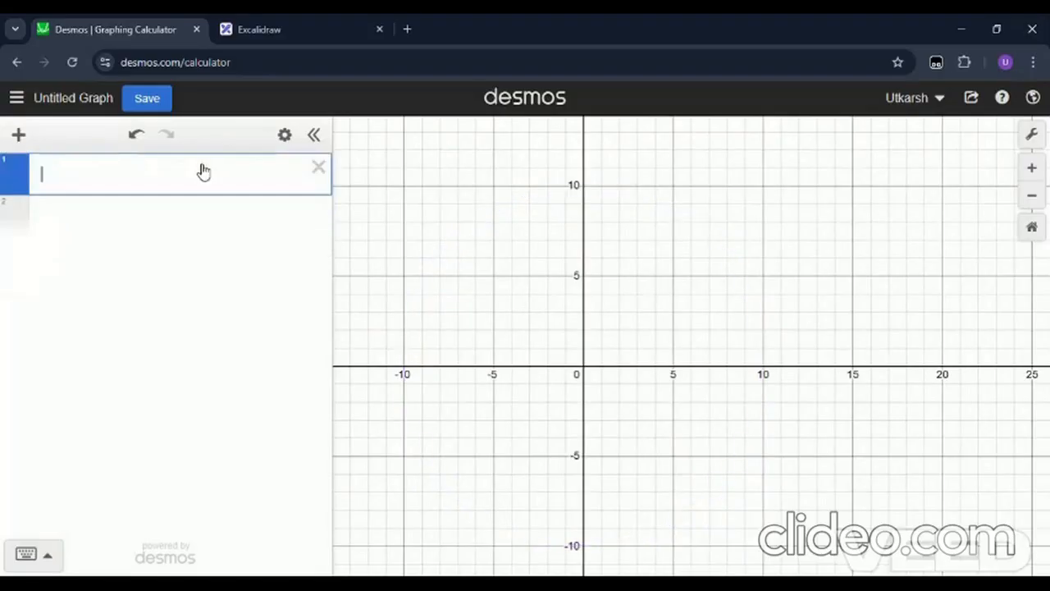
pyautogui.write('r = tet')
pyautogui.press('BackSpace')
pyautogui.press('BackSpace')
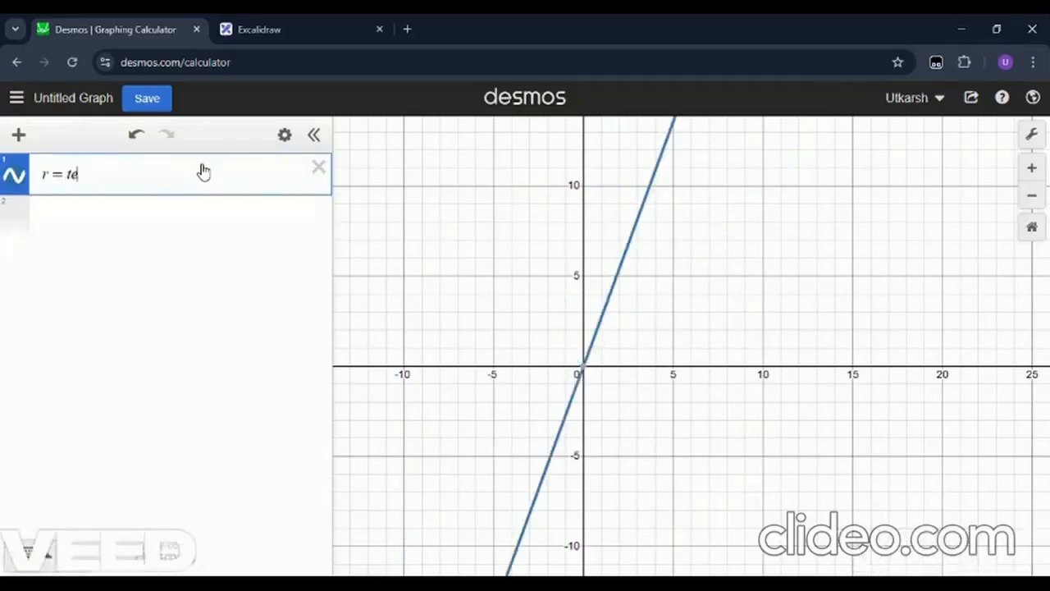
pyautogui.write('heta')
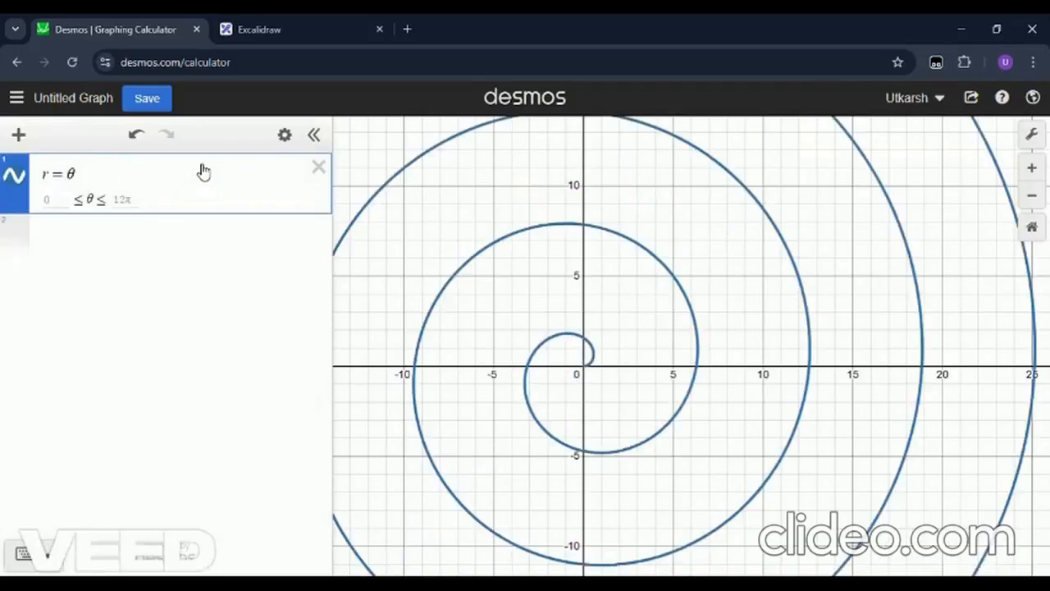
# Fit the whole spiral in view and set the upper limit of θ to 2π.
pyautogui.click(1033, 200)
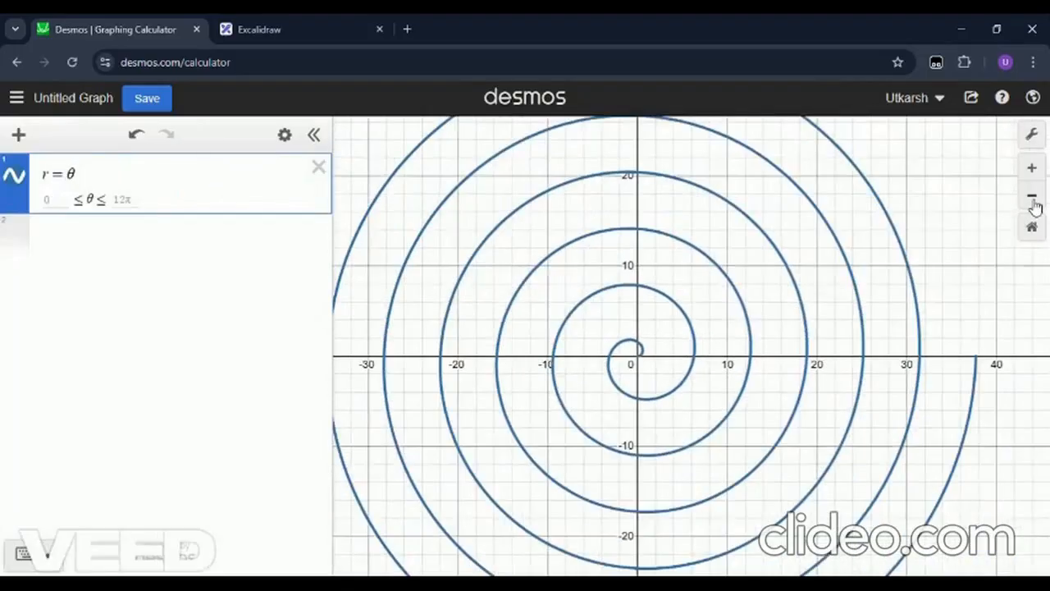
pyautogui.click(1032, 200)
pyautogui.moveTo(905, 305); pyautogui.dragTo(909, 286)
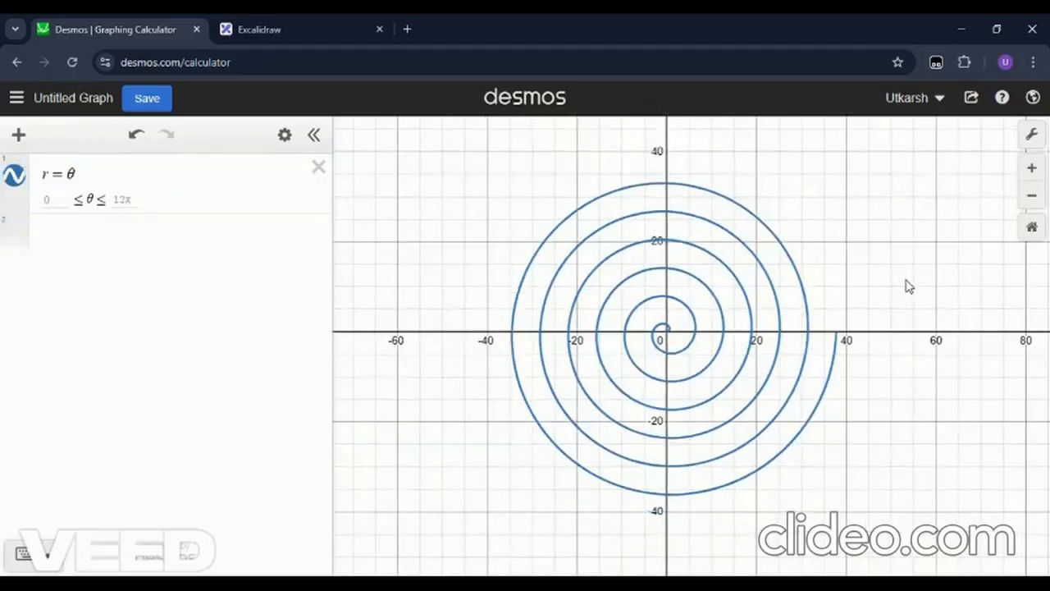
pyautogui.click(135, 202)
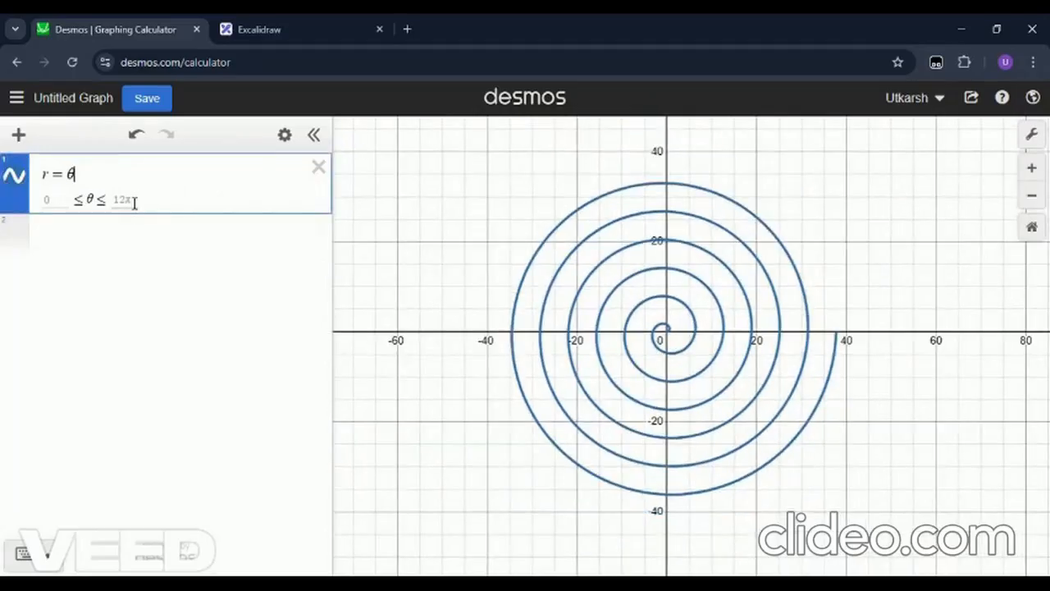
pyautogui.click(134, 202)
pyautogui.write('2pi')
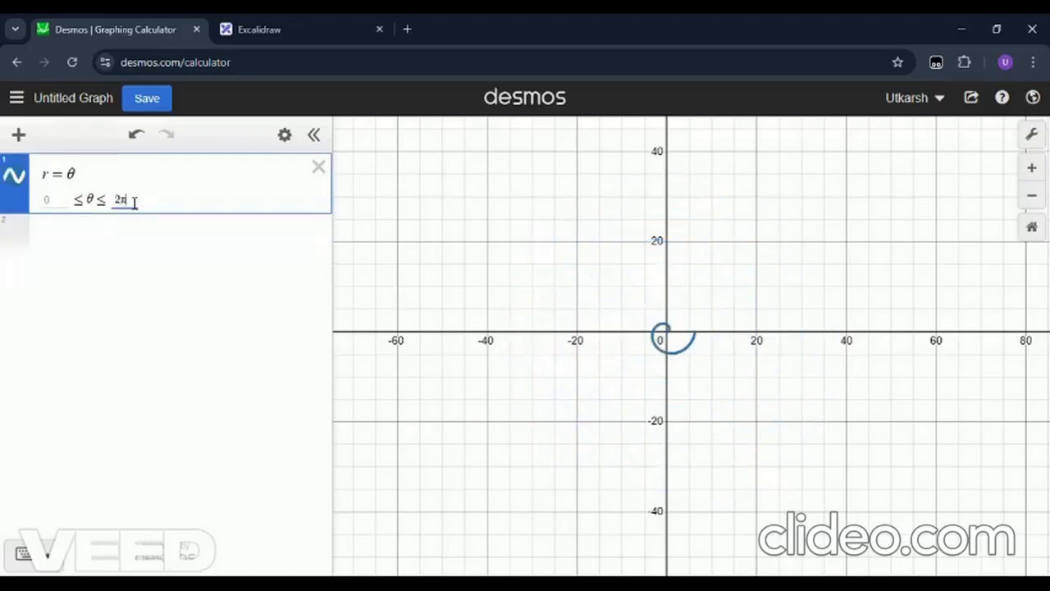
# Change the upper limit of the spiral's θ range to 10π.
pyautogui.write('3')
pyautogui.press('BackSpace')
pyautogui.press('BackSpace')
pyautogui.press('BackSpace')
pyautogui.write('10p')
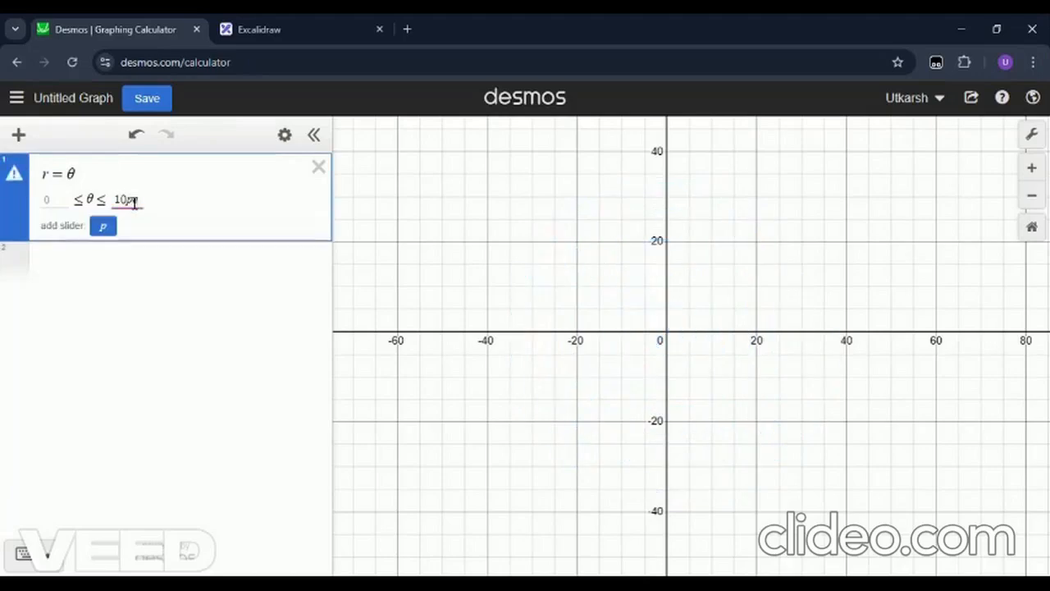
pyautogui.write('i')
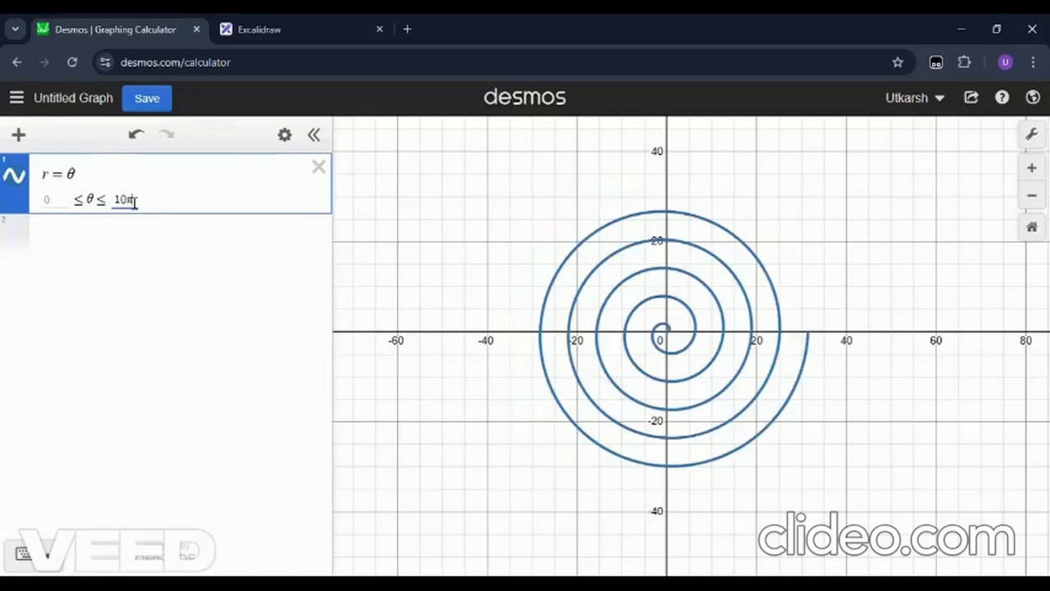
# Clear the polar spiral expression r = θ.
pyautogui.click(319, 167)
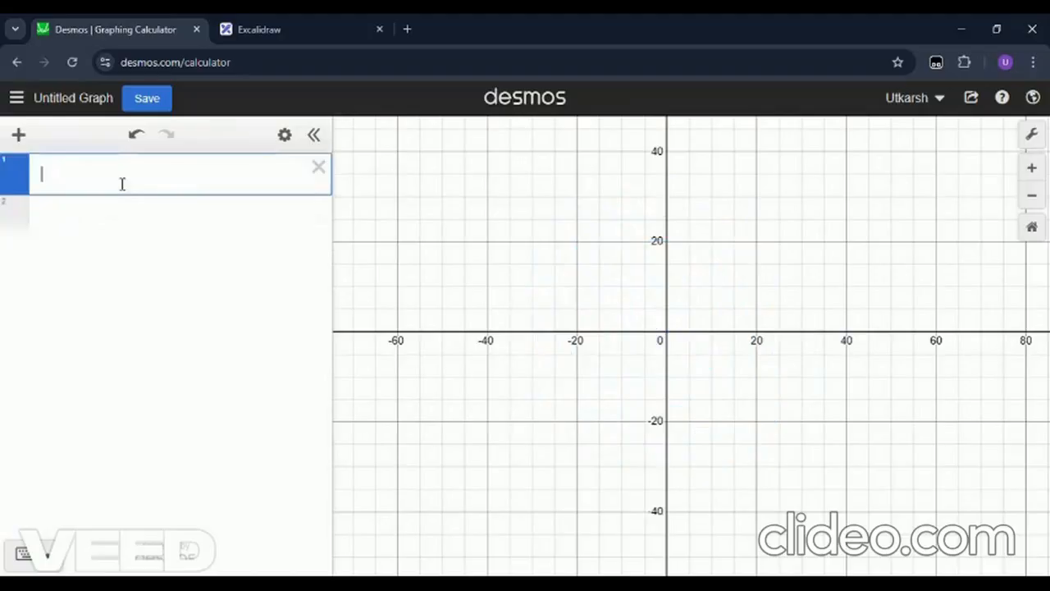
pyautogui.write('r=theta')
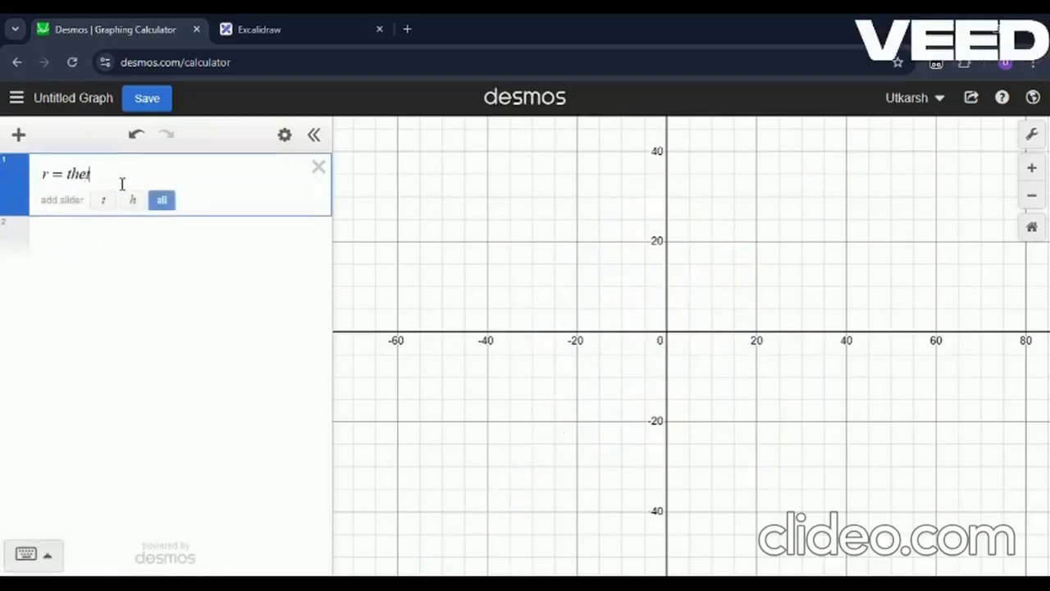
pyautogui.press('BackSpace')
pyautogui.press('BackSpace')
pyautogui.press('BackSpace')
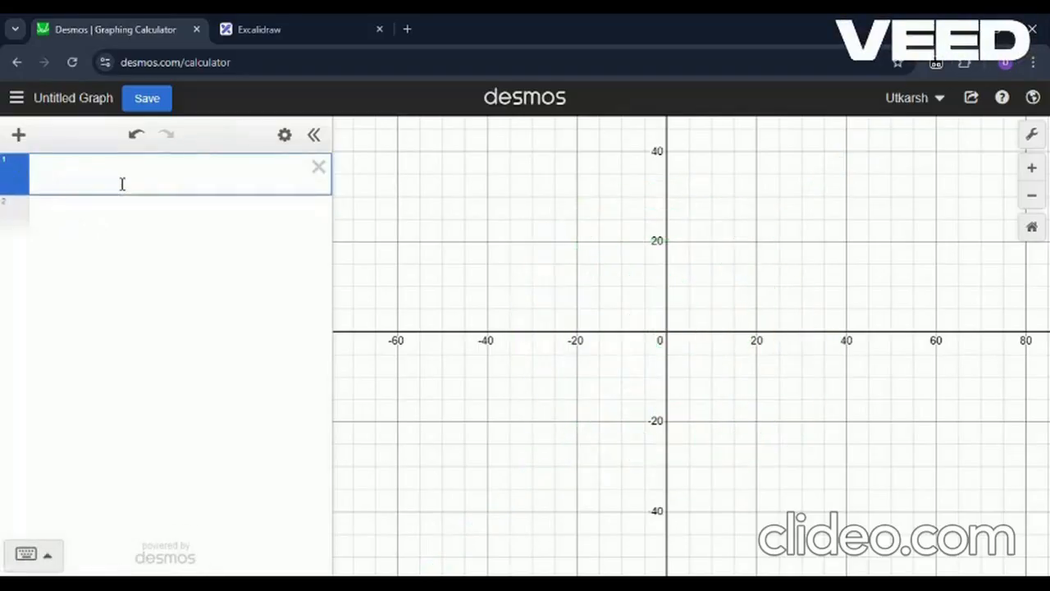
# Graph the Cartesian form of the spiral, (xx + yy)^(1/2) = arctan(y/x).
pyautogui.write('(xx + ')
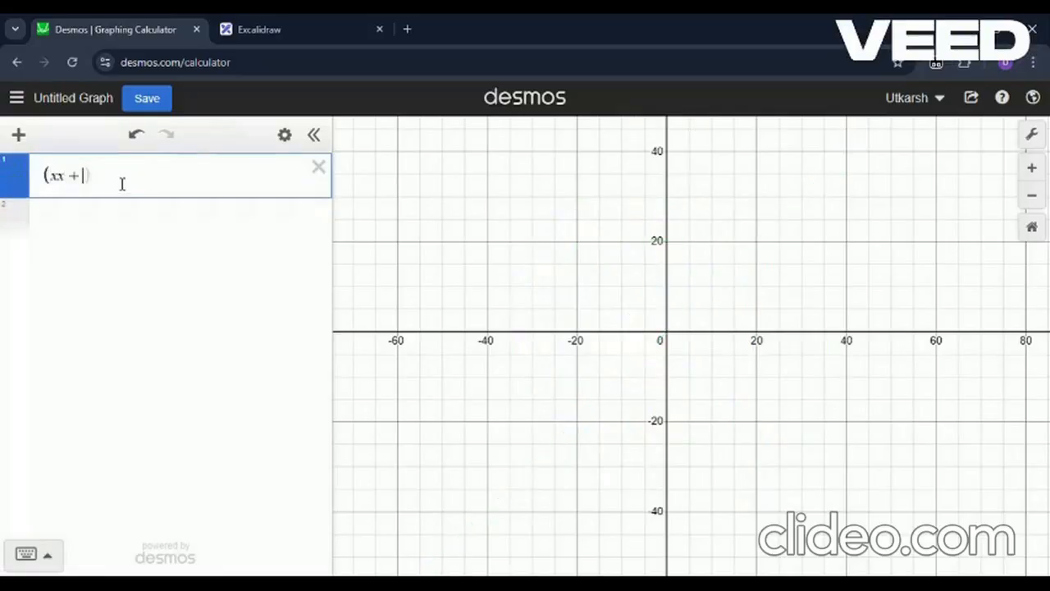
pyautogui.write('yy)^(1/')
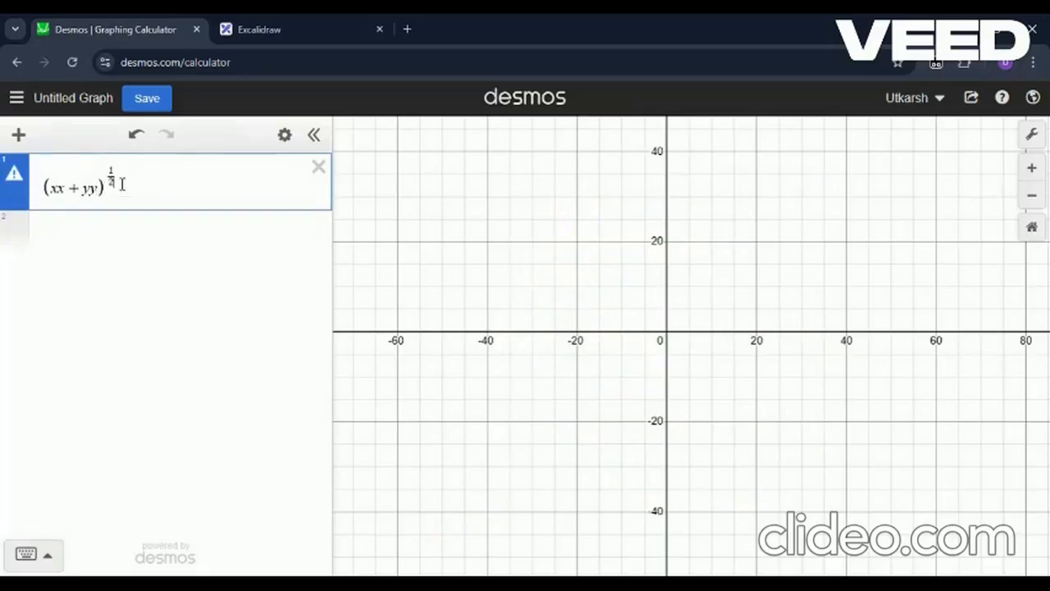
pyautogui.write('2')
pyautogui.moveTo(737, 294); pyautogui.dragTo(728, 319)
pyautogui.click(175, 193)
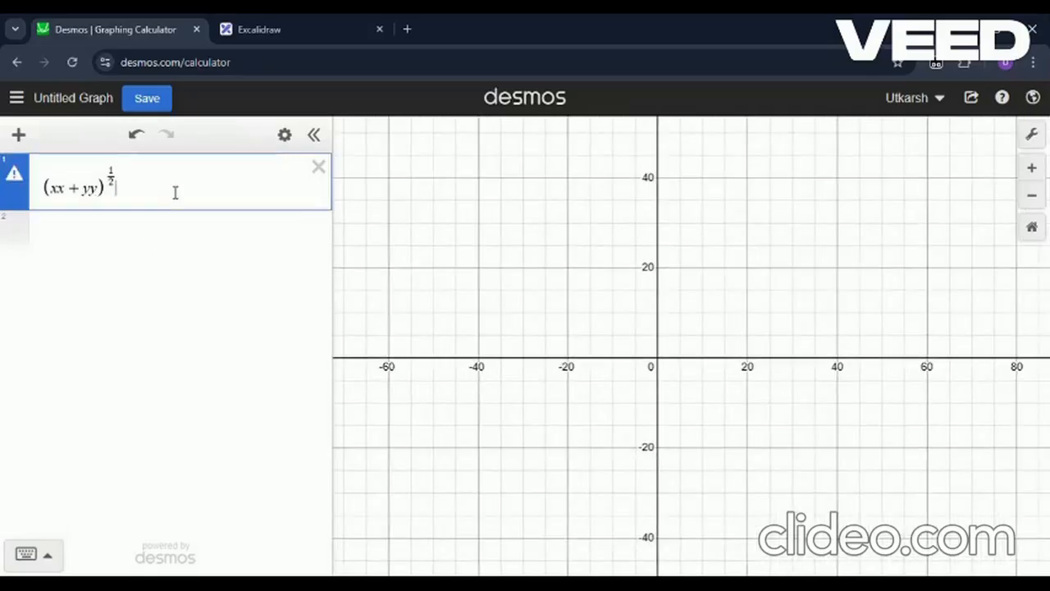
pyautogui.write('= a')
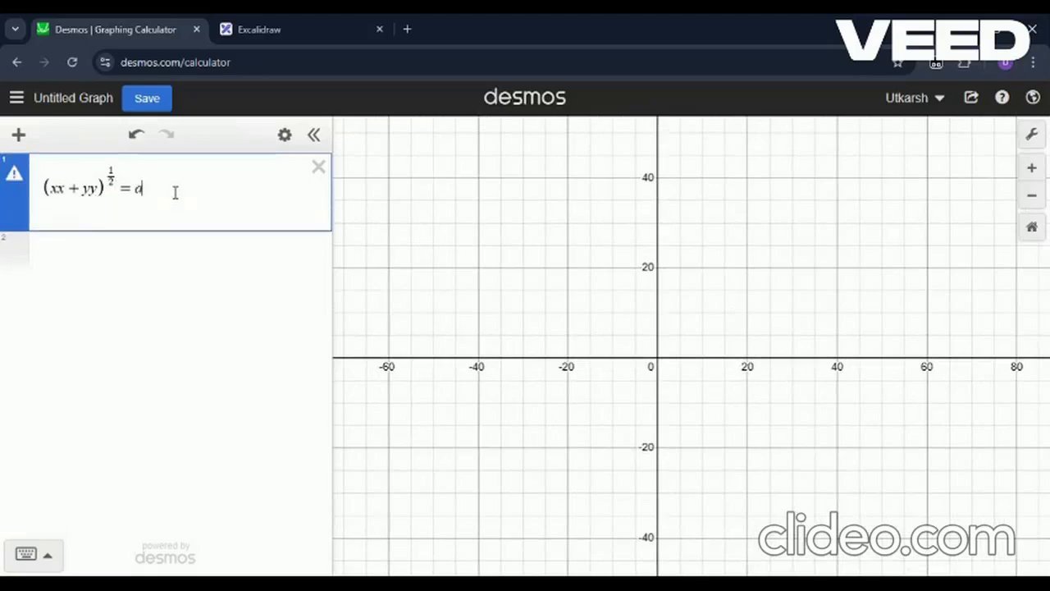
pyautogui.write('rctan(y/(x')
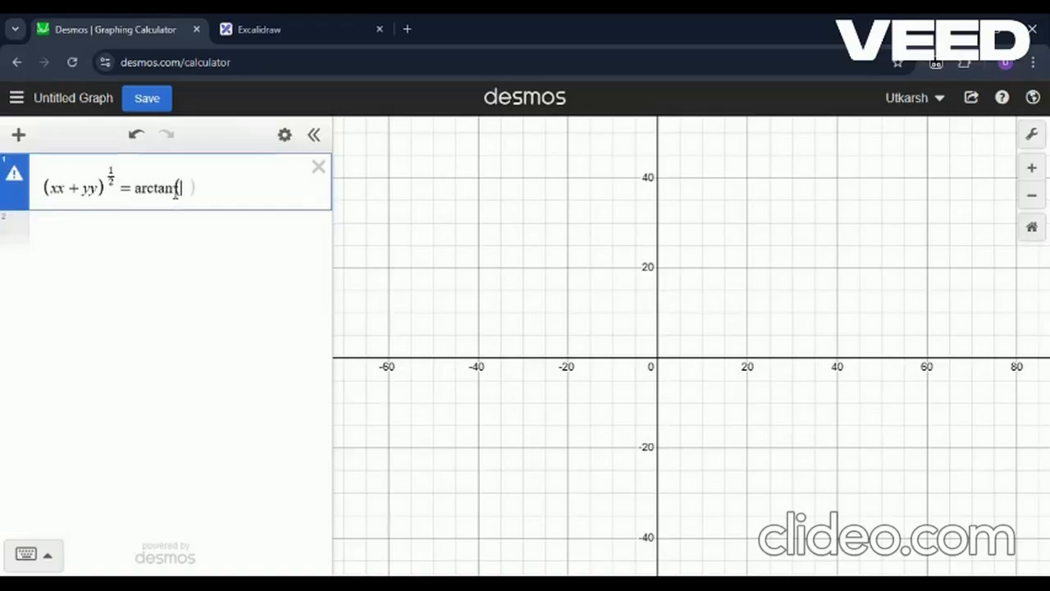
pyautogui.write(')')
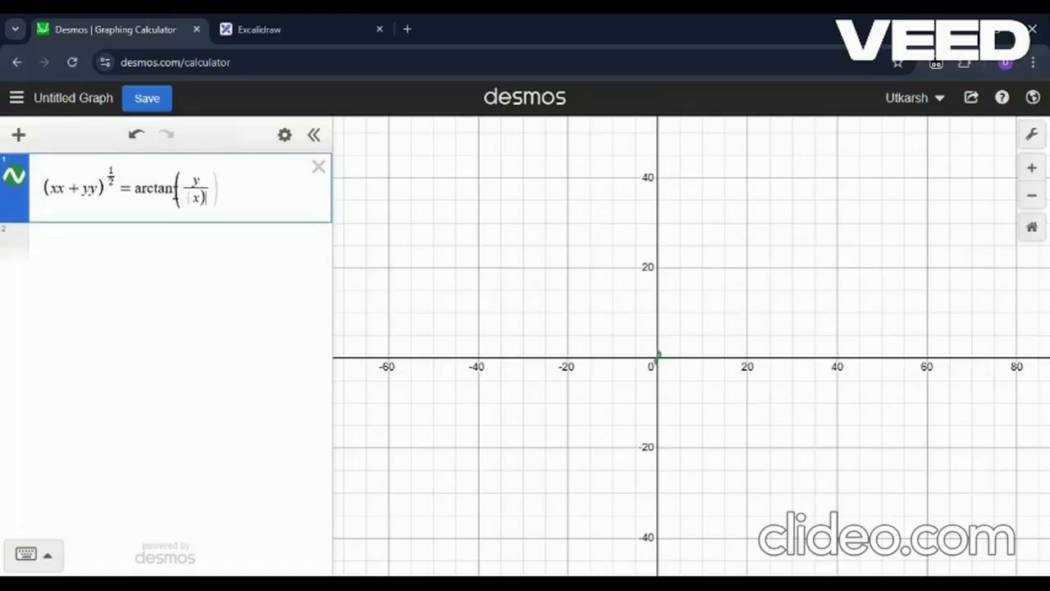
pyautogui.press('BackSpace')
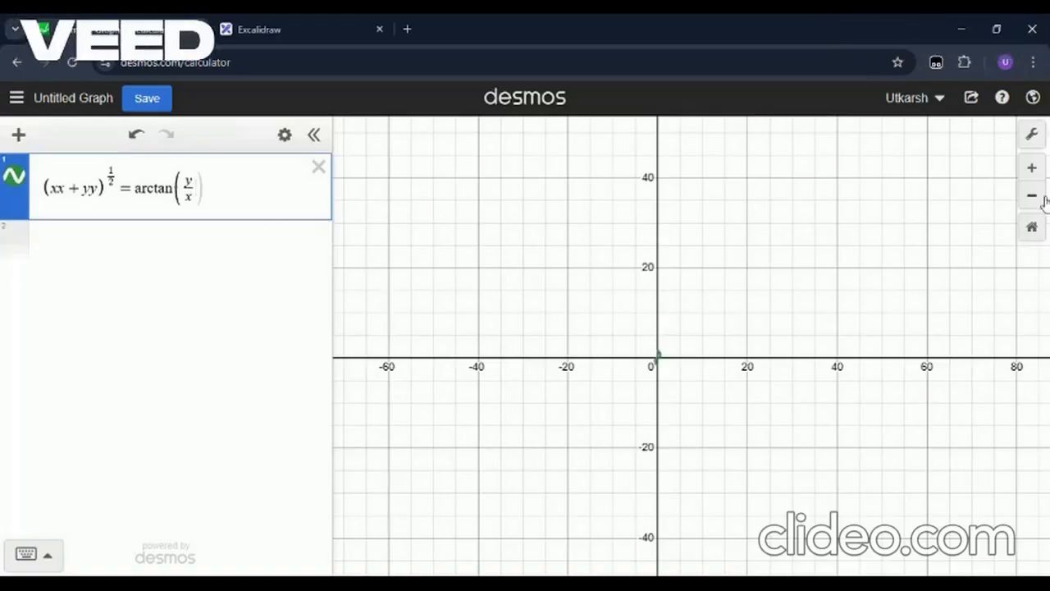
# Examine the arctan curve up close around the origin, including where its two arcs end on the y-axis.
pyautogui.click(1038, 170)
pyautogui.moveTo(873, 381); pyautogui.dragTo(908, 349)
pyautogui.click(1038, 171)
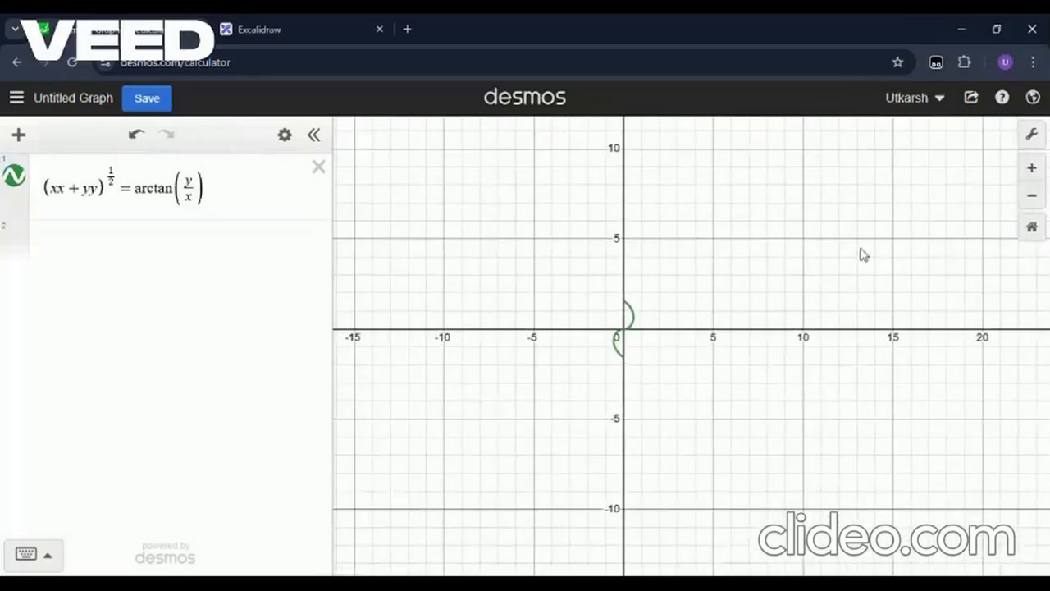
pyautogui.moveTo(774, 274); pyautogui.dragTo(779, 347)
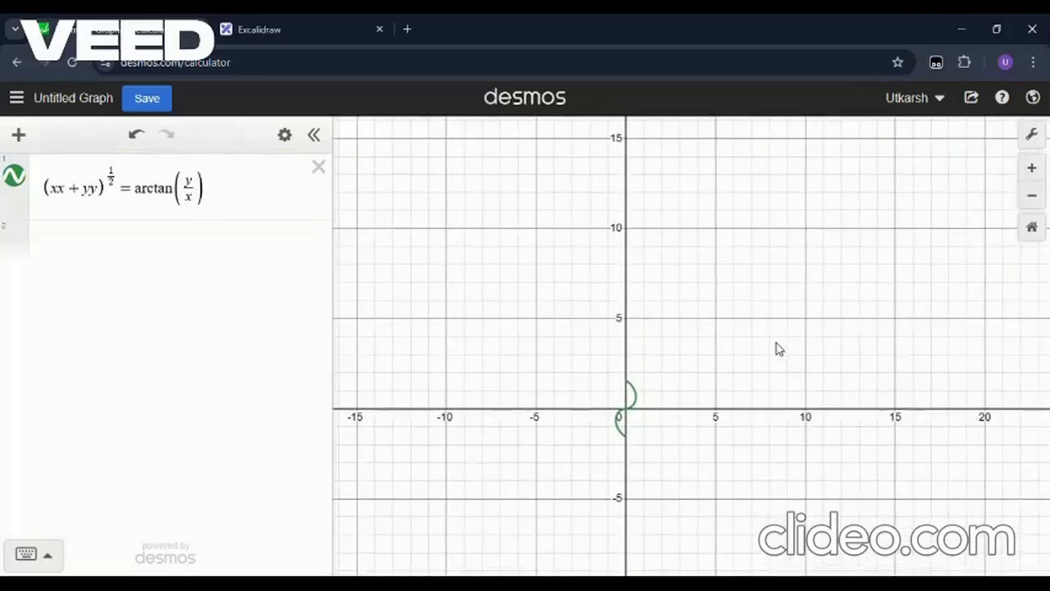
pyautogui.click(217, 198)
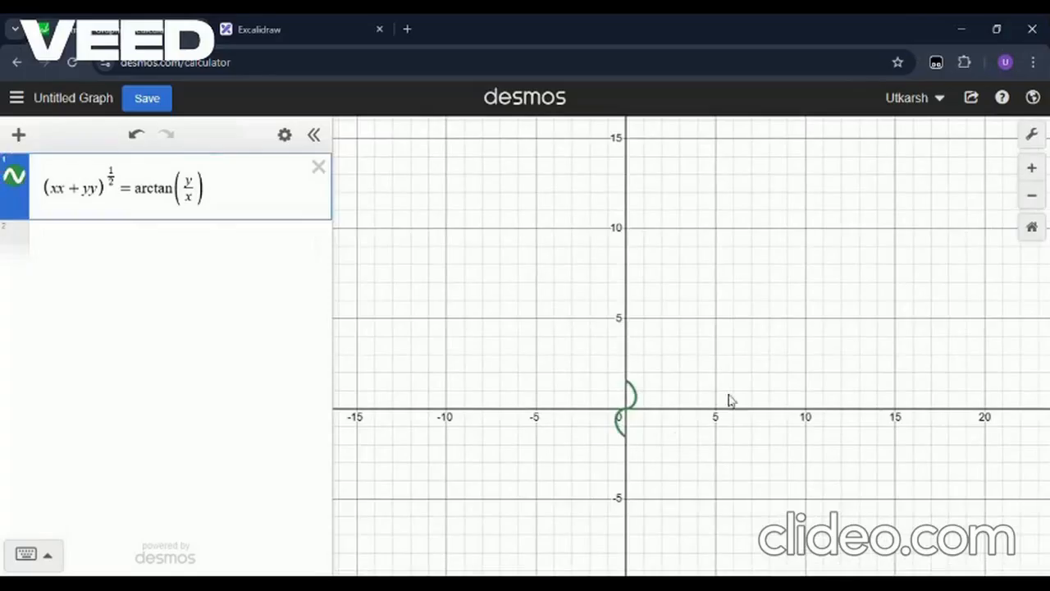
pyautogui.click(1031, 168)
pyautogui.moveTo(640, 399); pyautogui.dragTo(629, 346)
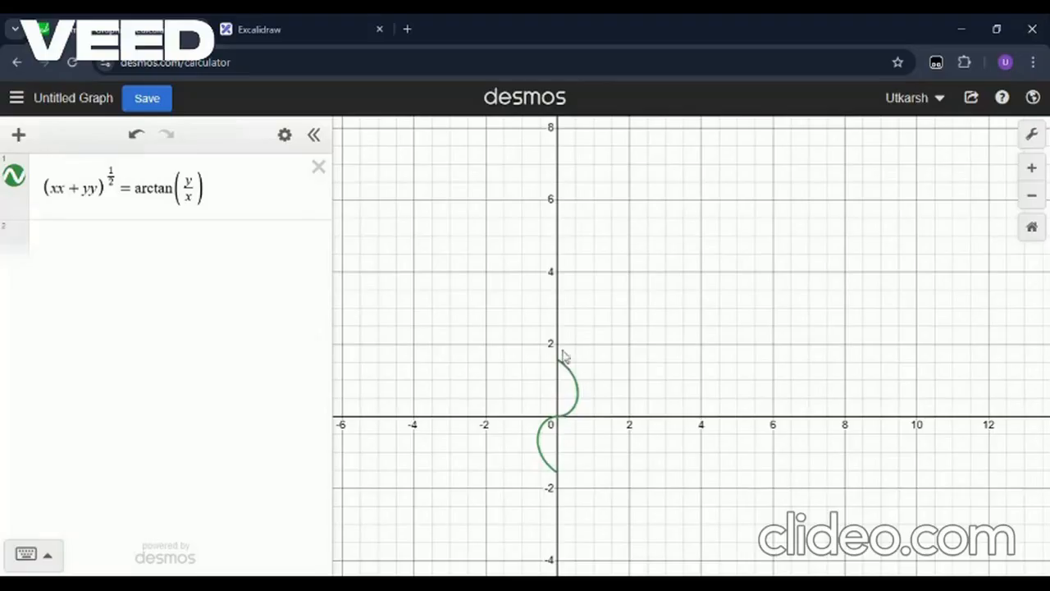
pyautogui.moveTo(553, 353)
pyautogui.mouseDown()
pyautogui.moveTo(552, 396)
pyautogui.moveTo(550, 383)
pyautogui.mouseUp()
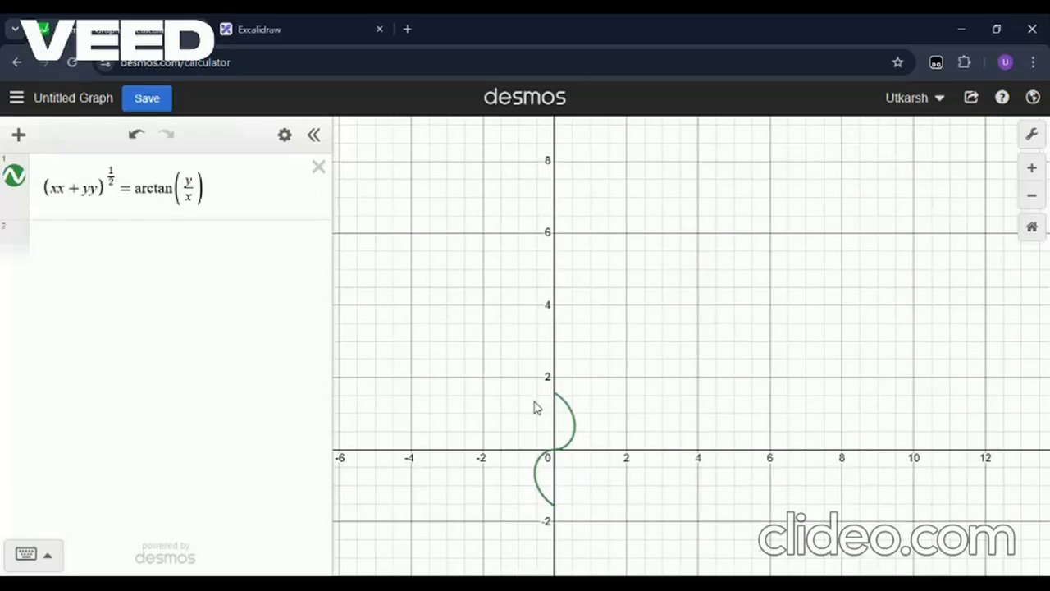
# Replace the arctan equation with the list L = [1,2,3,4,5] and start a new expression below it.
pyautogui.click(246, 185)
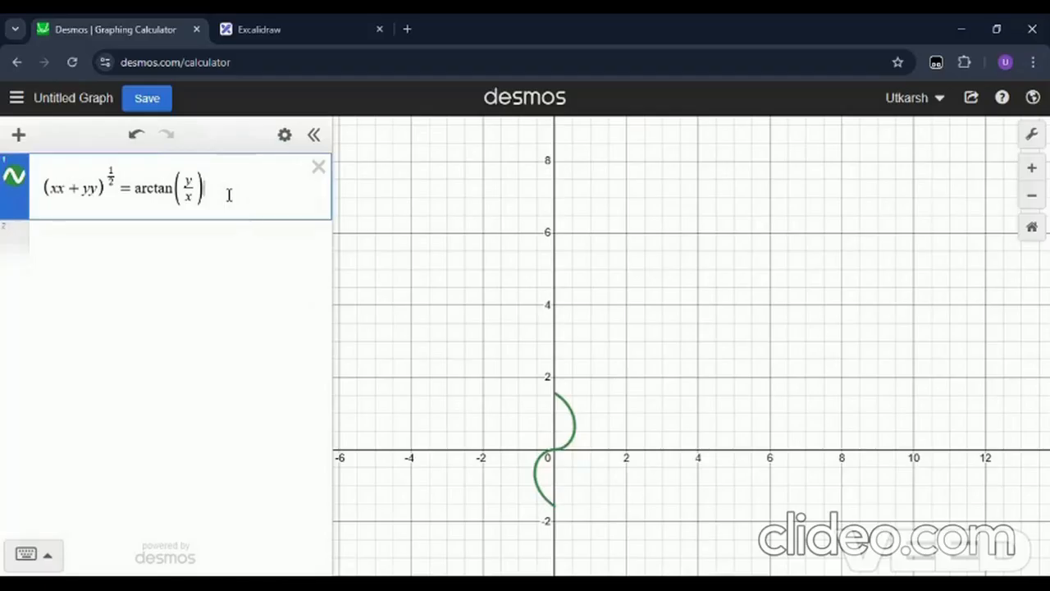
pyautogui.hotkey('ctrl', 'a')
pyautogui.press('BackSpace')
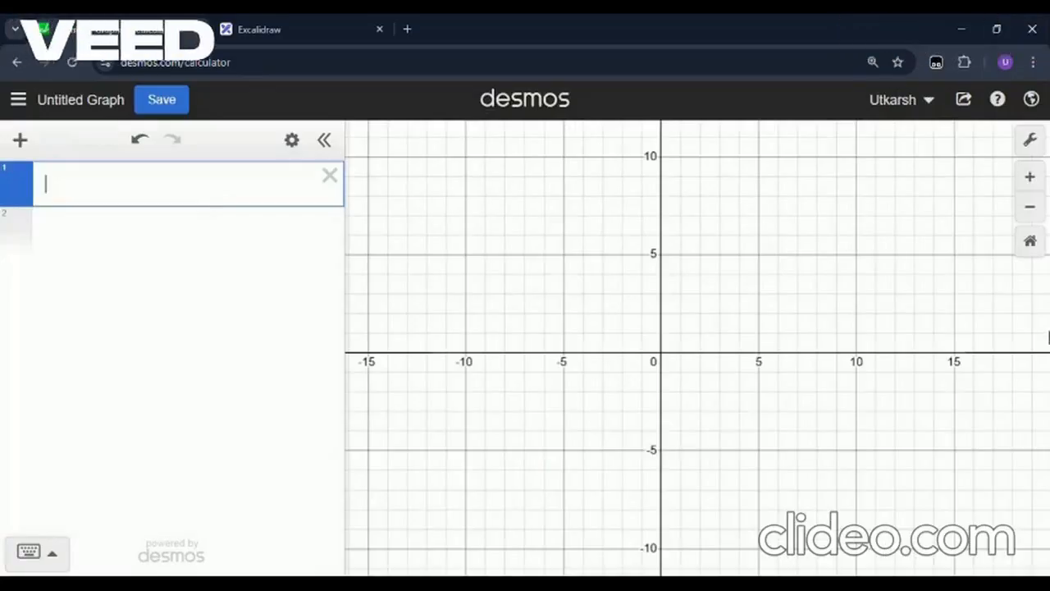
pyautogui.write('L = [')
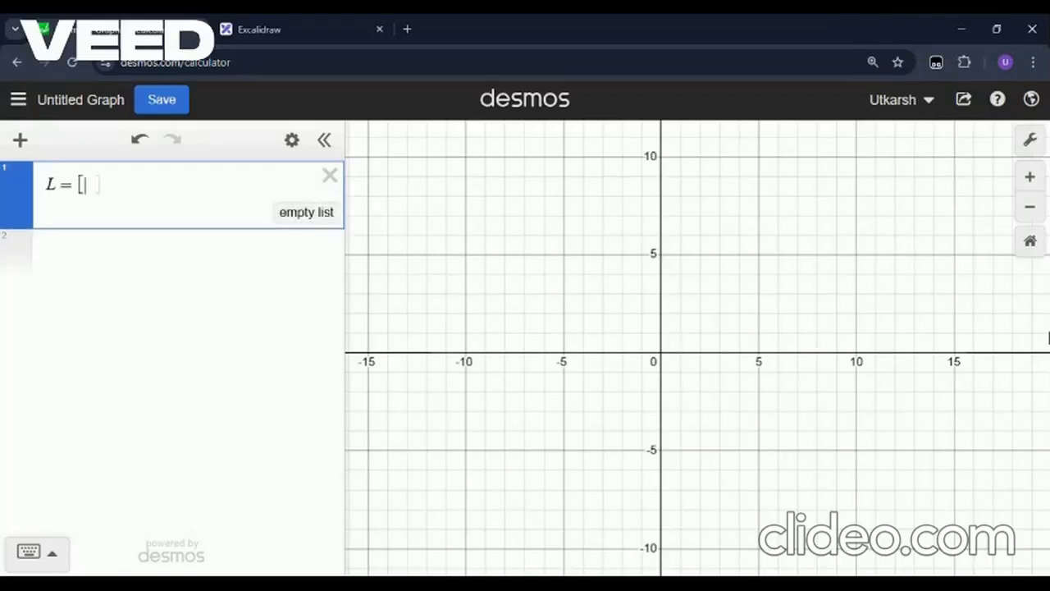
pyautogui.write('1,')
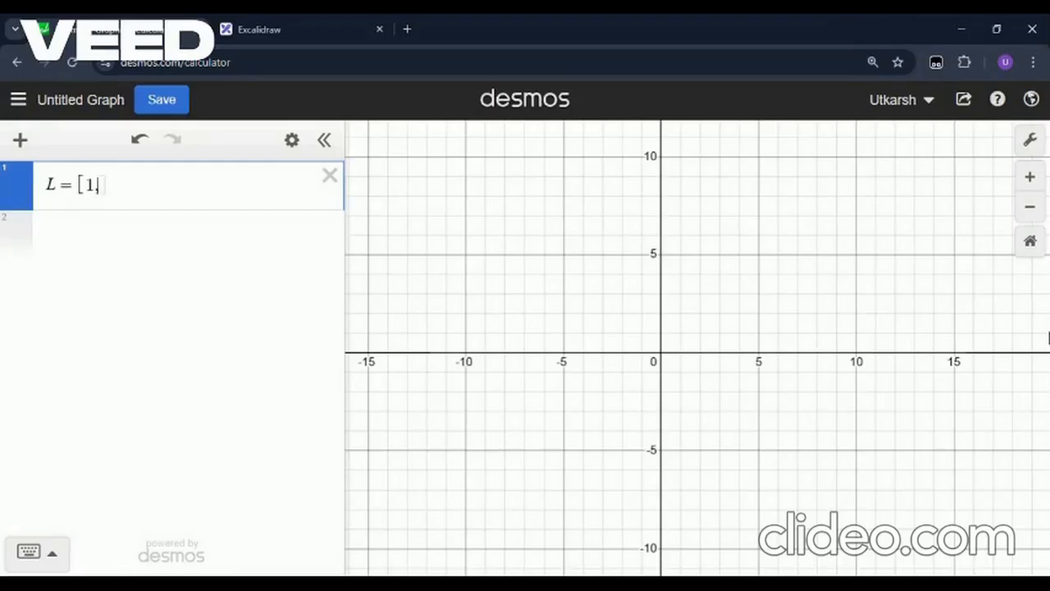
pyautogui.write('2,3,4')
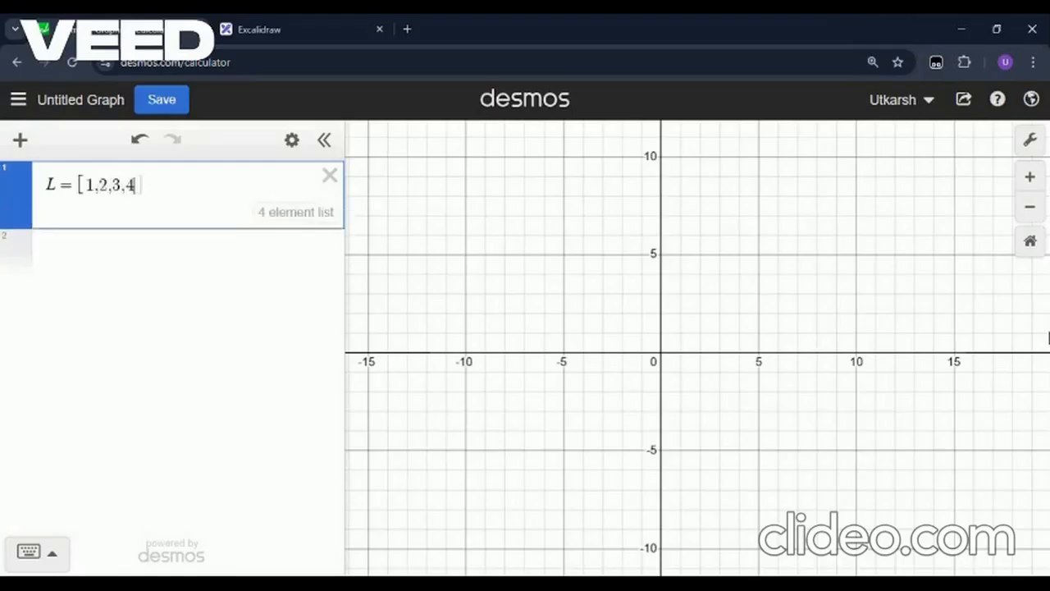
pyautogui.write(',5')
pyautogui.press('Return')
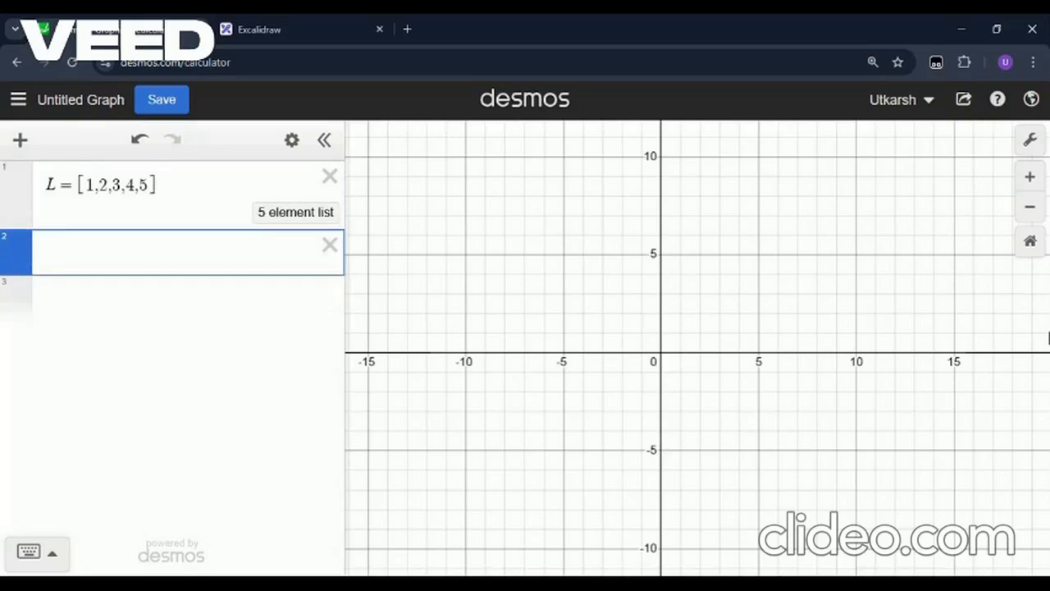
# Graph the polar equation r = L to draw one concentric circle per list value.
pyautogui.write('r = L')
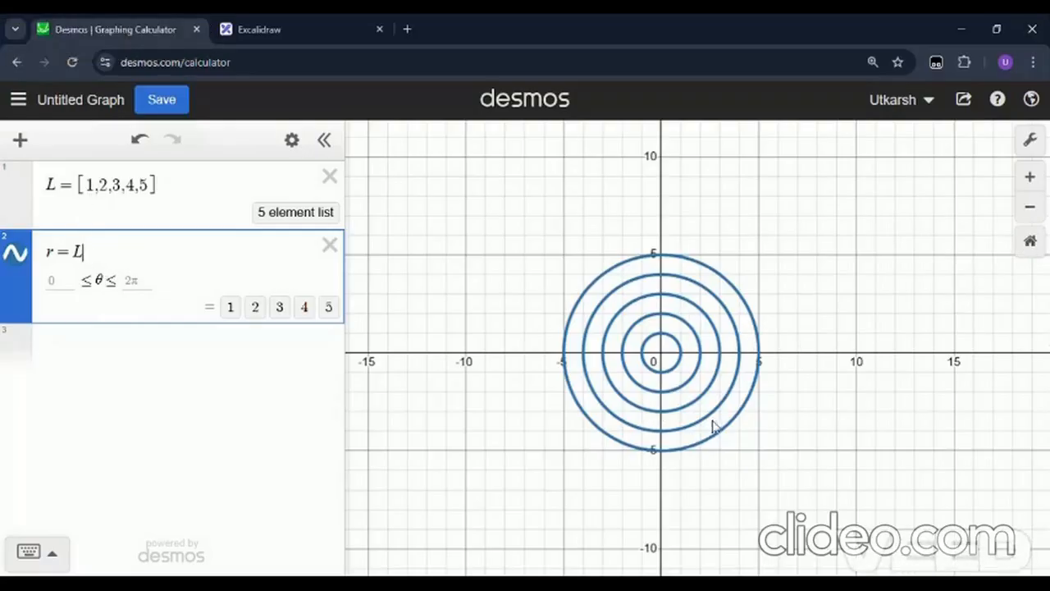
pyautogui.moveTo(716, 426); pyautogui.dragTo(717, 415)
pyautogui.click(1029, 207)
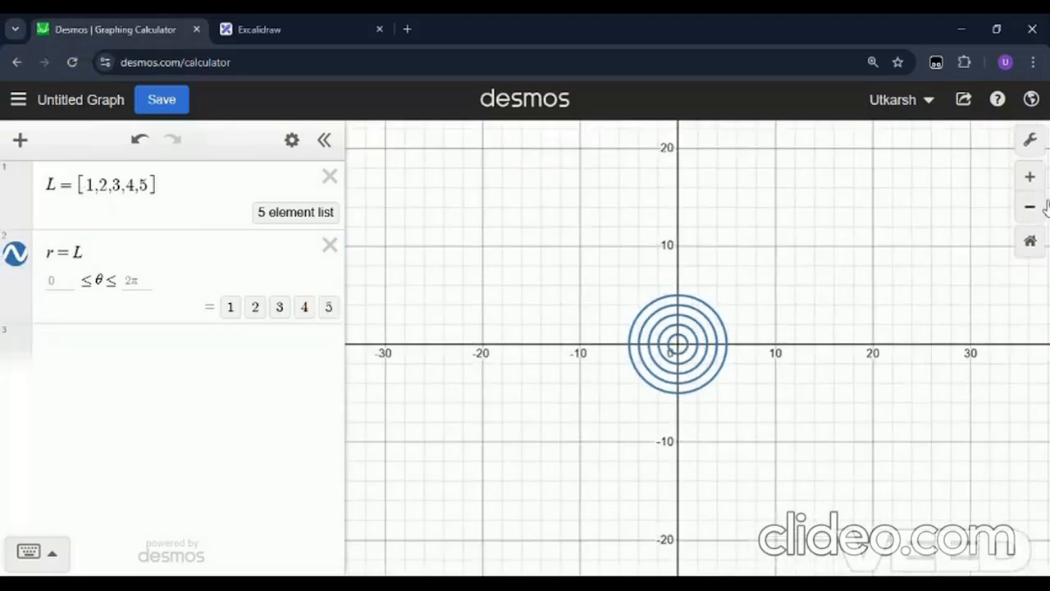
pyautogui.click(1030, 177)
pyautogui.click(1029, 177)
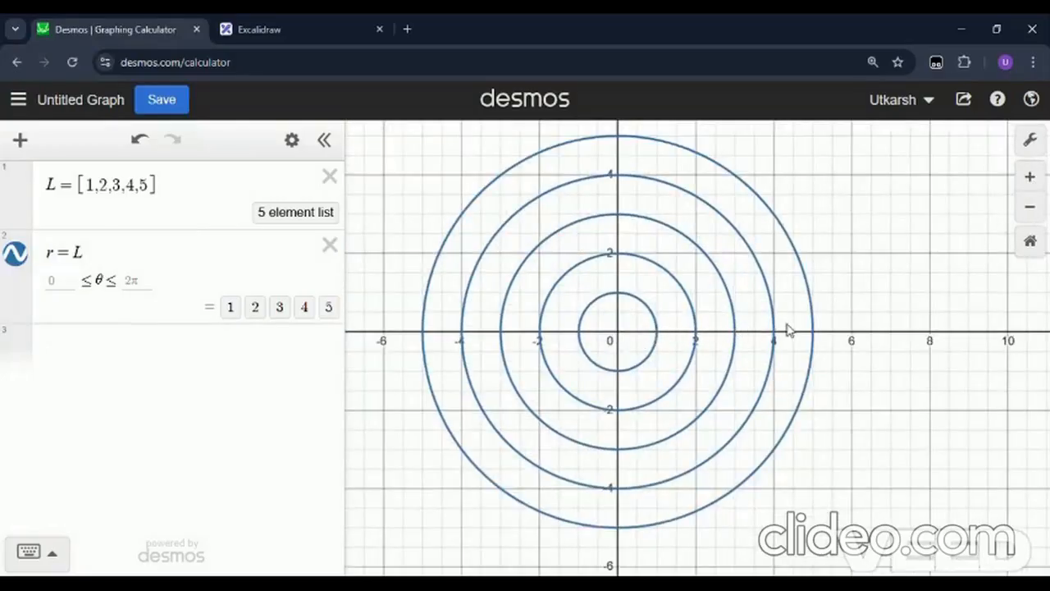
# Change the list to the range L = [1...50] so that r = L draws circles of radius 1 through 50.
pyautogui.click(151, 189)
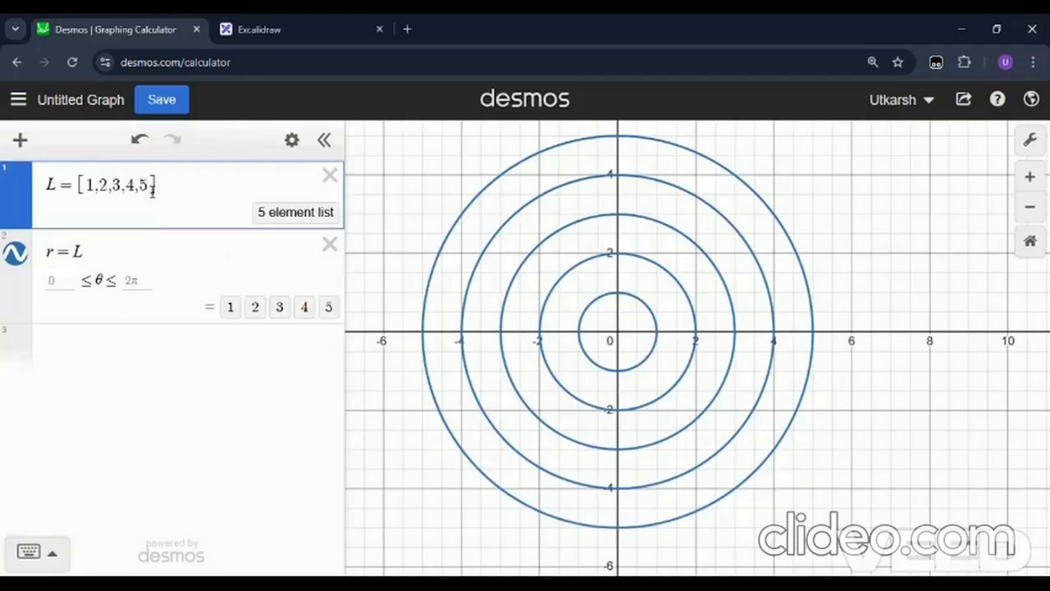
pyautogui.press('BackSpace')
pyautogui.press('BackSpace')
pyautogui.press('BackSpace')
pyautogui.press('BackSpace')
pyautogui.press('BackSpace')
pyautogui.press('BackSpace')
pyautogui.press('BackSpace')
pyautogui.press('BackSpace')
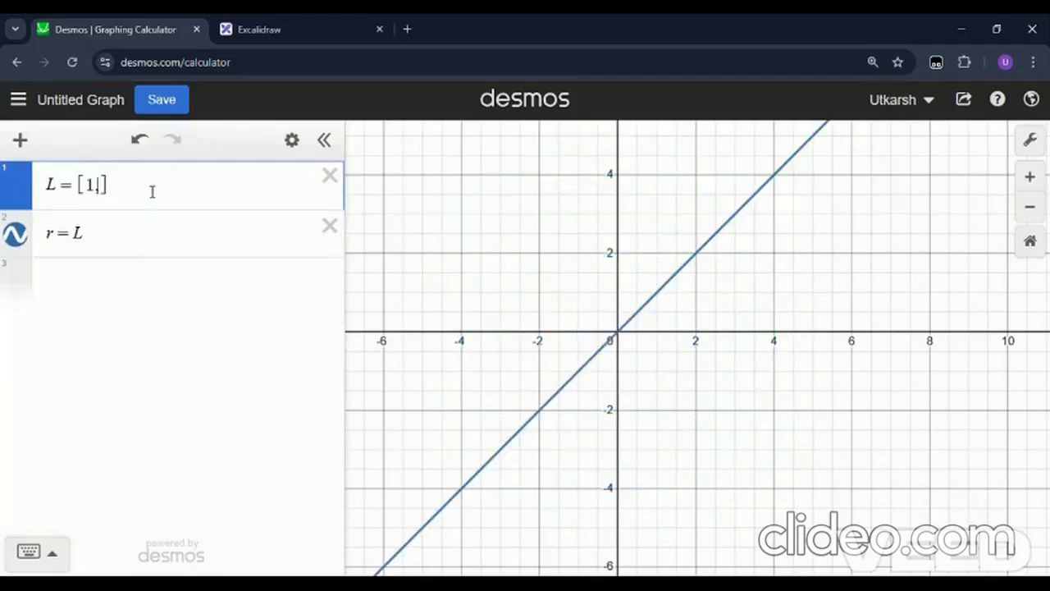
pyautogui.press('BackSpace')
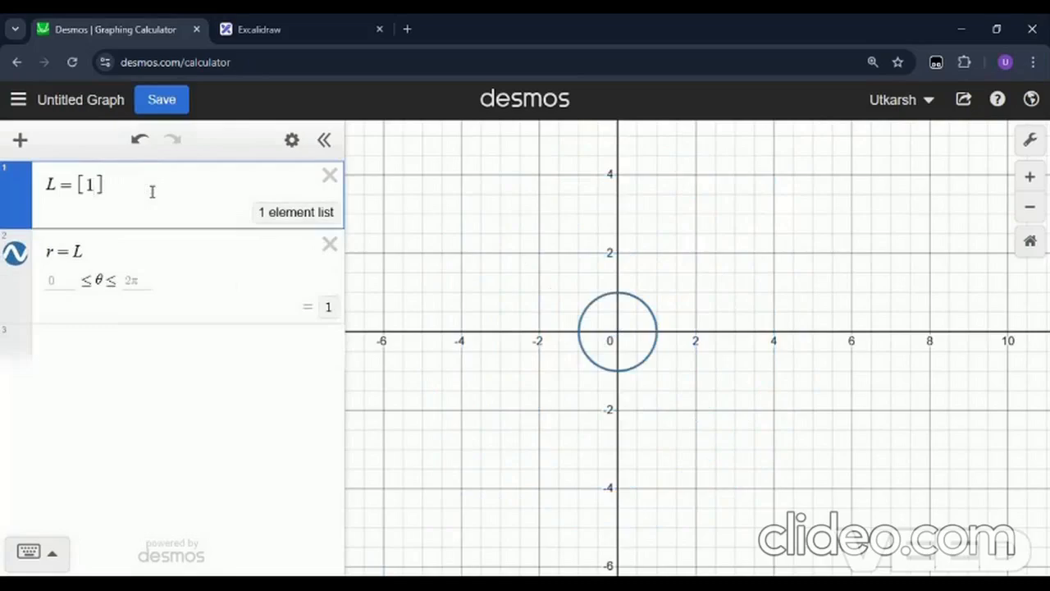
pyautogui.write('...50')
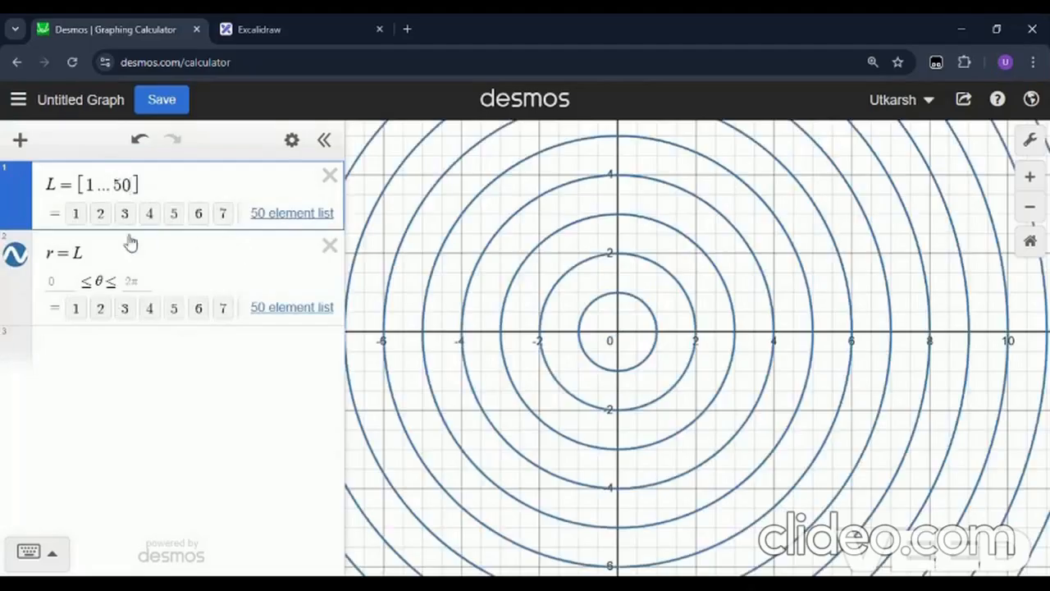
pyautogui.click(1033, 208)
pyautogui.click(1033, 208)
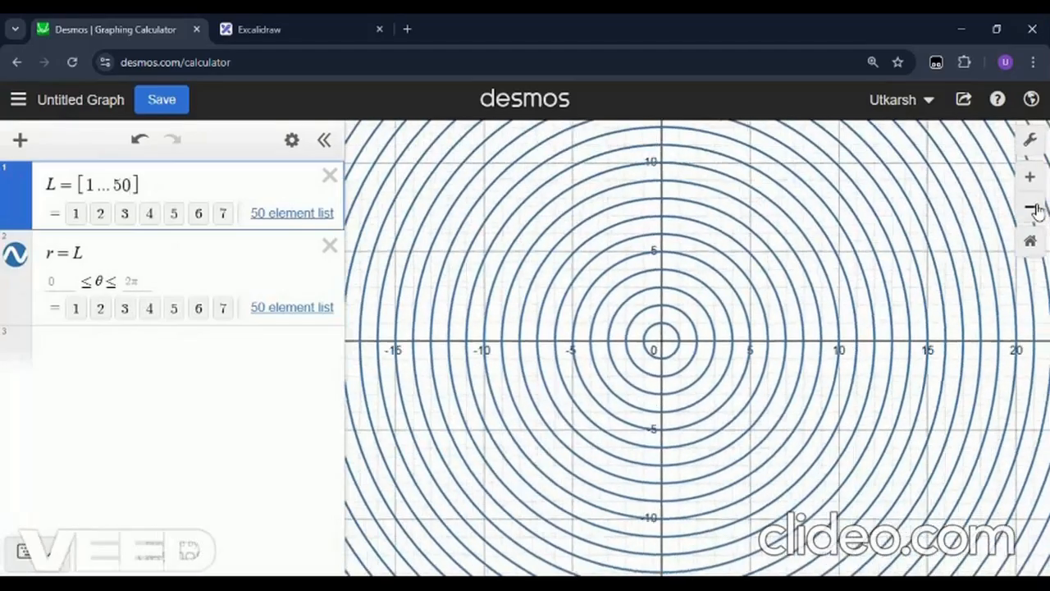
pyautogui.click(1033, 207)
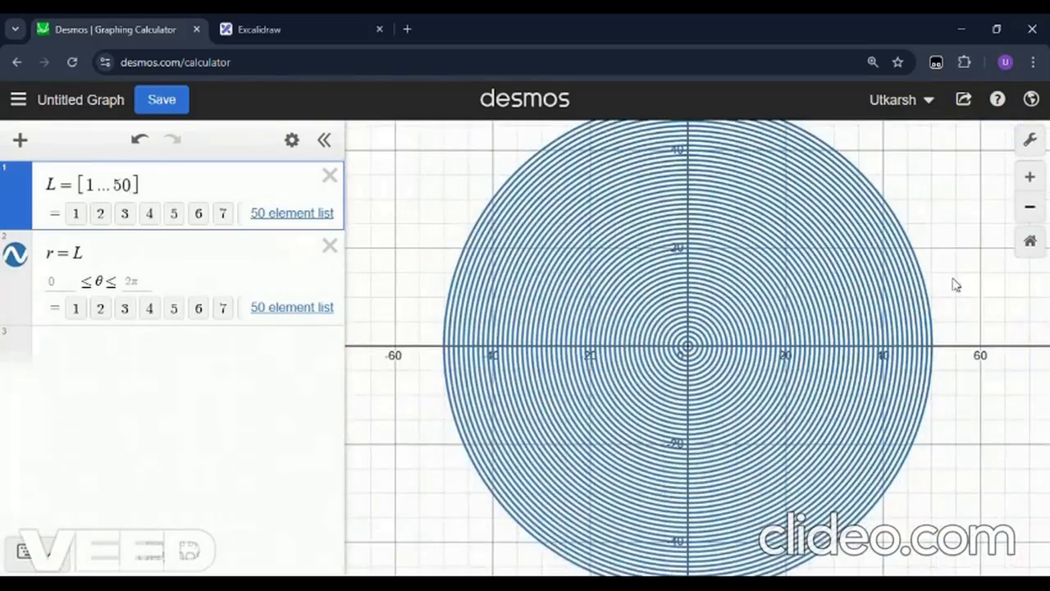
pyautogui.moveTo(899, 335); pyautogui.dragTo(868, 336)
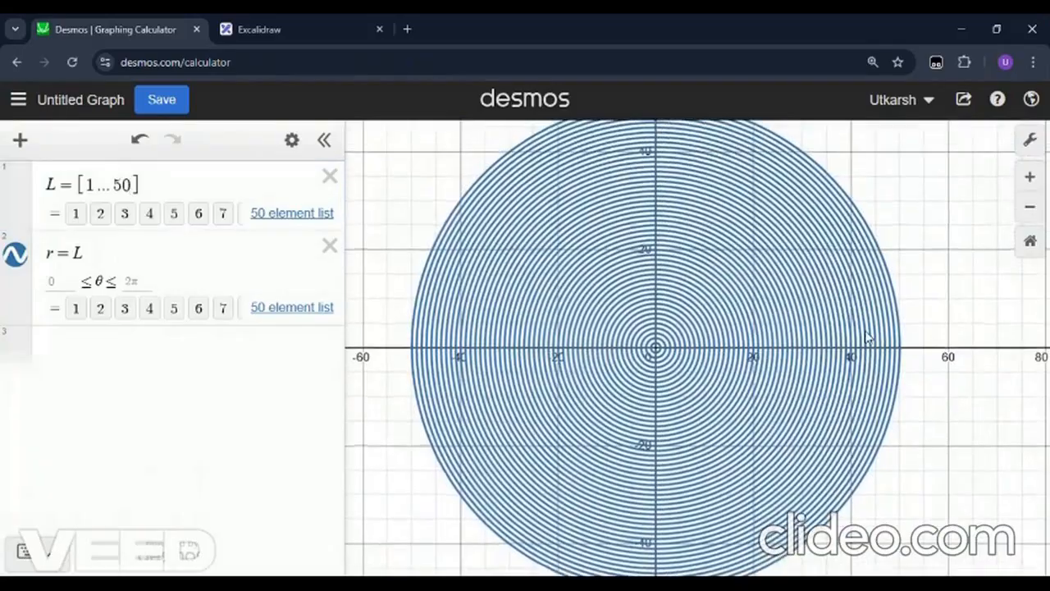
# Delete the r = L expression and the list L, leaving an empty expression line ready for entry.
pyautogui.click(329, 248)
pyautogui.click(329, 178)
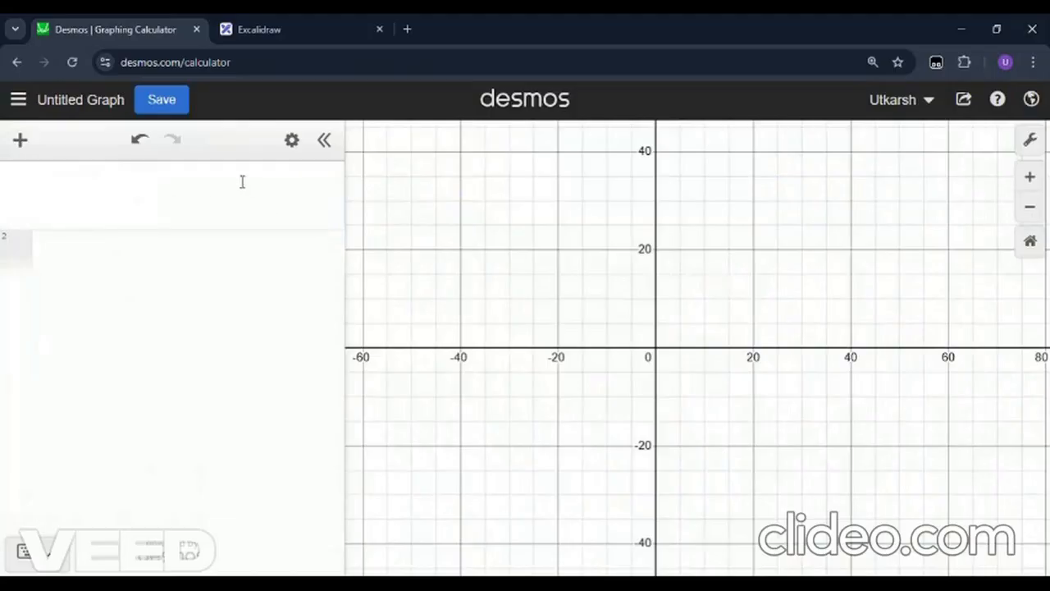
pyautogui.click(213, 191)
pyautogui.write('yy=')
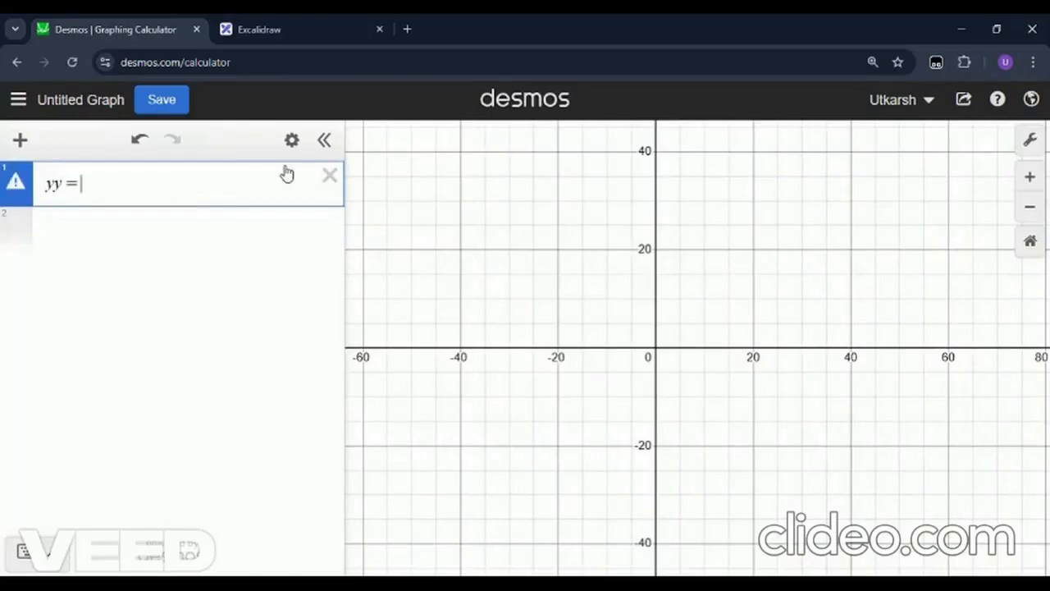
pyautogui.press('BackSpace')
pyautogui.press('BackSpace')
pyautogui.press('BackSpace')
# Define the list L = [1,2,3,4,5] on the first line and start a new expression below it.
pyautogui.write('L = [')
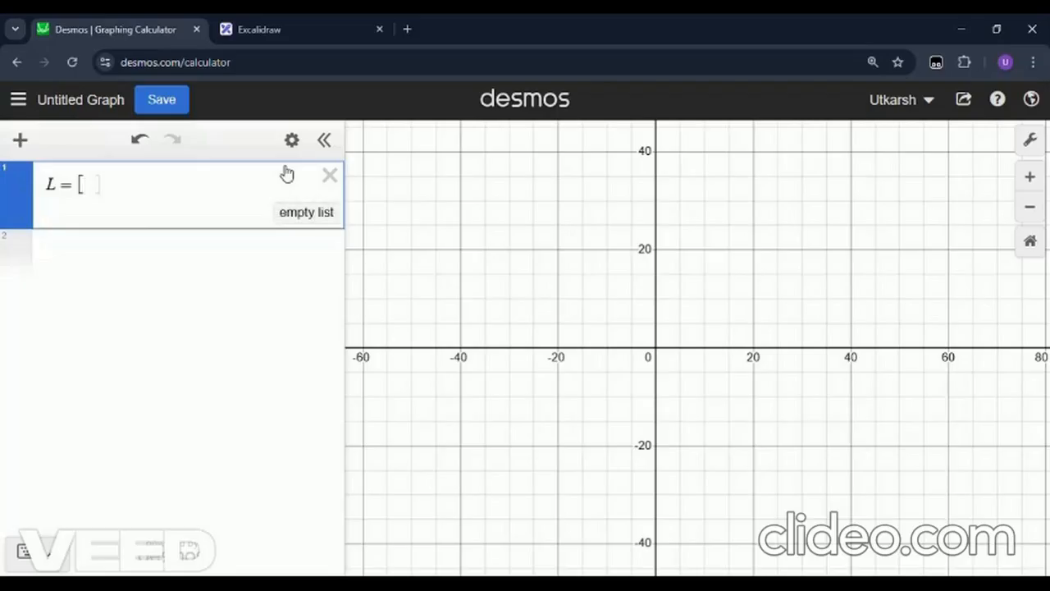
pyautogui.write('1,2,3')
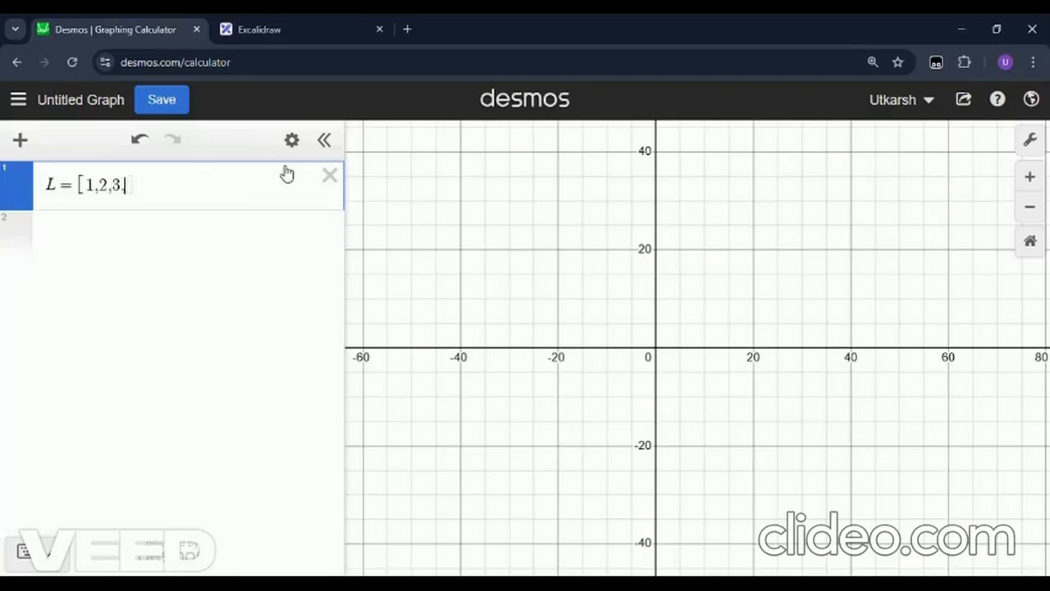
pyautogui.write(',4,5')
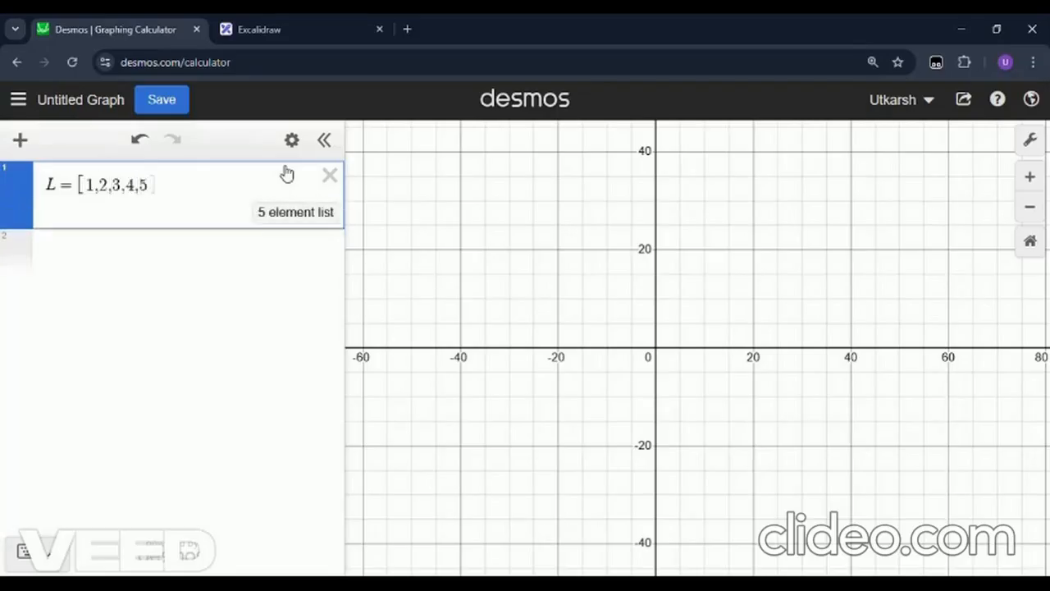
pyautogui.press('Return')
# Graph yy = 4Lx to draw one sideways parabola for each value in the list.
pyautogui.write('yy = ')
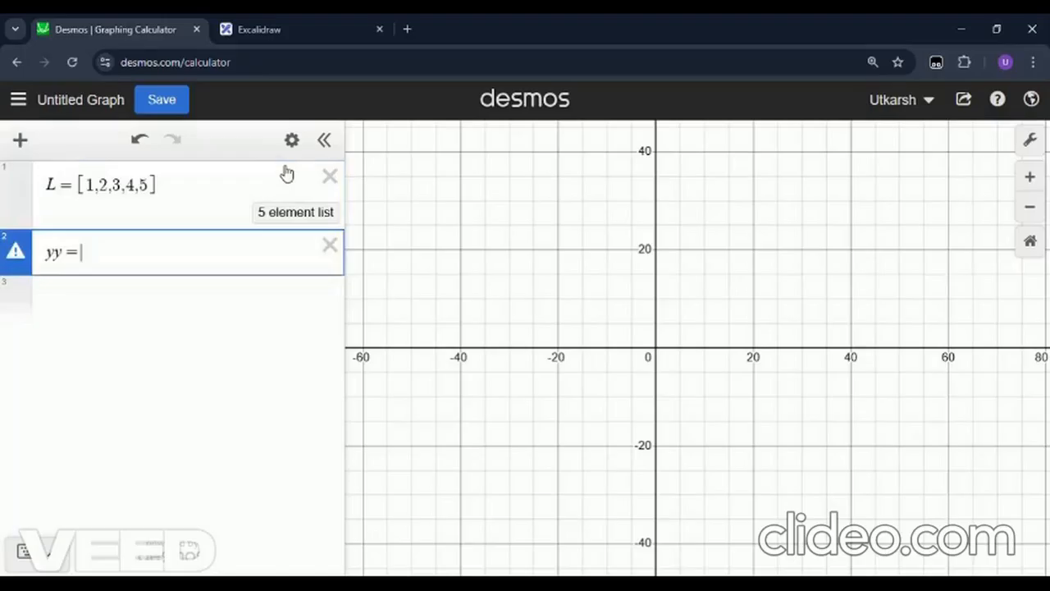
pyautogui.write('4')
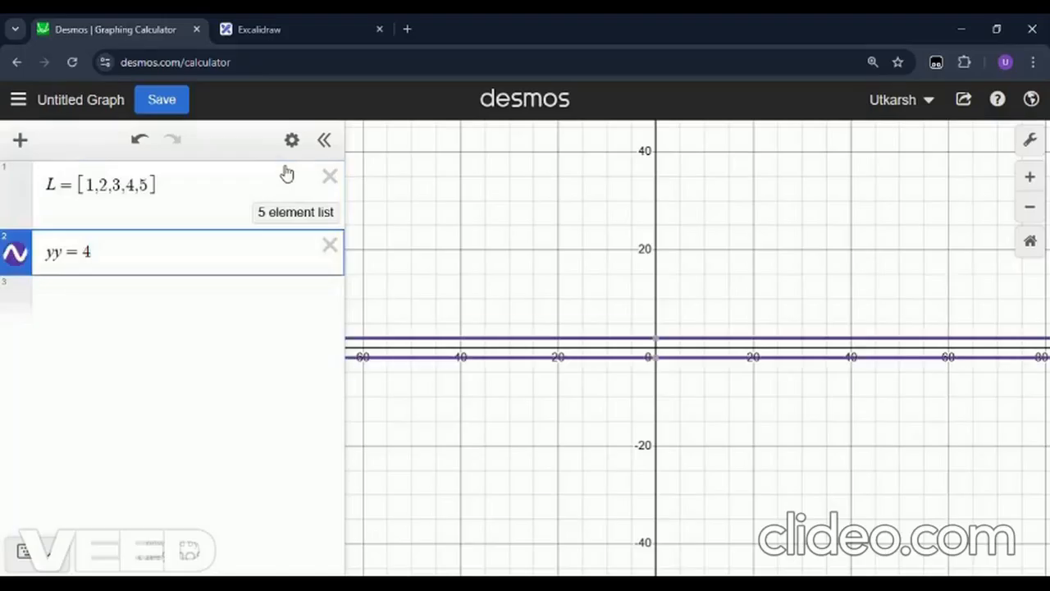
pyautogui.write('Lx')
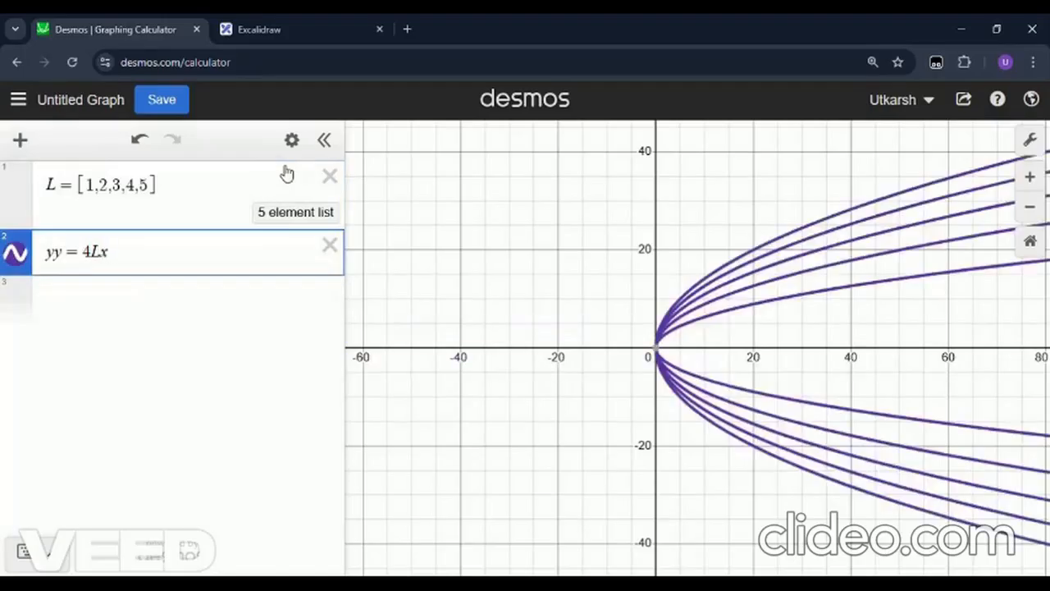
# Clear the yy = 4Lx equation, re-enter the list L = [1,2,3,4,5], and start a new expression.
pyautogui.press('BackSpace')
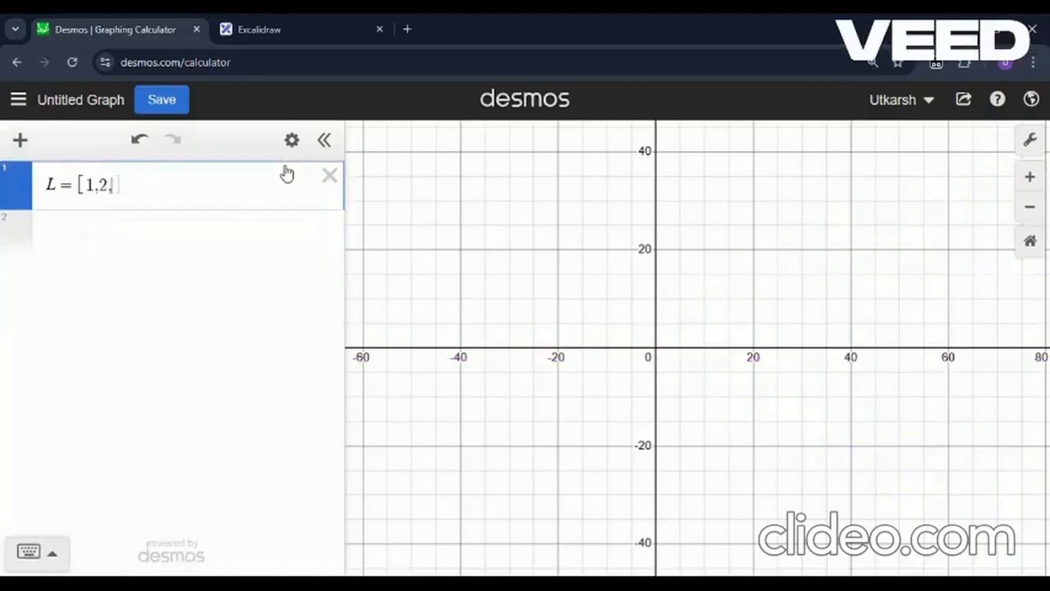
pyautogui.write(',3')
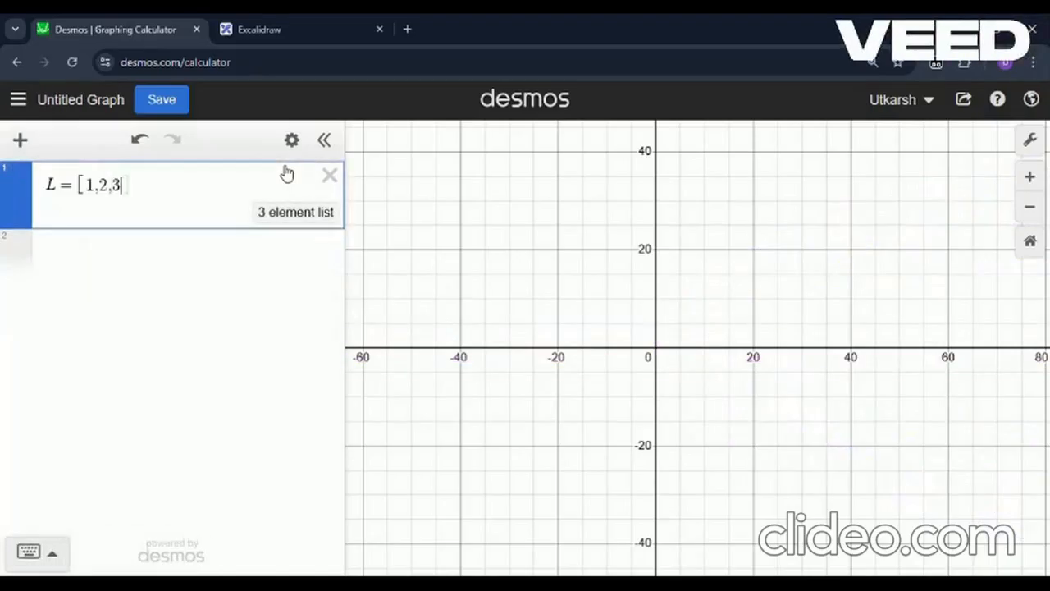
pyautogui.write(',4,5')
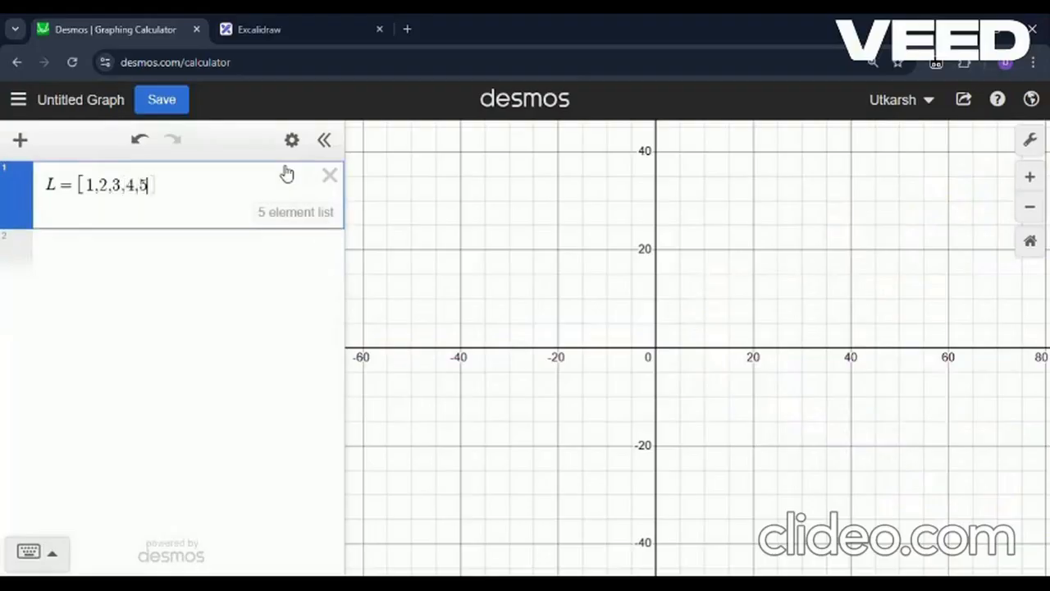
pyautogui.press('Return')
# Graph xx = 4Ly to draw a family of upward-opening parabolas and mark their common vertex.
pyautogui.write('xx = ')
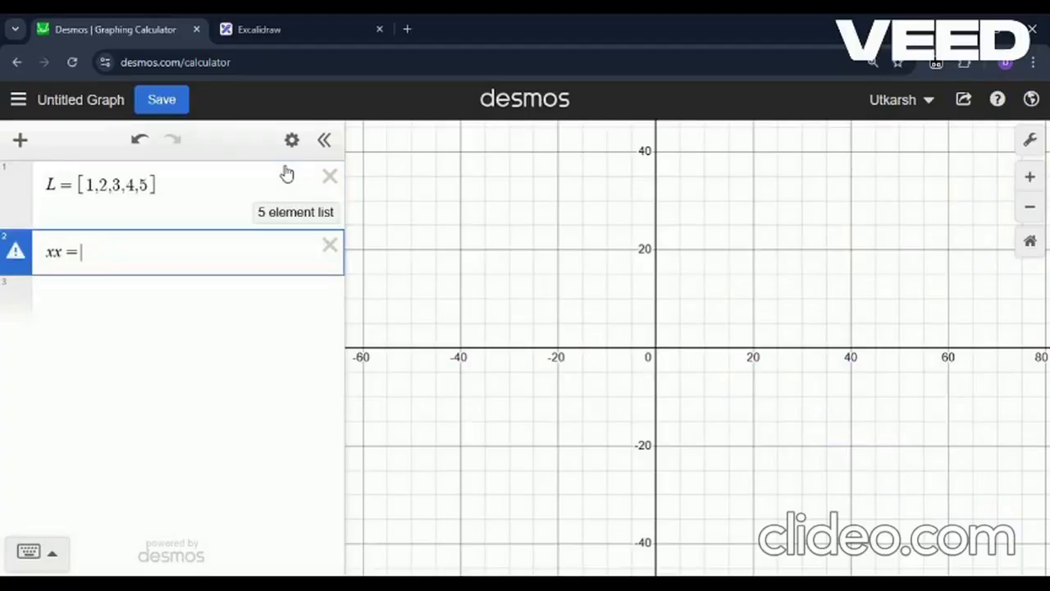
pyautogui.write('4')
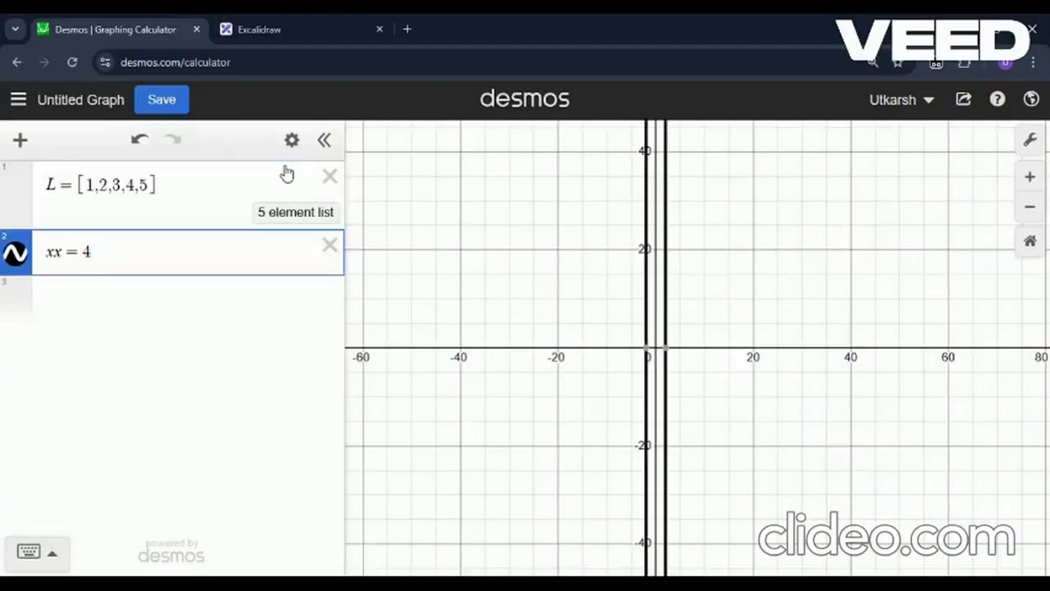
pyautogui.write('Ly')
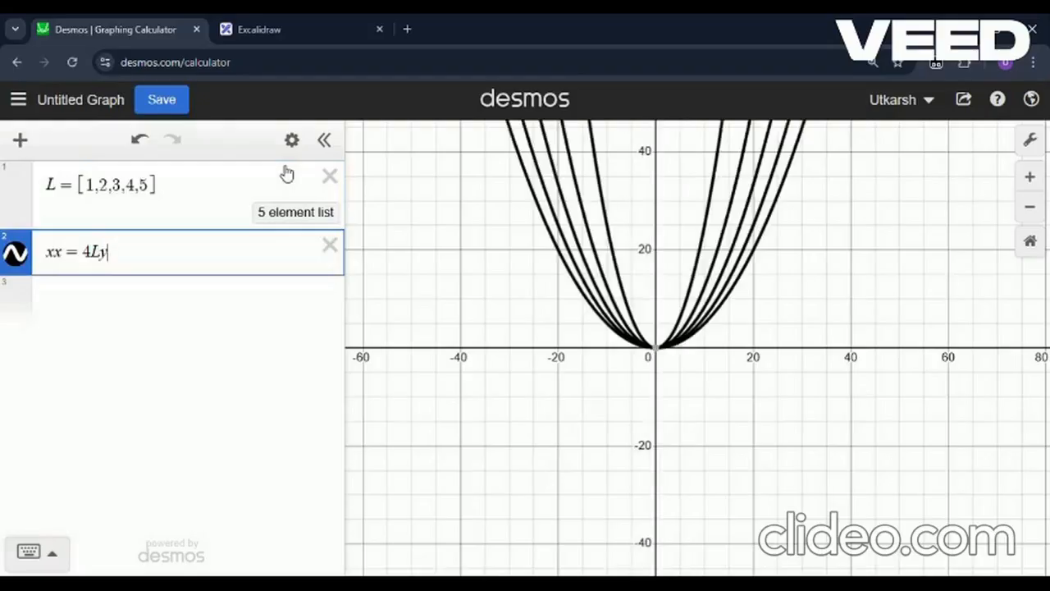
pyautogui.moveTo(755, 382)
pyautogui.mouseDown()
pyautogui.moveTo(719, 511)
pyautogui.moveTo(757, 385)
pyautogui.mouseUp()
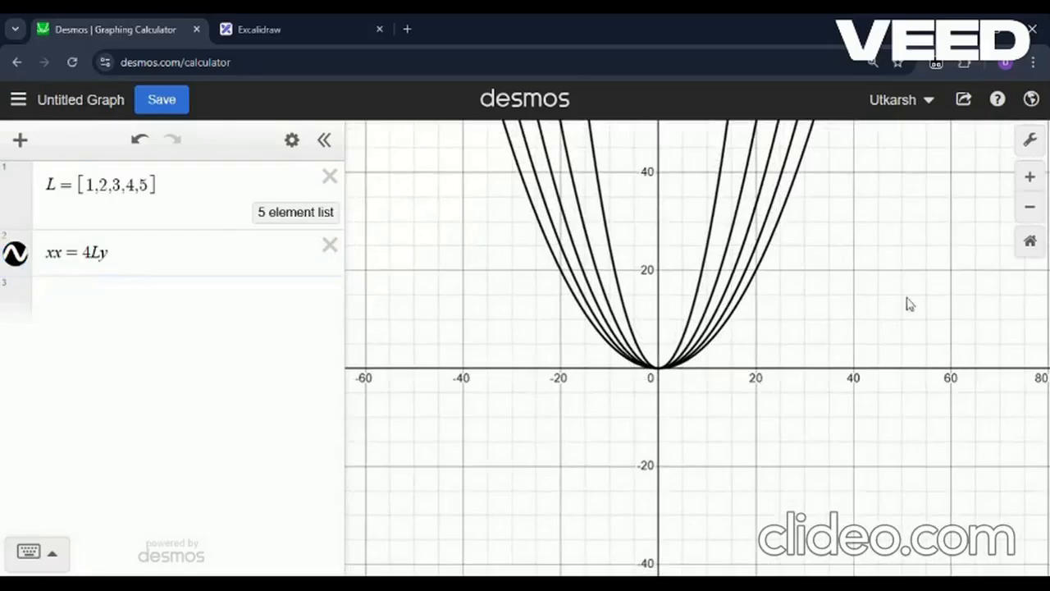
pyautogui.click(1029, 176)
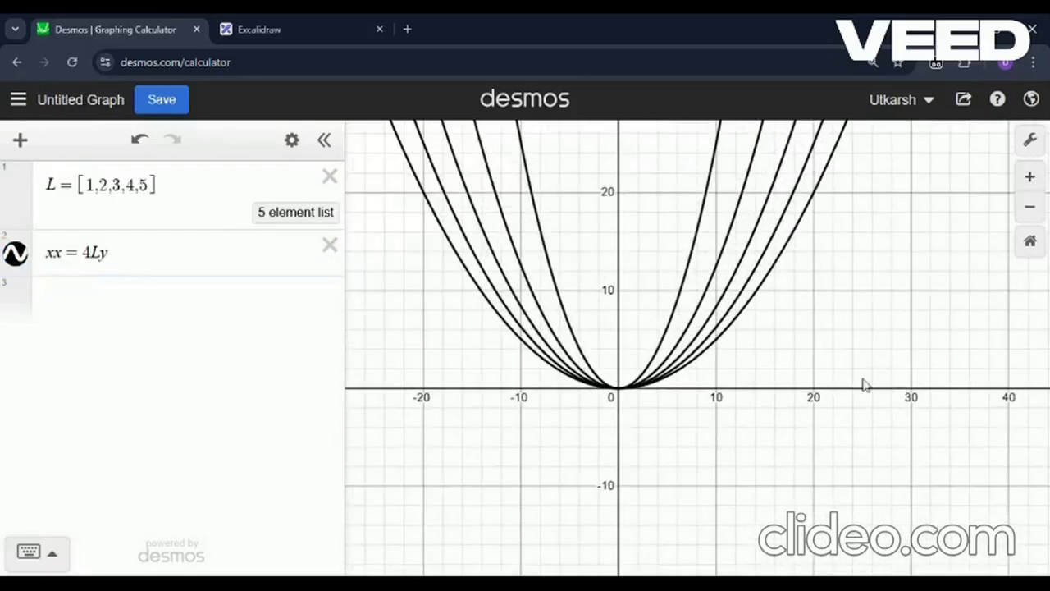
pyautogui.click(618, 388)
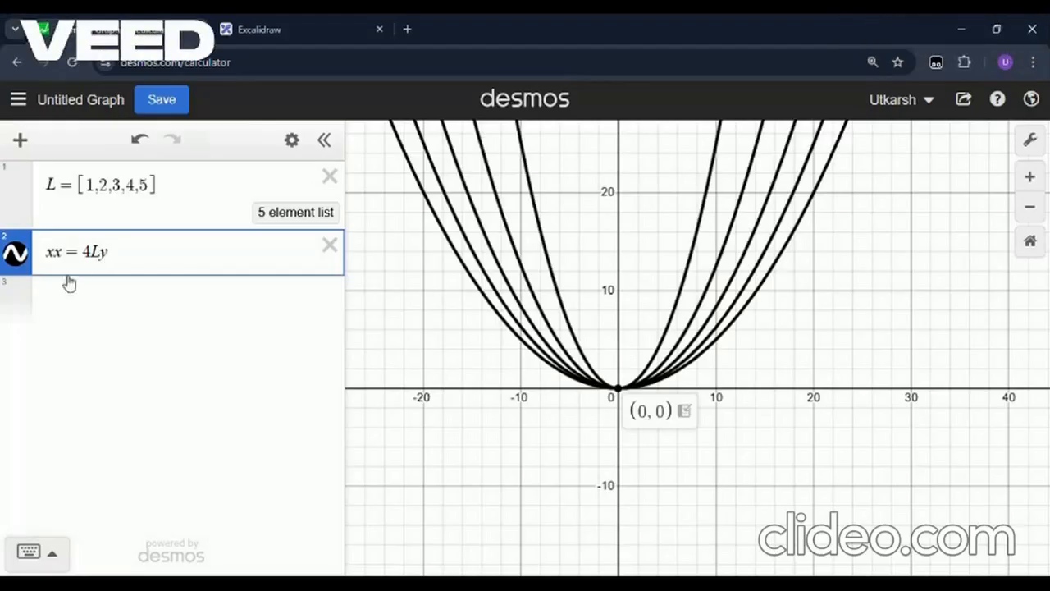
# Remove the list and parabola expressions and graph the function f(x) = 1 + sin x.
pyautogui.click(116, 259)
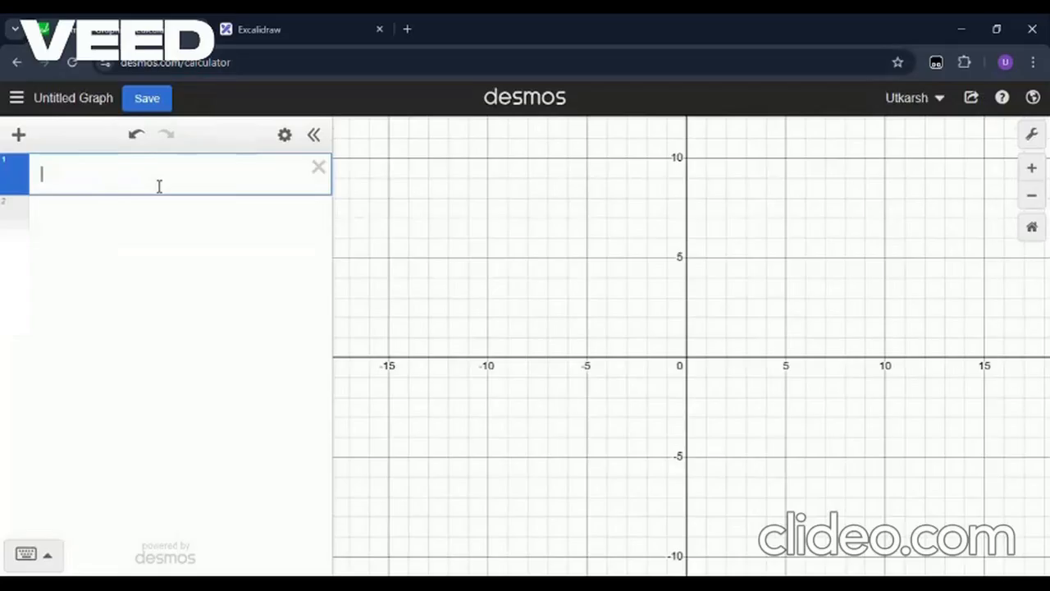
pyautogui.write('f(x')
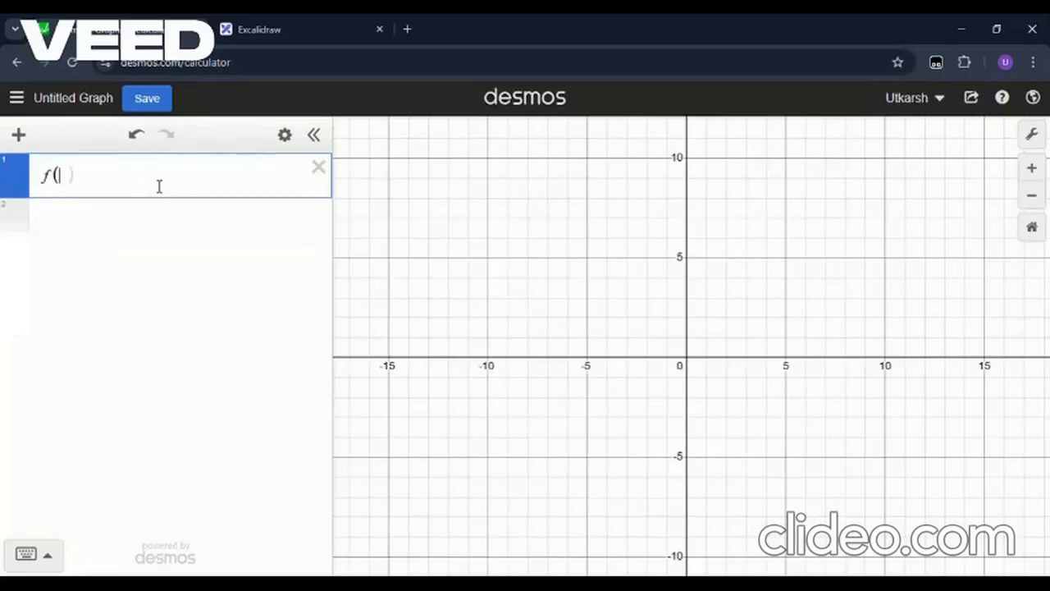
pyautogui.write(') = 1 + ')
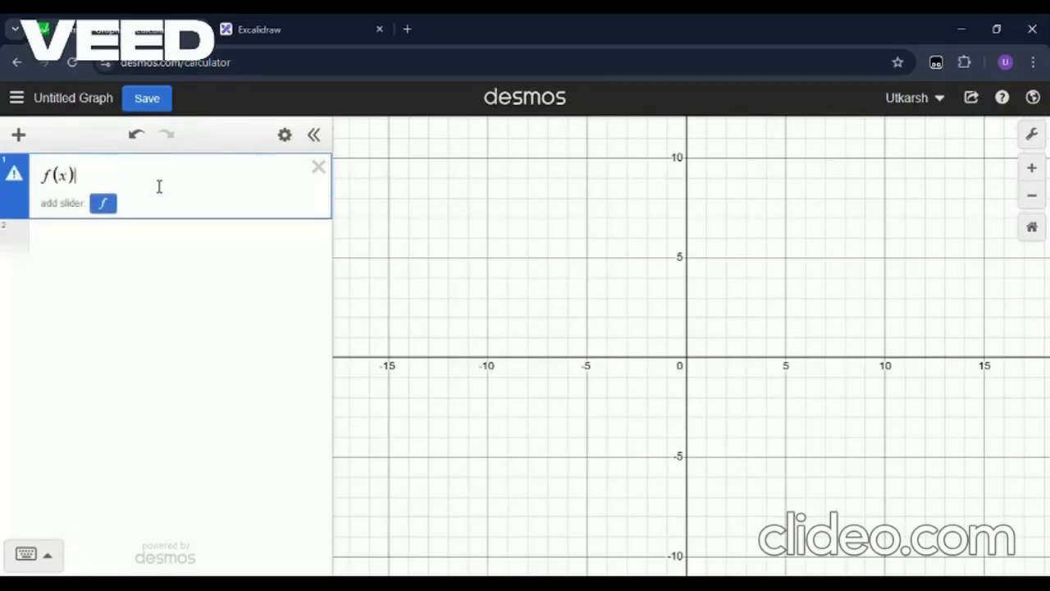
pyautogui.write('sin x')
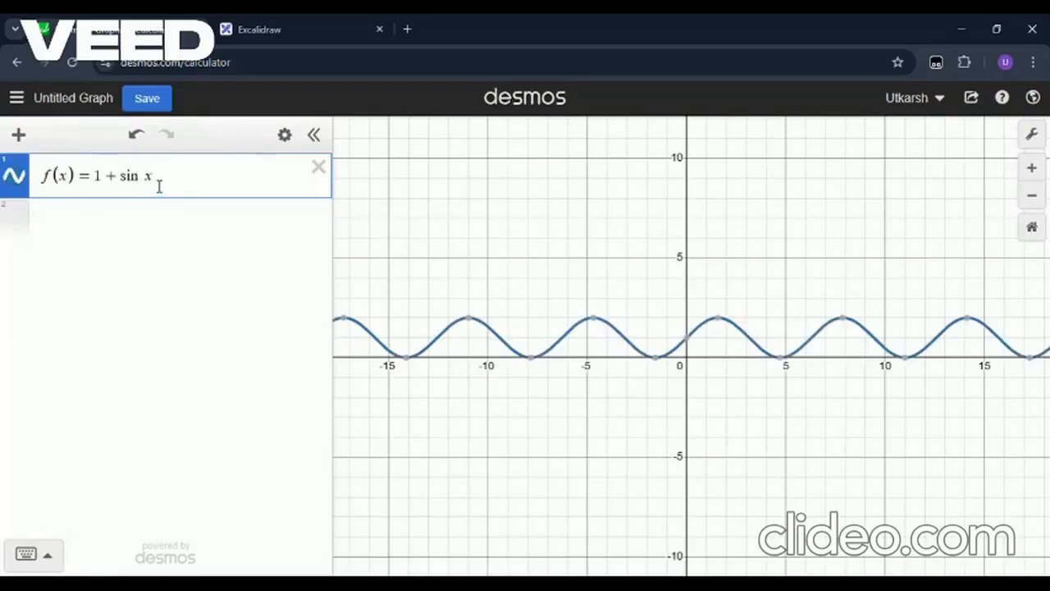
# Create a table of values from f(x) = 1 + sin x and clear all of its default x-values.
pyautogui.click(285, 137)
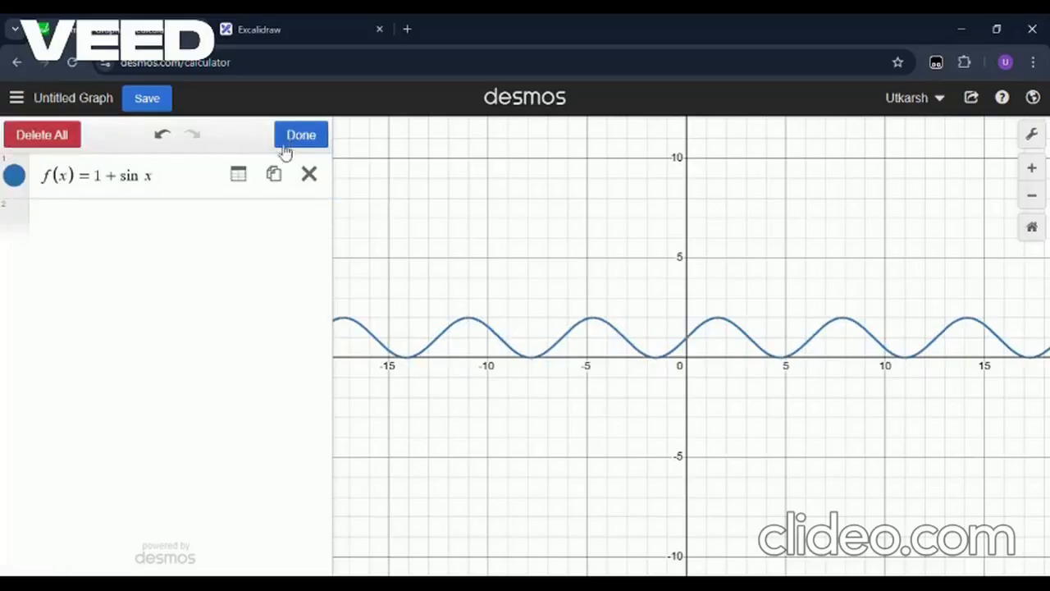
pyautogui.click(242, 177)
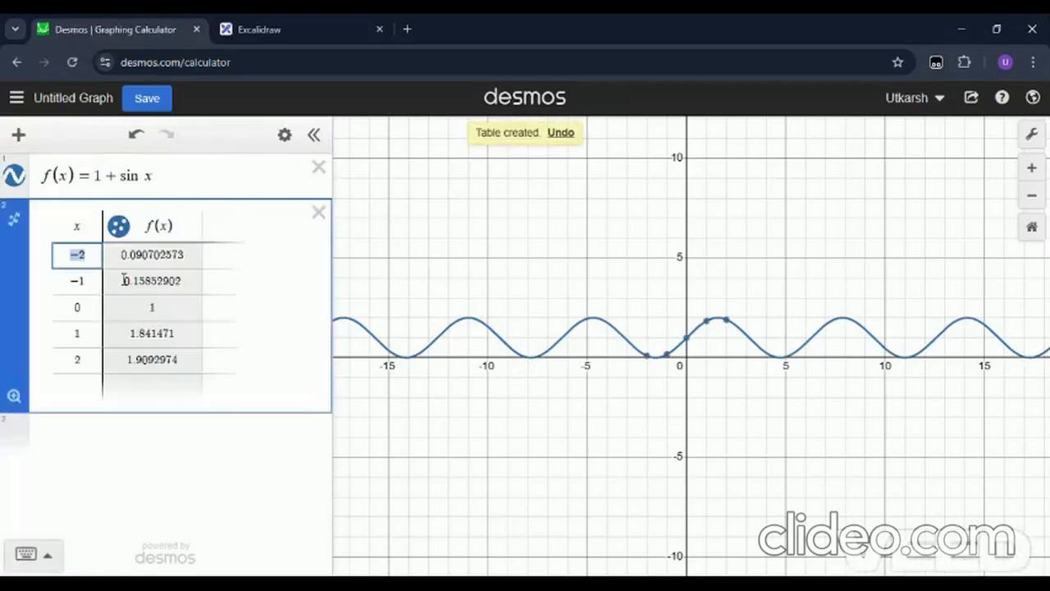
pyautogui.press('BackSpace')
pyautogui.press('Down')
pyautogui.press('BackSpace')
pyautogui.press('Down')
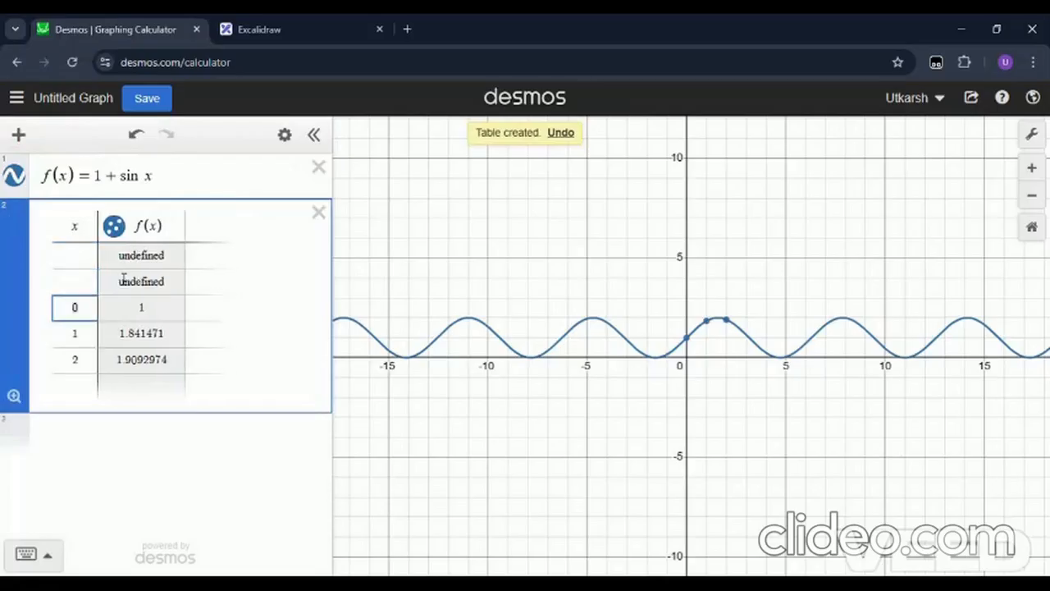
pyautogui.press('BackSpace')
pyautogui.press('Down')
pyautogui.press('Down')
pyautogui.press('BackSpace')
pyautogui.press('Up')
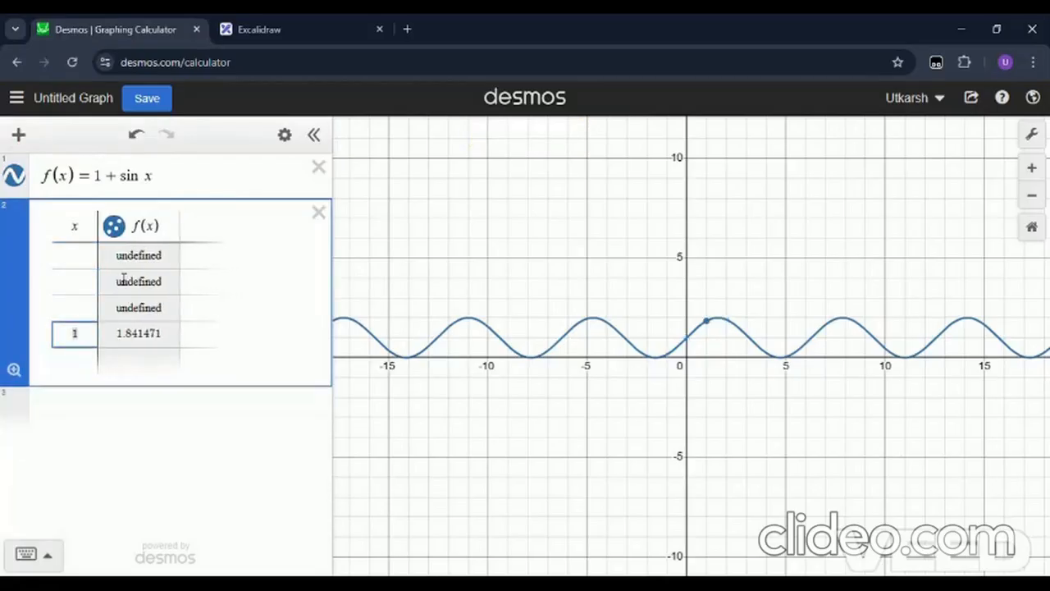
pyautogui.press('BackSpace')
pyautogui.press('Up')
pyautogui.press('Up')
pyautogui.press('Up')
pyautogui.press('Up')
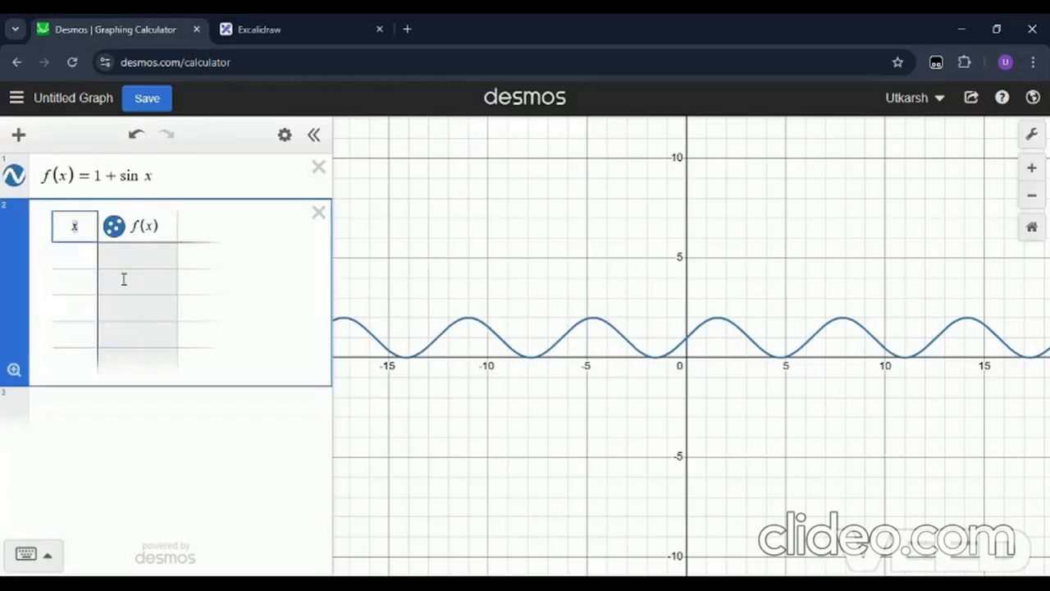
# Fill the table's x column with -π, 0, π/6 and 2π to plot those points on the curve.
pyautogui.press('Down')
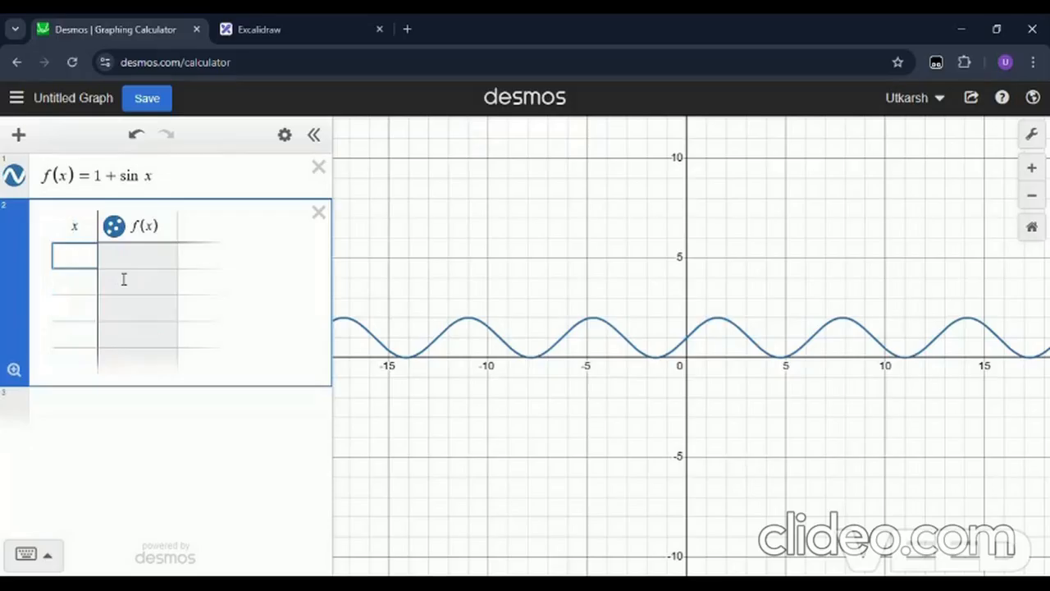
pyautogui.write('(')
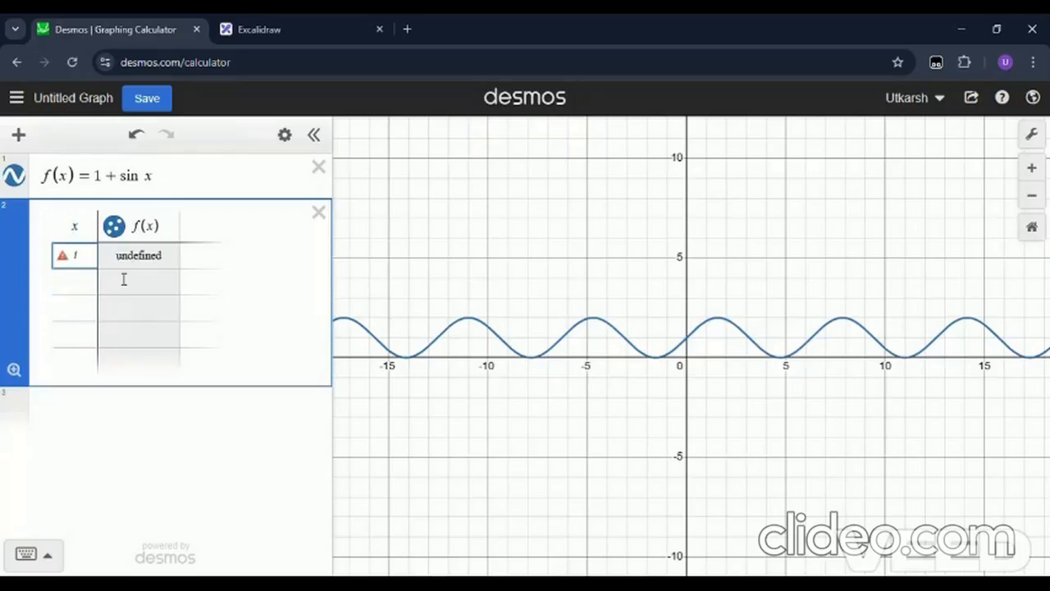
pyautogui.press('BackSpace')
pyautogui.write('-pi')
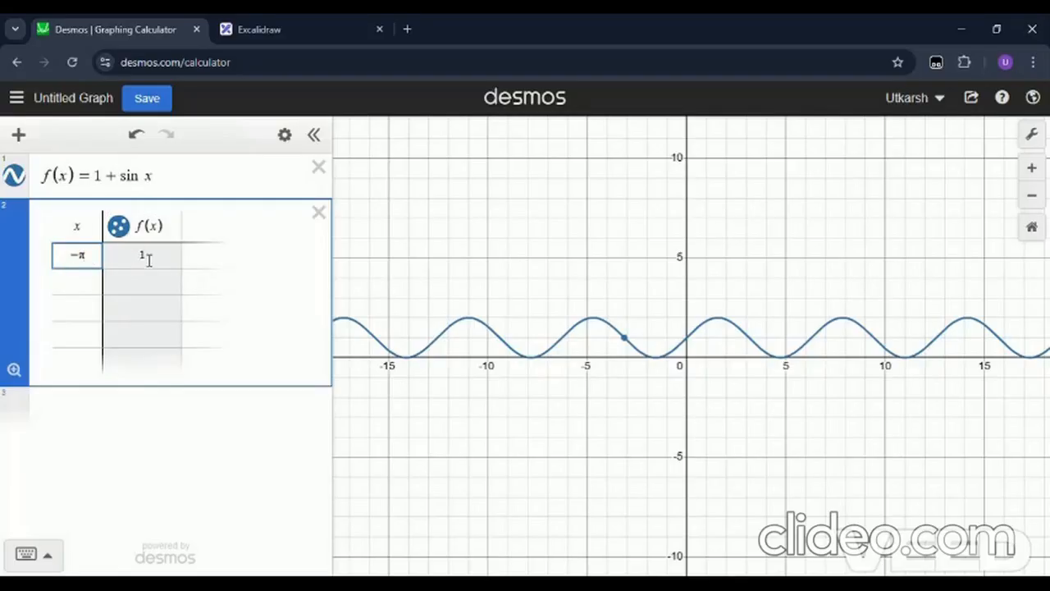
pyautogui.click(76, 284)
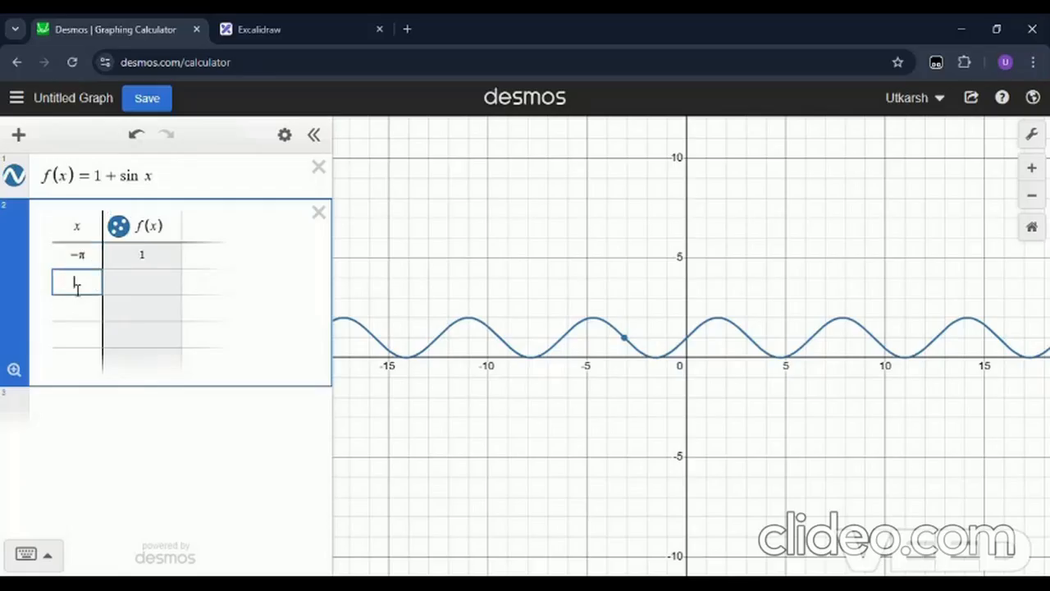
pyautogui.write('0')
pyautogui.press('Return')
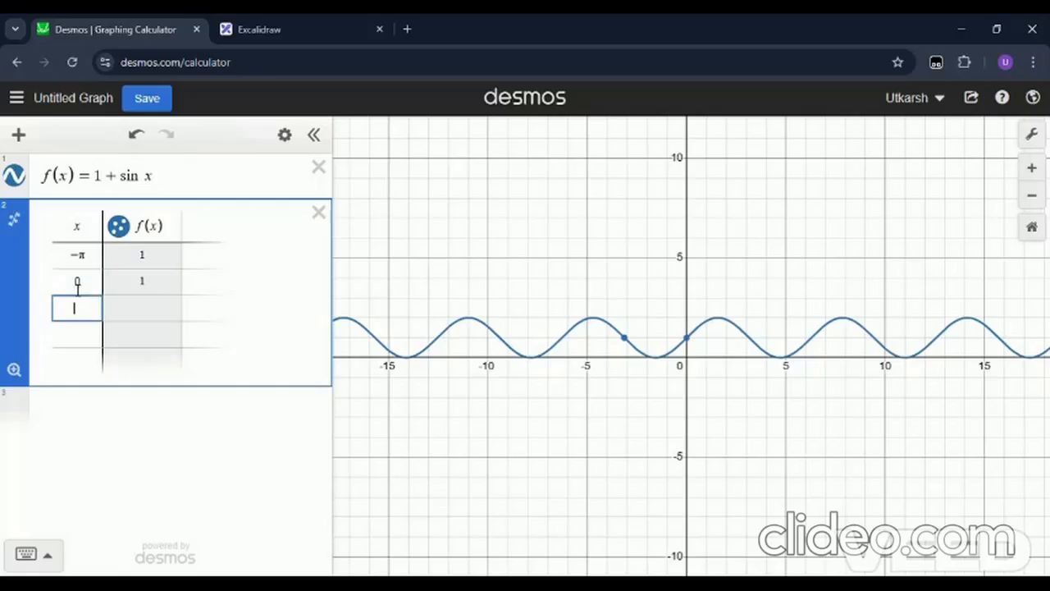
pyautogui.write('pi/')
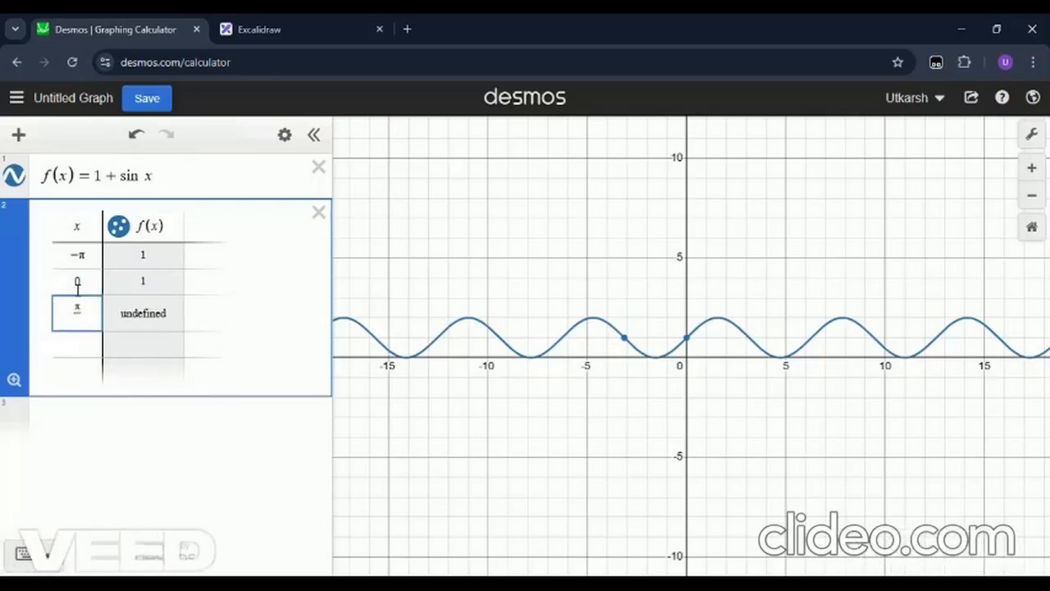
pyautogui.write('6')
pyautogui.press('Return')
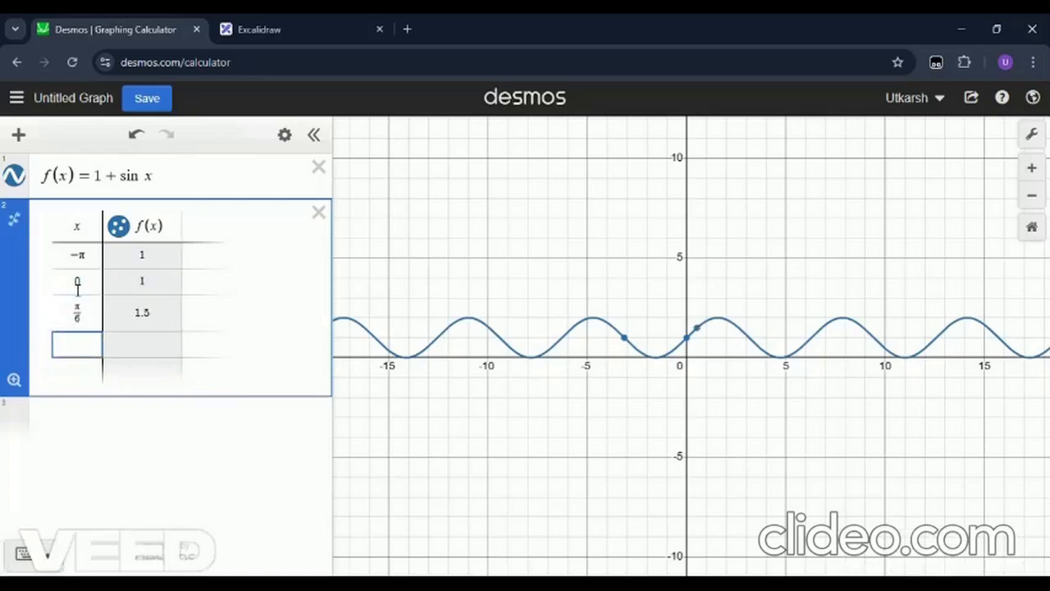
pyautogui.write('2pi')
# Try green and purple for the table's plotted points, finally setting their colour to orange.
pyautogui.moveTo(640, 333); pyautogui.dragTo(607, 326)
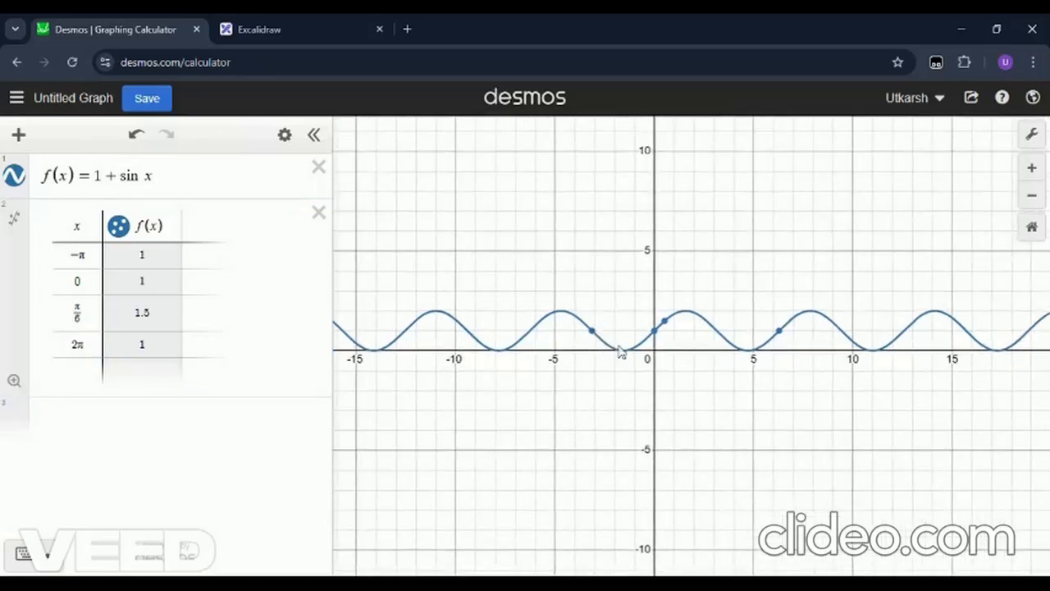
pyautogui.click(119, 228)
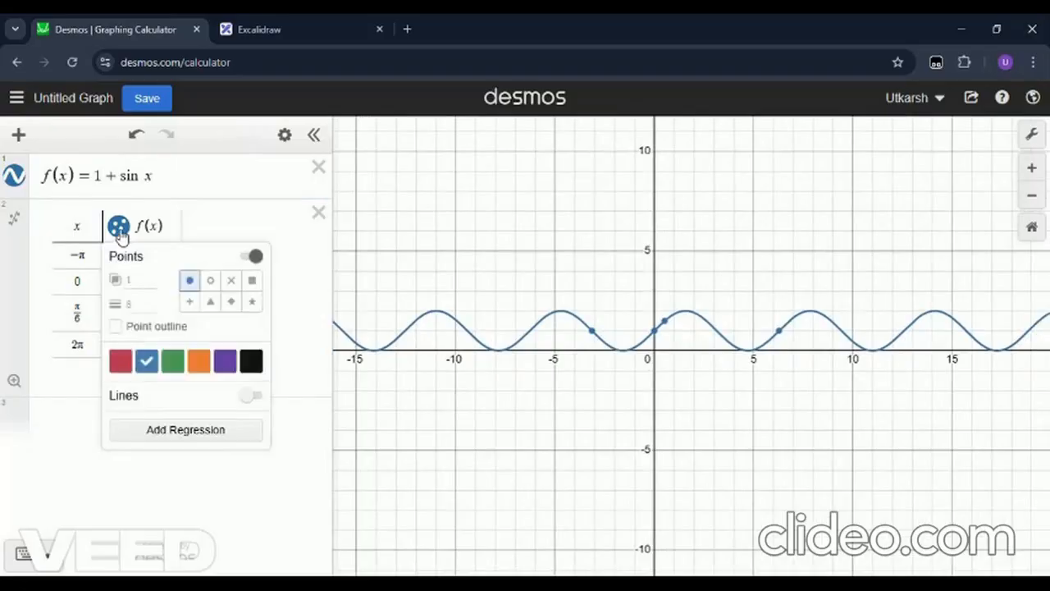
pyautogui.click(178, 368)
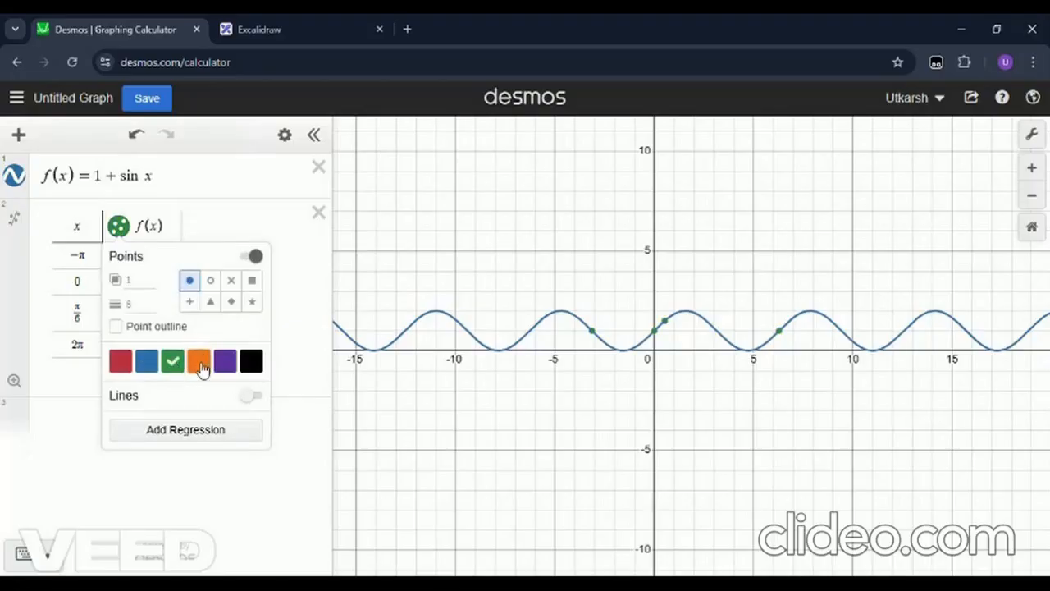
pyautogui.click(199, 365)
pyautogui.click(225, 368)
pyautogui.click(202, 362)
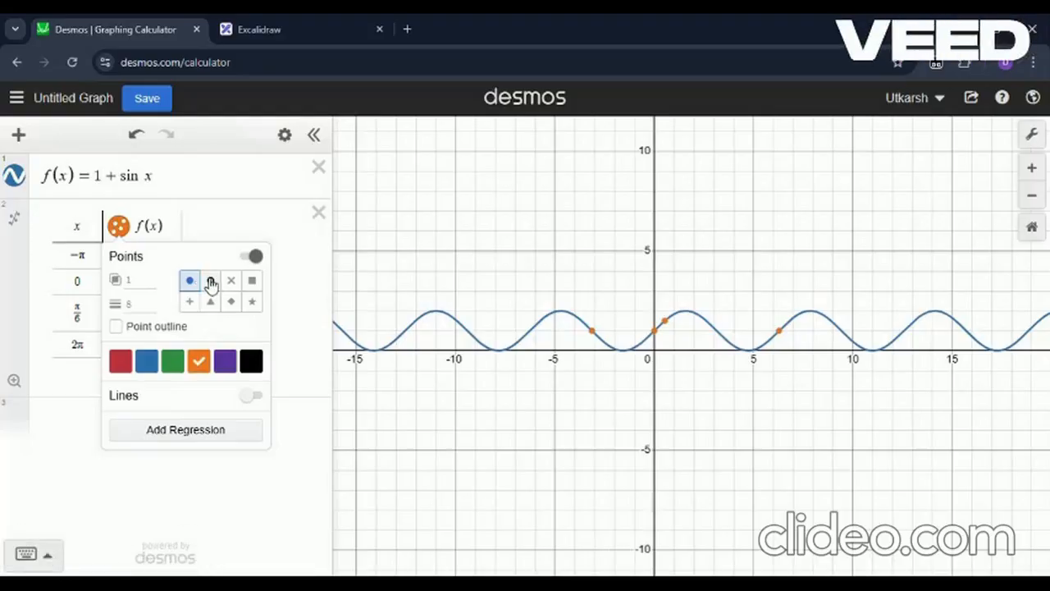
# Try the open circle, cross, square, star, diamond and triangle markers for the table's points, finally choosing the plus marker.
pyautogui.click(211, 281)
pyautogui.click(231, 282)
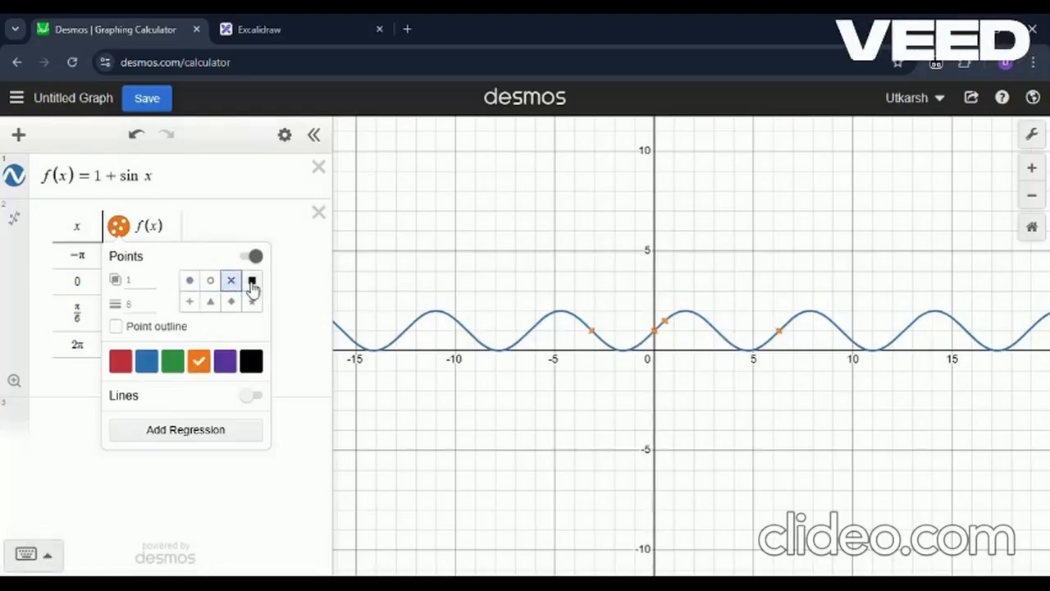
pyautogui.click(252, 282)
pyautogui.click(252, 301)
pyautogui.click(230, 301)
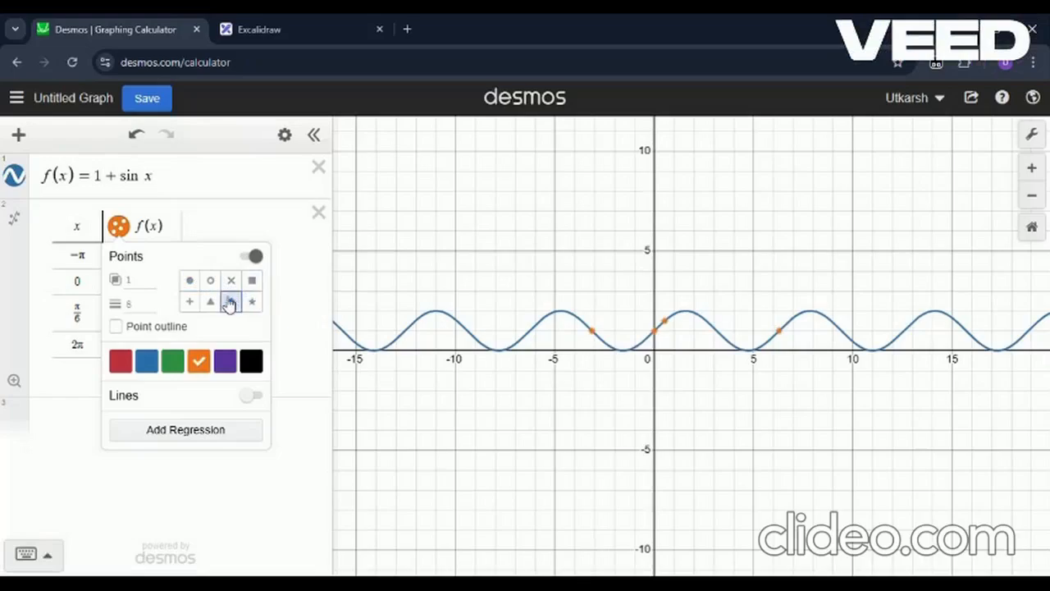
pyautogui.click(210, 302)
pyautogui.click(199, 302)
pyautogui.click(198, 227)
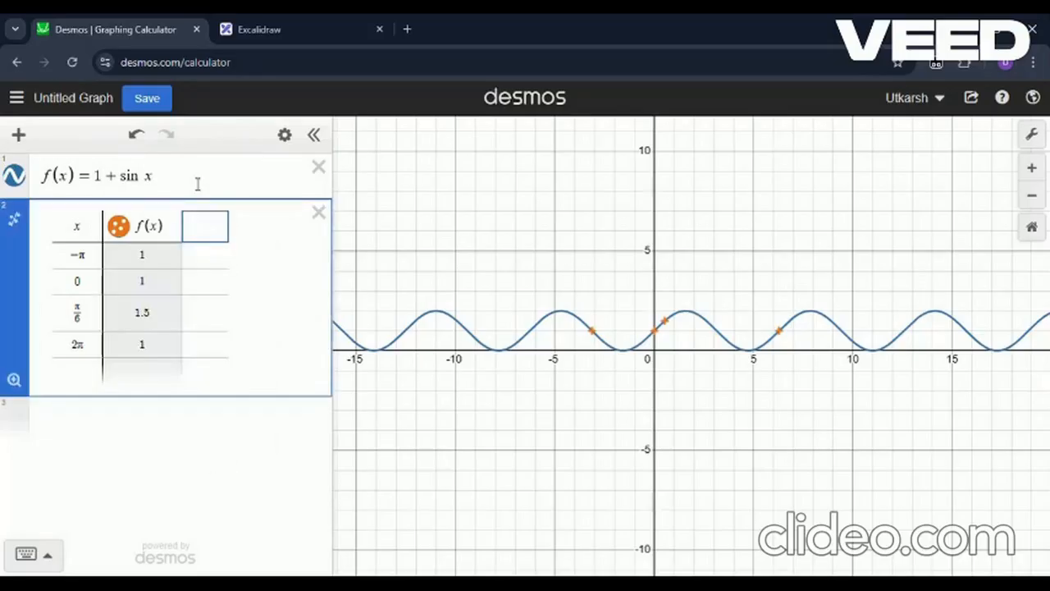
pyautogui.click(198, 184)
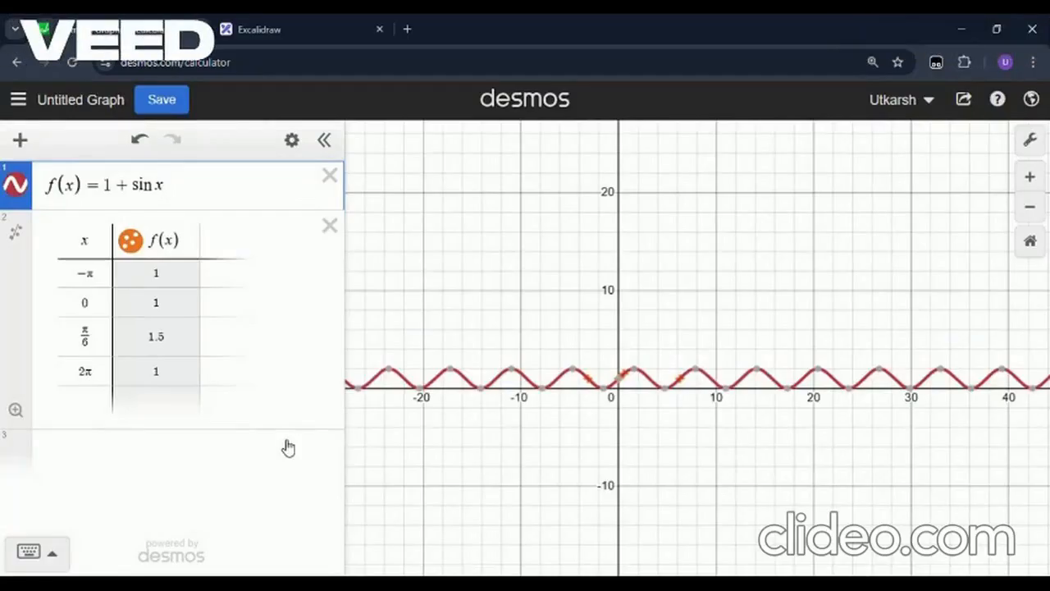
# Switch to the Excalidraw alphabet drawing and trace the two slanted sides of the letter A with an orange pen stroke.
pyautogui.click(328, 20)
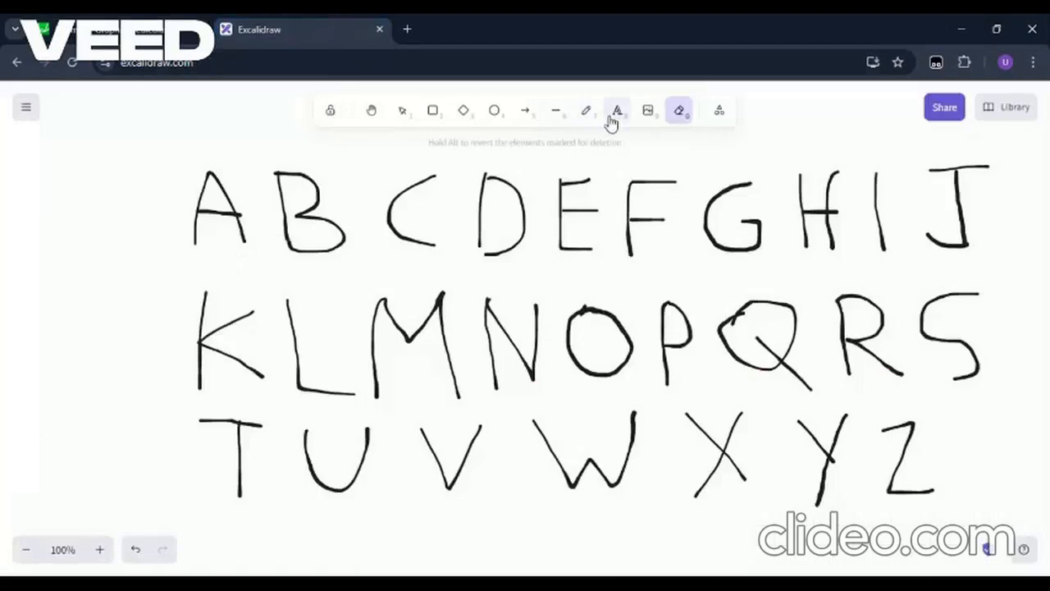
pyautogui.click(587, 110)
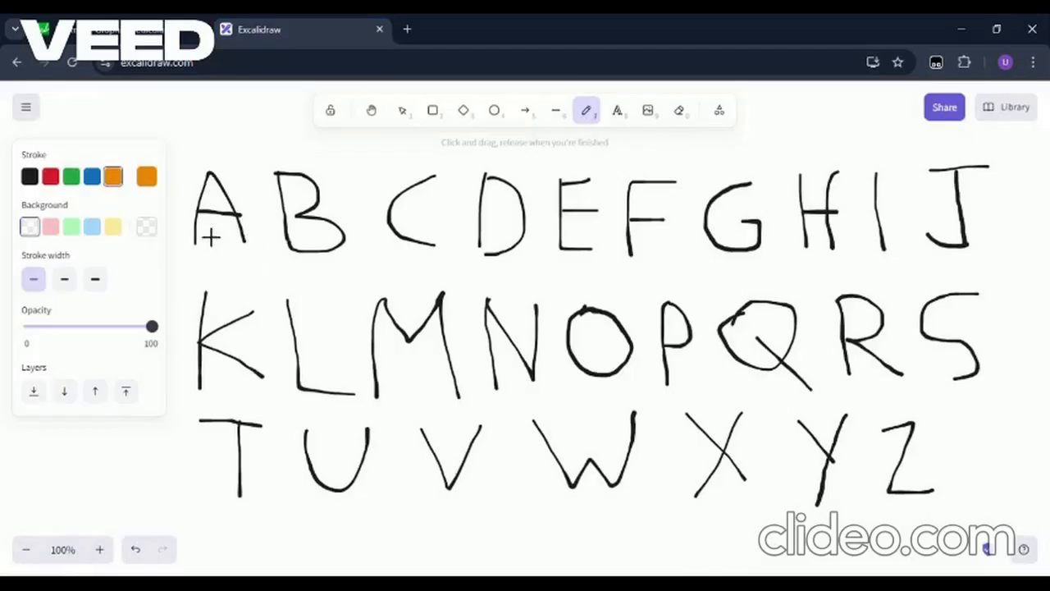
pyautogui.moveTo(251, 238)
pyautogui.mouseDown()
pyautogui.moveTo(217, 181)
pyautogui.moveTo(190, 236)
pyautogui.mouseUp()
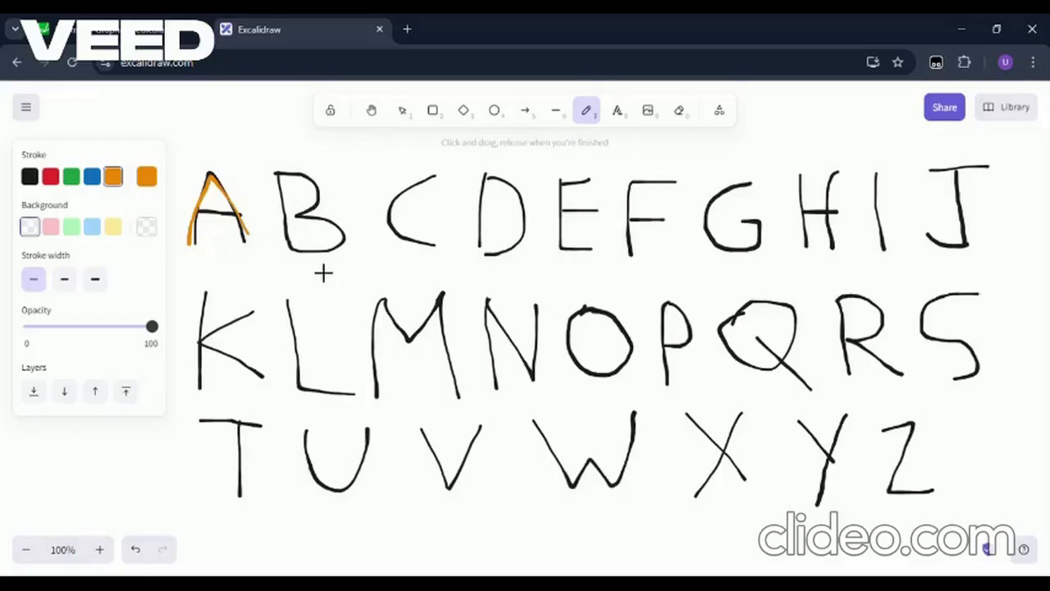
# Mark the letters B, J, M, S, U and W with orange ticks and trace the lower-right arm of the X.
pyautogui.moveTo(315, 264); pyautogui.dragTo(344, 246)
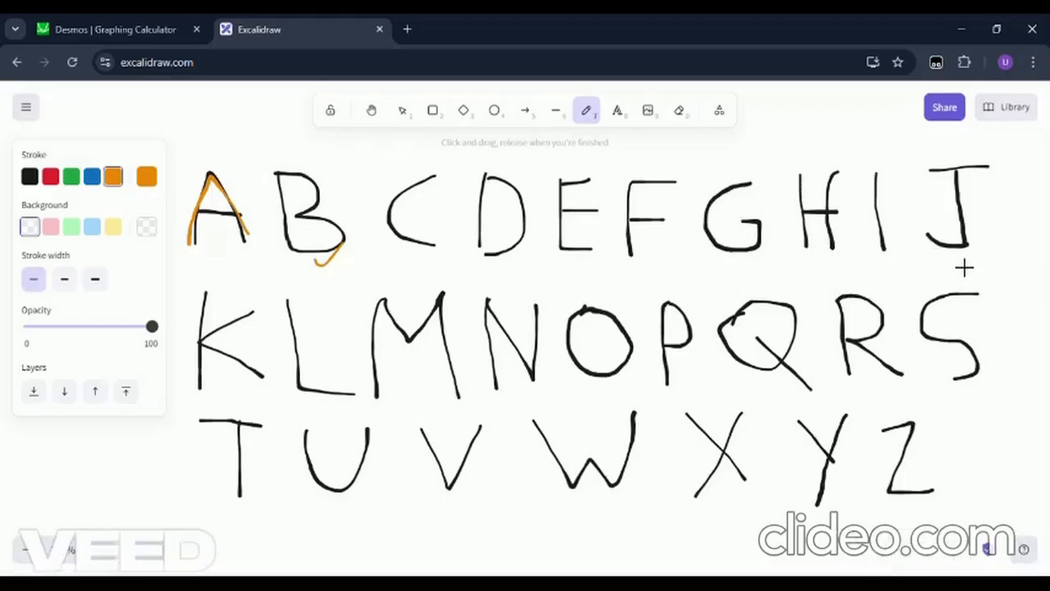
pyautogui.moveTo(952, 259); pyautogui.dragTo(1003, 222)
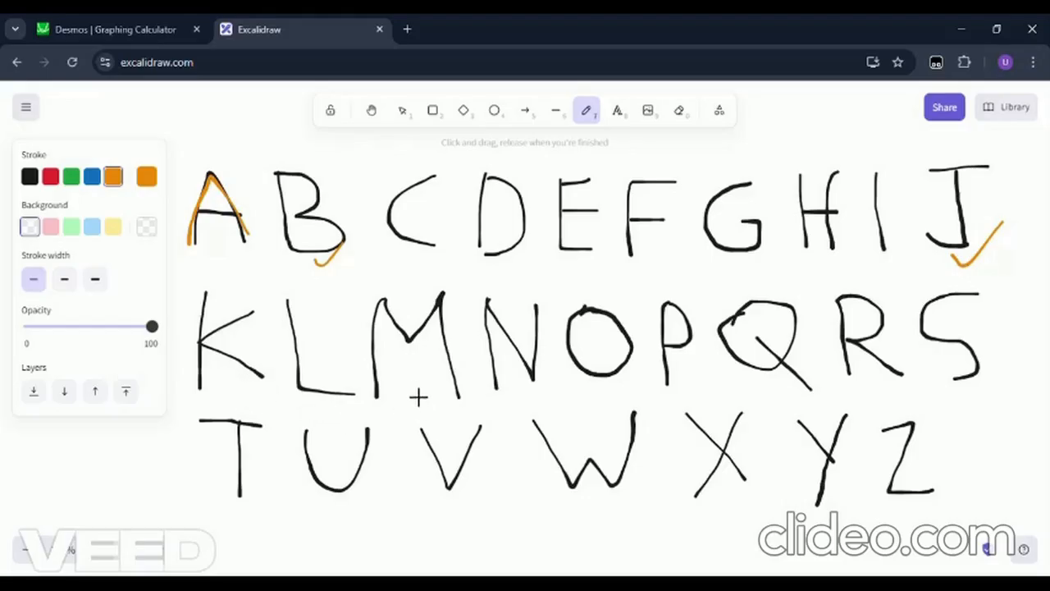
pyautogui.moveTo(401, 379)
pyautogui.mouseDown()
pyautogui.moveTo(412, 392)
pyautogui.moveTo(427, 373)
pyautogui.mouseUp()
pyautogui.moveTo(948, 361)
pyautogui.mouseDown()
pyautogui.moveTo(961, 376)
pyautogui.moveTo(995, 346)
pyautogui.mouseUp()
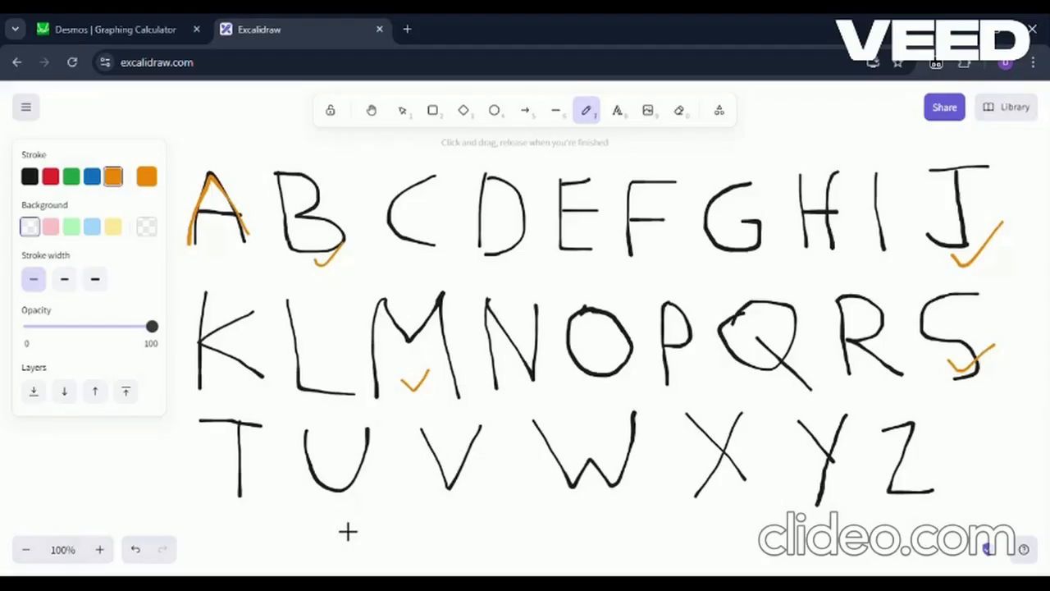
pyautogui.moveTo(328, 504)
pyautogui.mouseDown()
pyautogui.moveTo(336, 510)
pyautogui.moveTo(382, 478)
pyautogui.mouseUp()
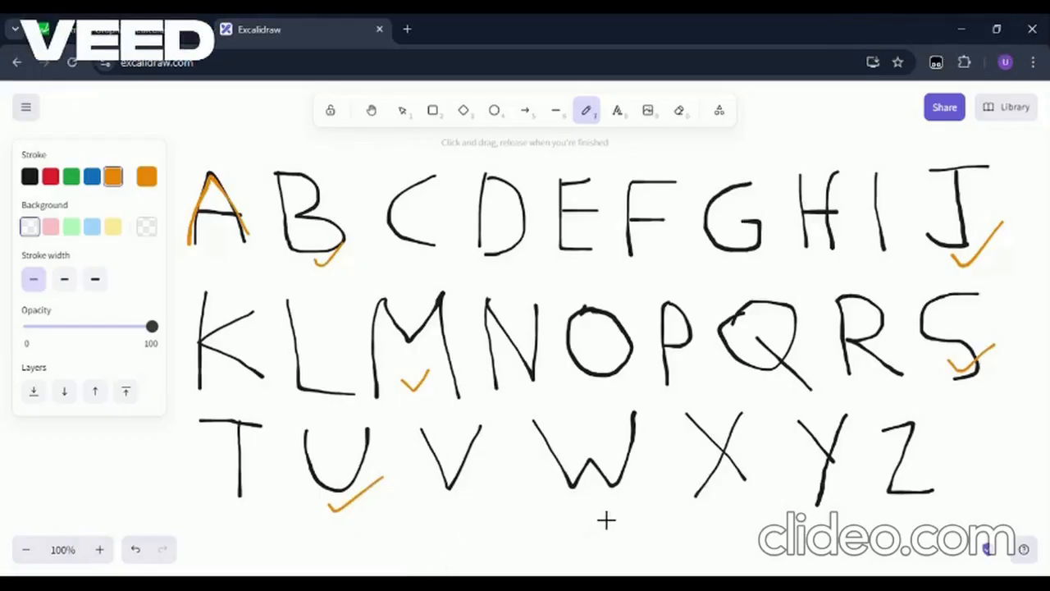
pyautogui.moveTo(585, 497); pyautogui.dragTo(617, 491)
pyautogui.moveTo(725, 450); pyautogui.dragTo(750, 485)
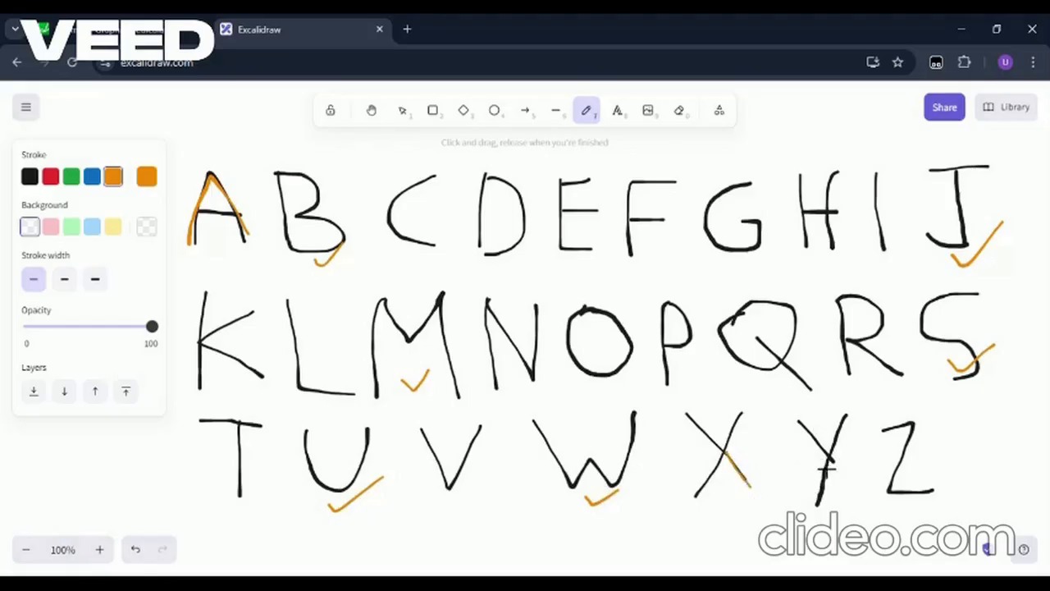